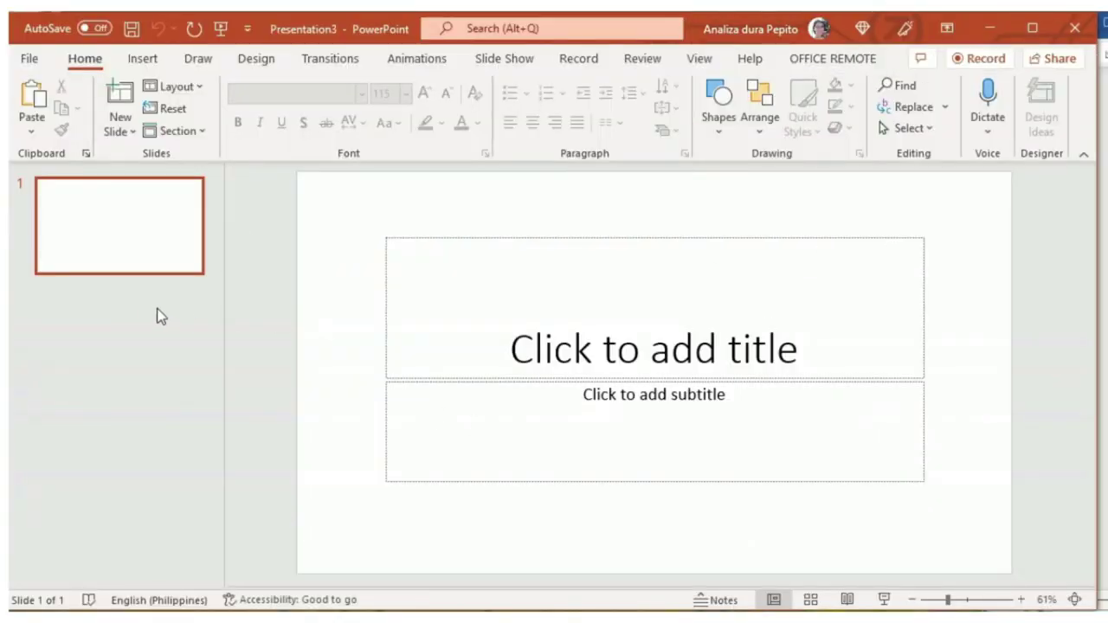
Add a second slide below slide 1 in the thumbnail pane.
click(124, 291)
right_click(125, 290)
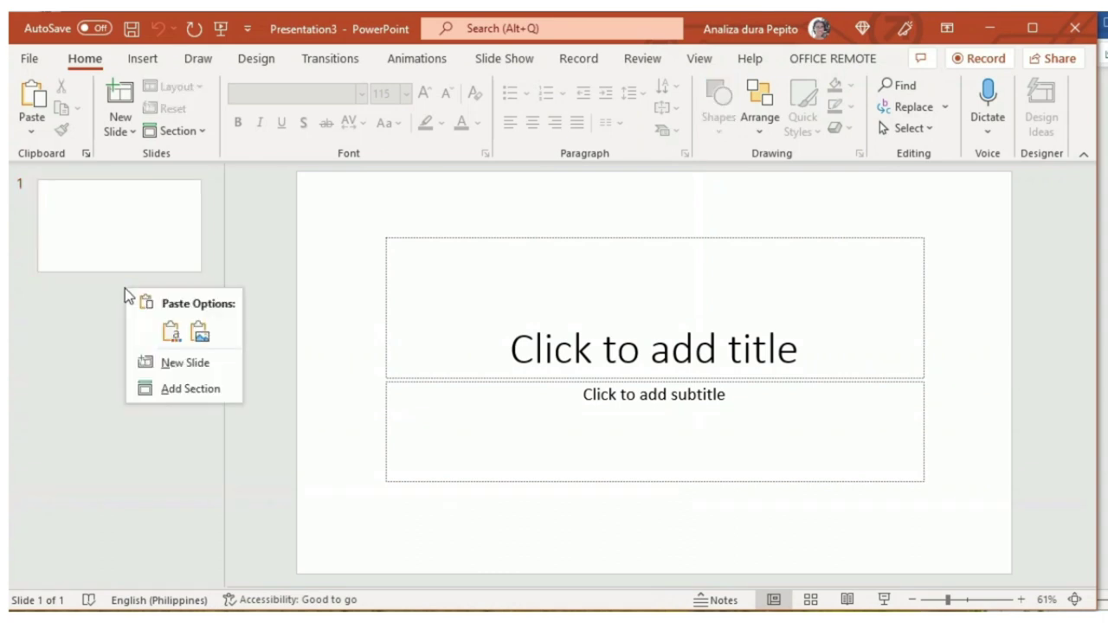
click(196, 364)
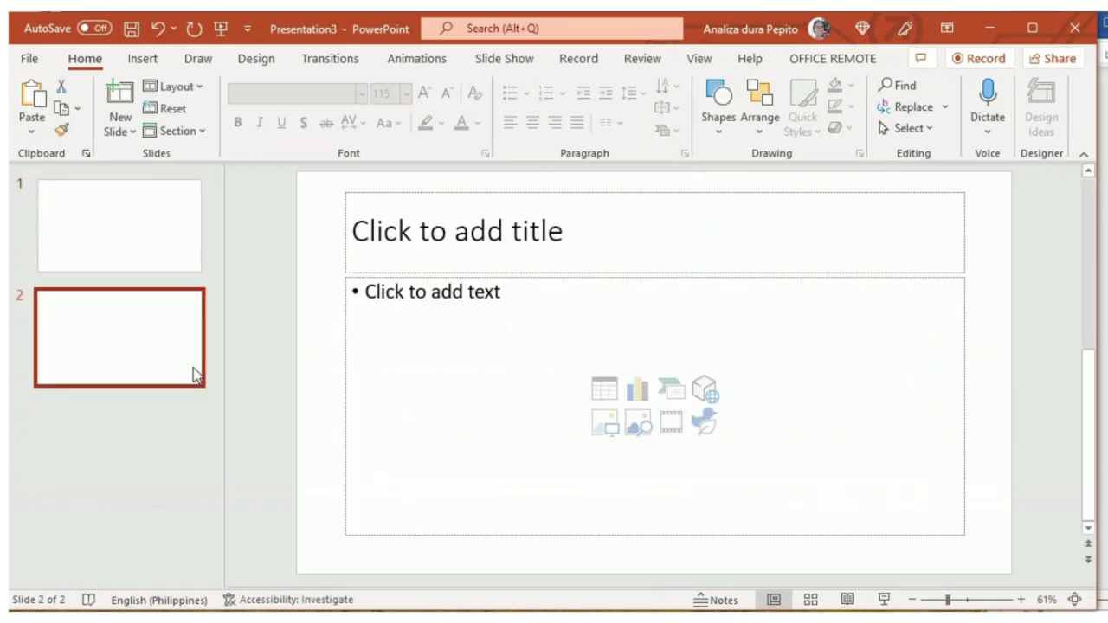
Copy the 4 Pics 1 Word picture from the Word document.
key(alt+Tab)
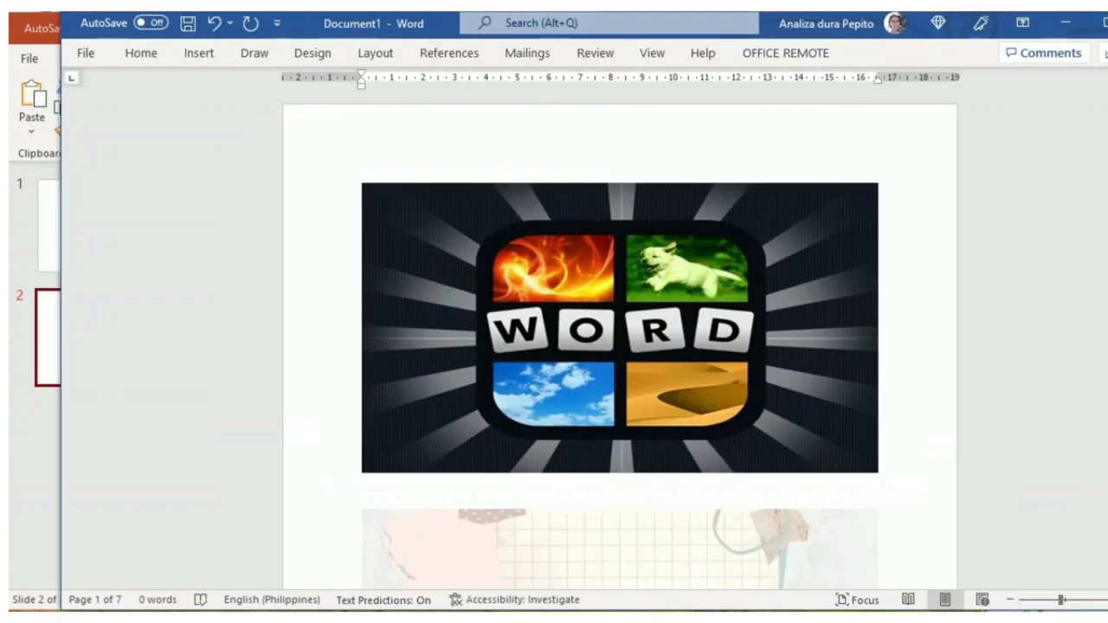
click(604, 278)
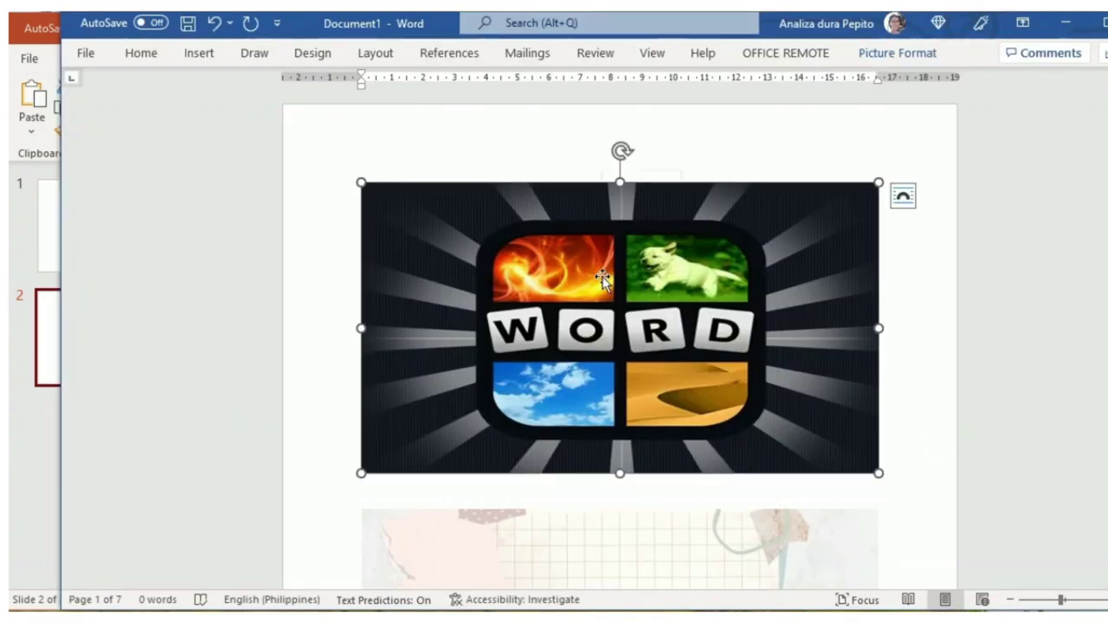
right_click(604, 278)
click(654, 285)
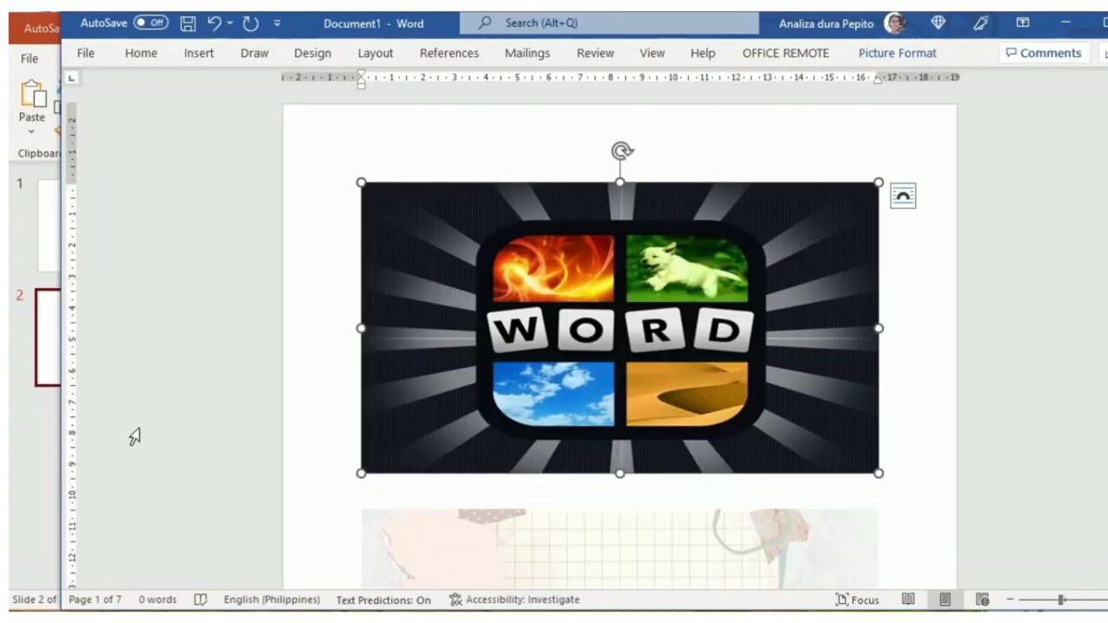
Change slide 1 to the Blank layout.
click(38, 428)
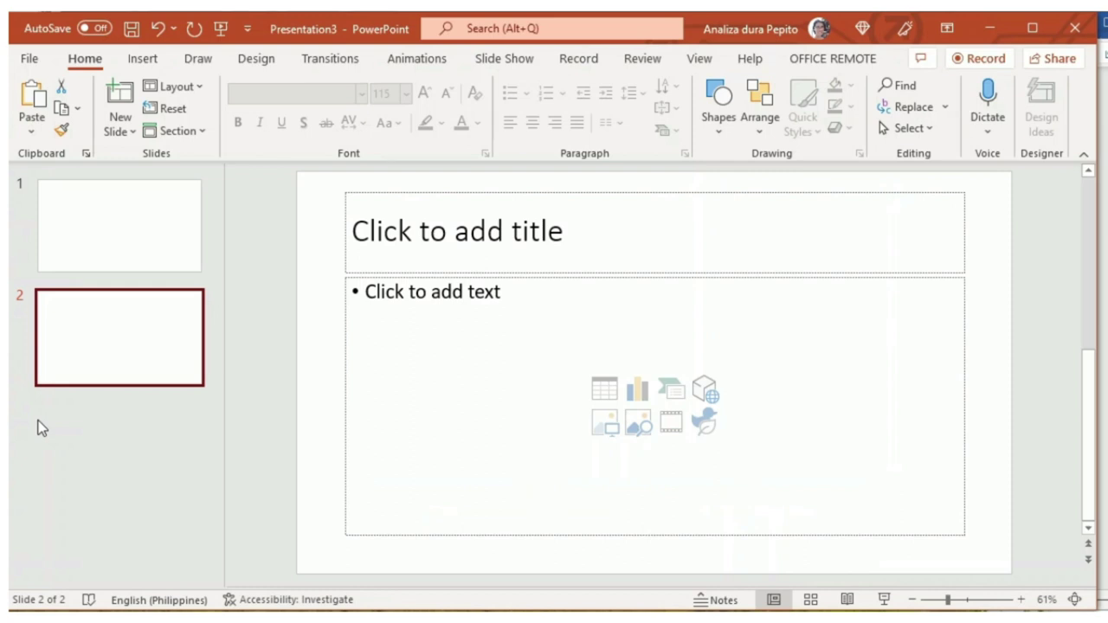
click(190, 237)
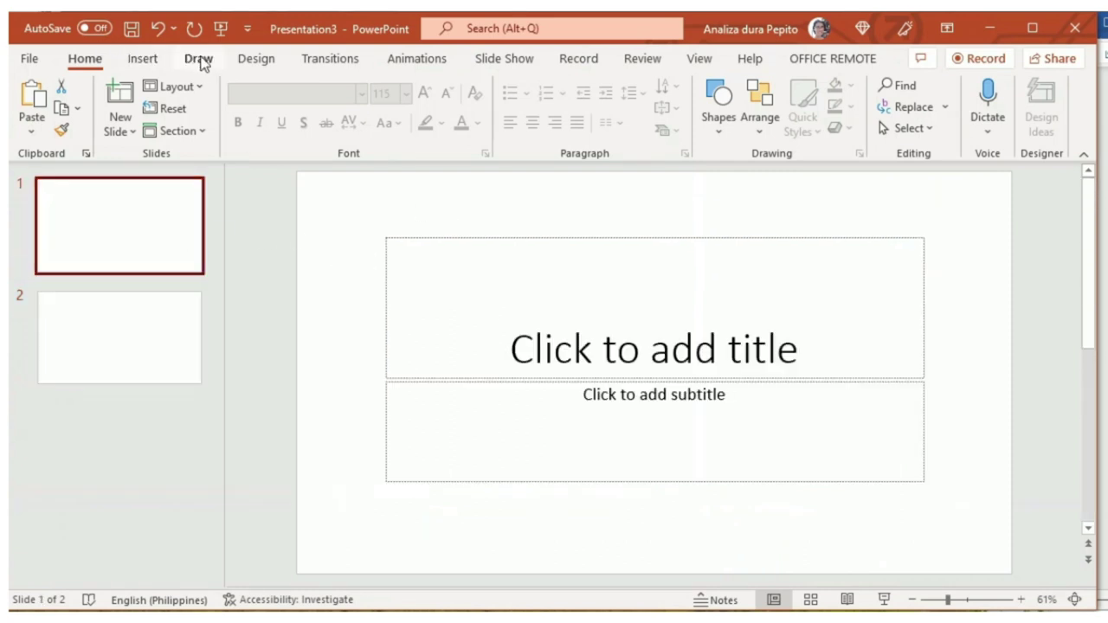
click(202, 94)
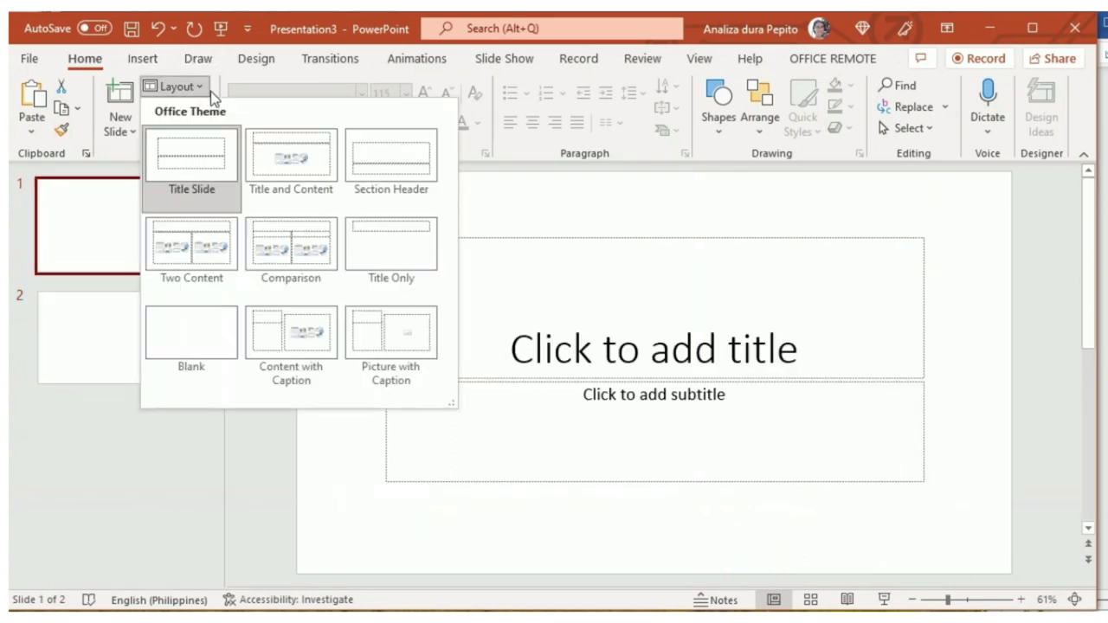
click(202, 322)
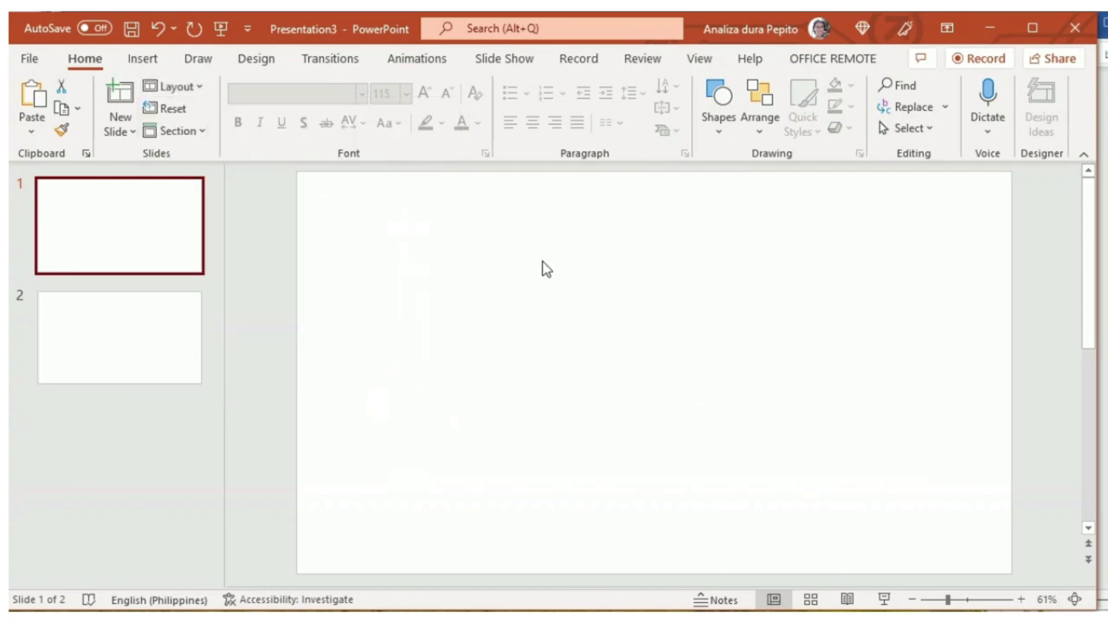
Paste the 4 Pics 1 Word picture onto slide 1 and stretch it to fill the slide.
key(ctrl+v)
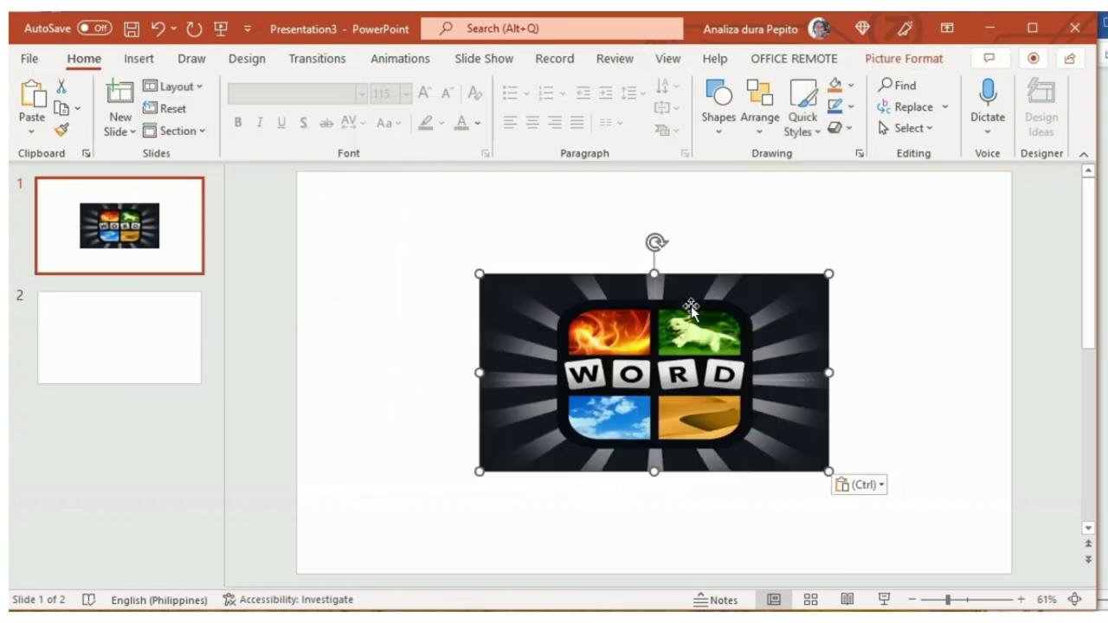
drag(475, 271, 299, 195)
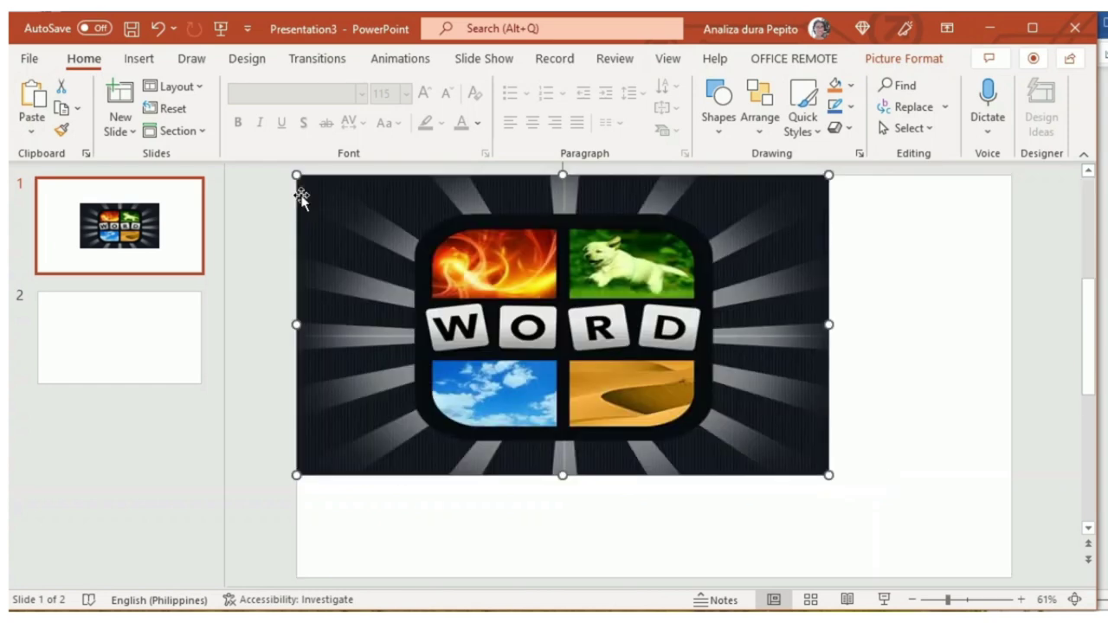
drag(824, 473, 1007, 554)
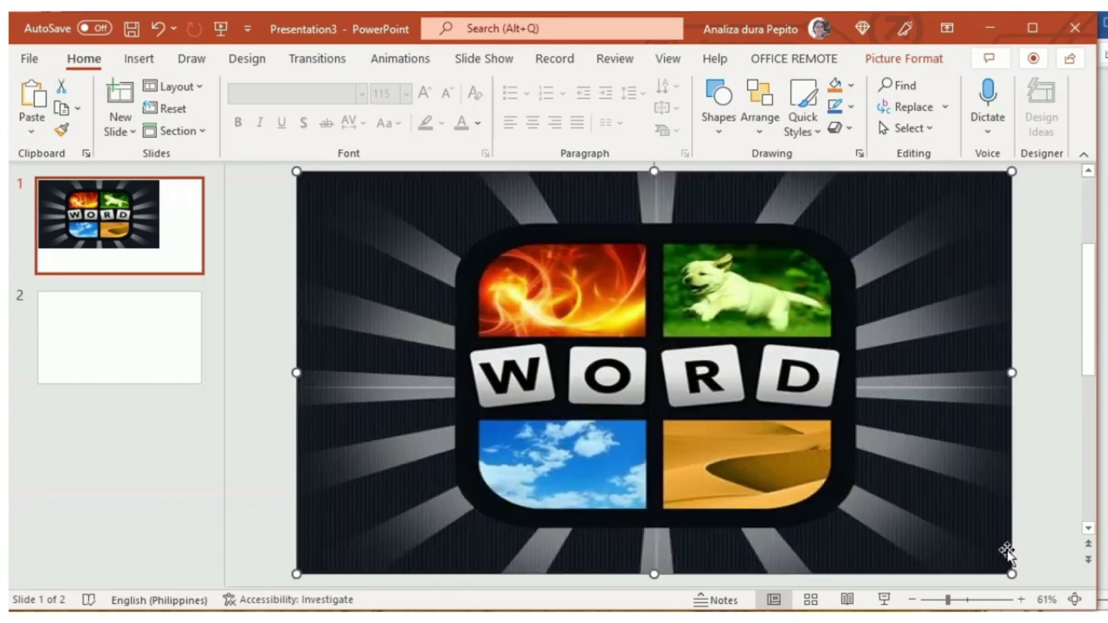
click(126, 329)
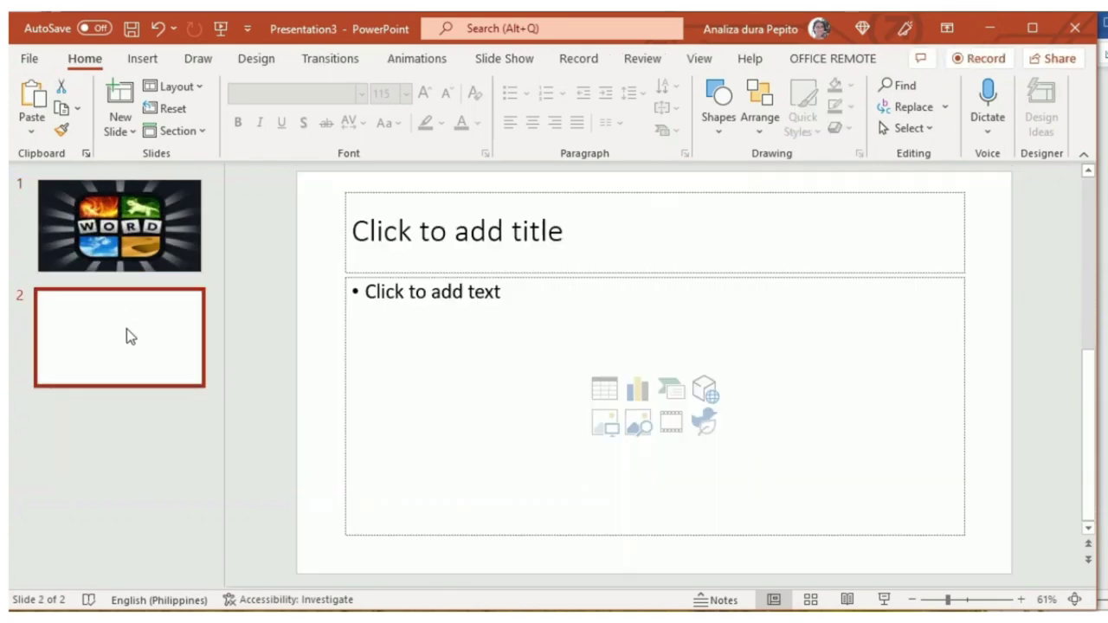
Insert slide 3, then give slide 2 the Blank layout.
right_click(74, 404)
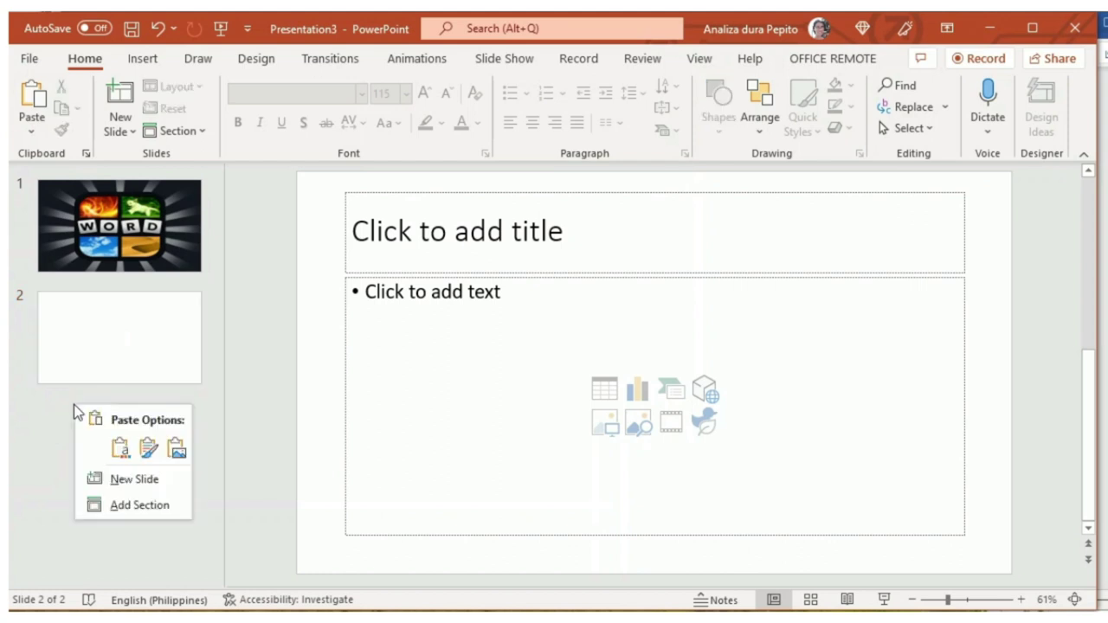
click(151, 479)
click(139, 363)
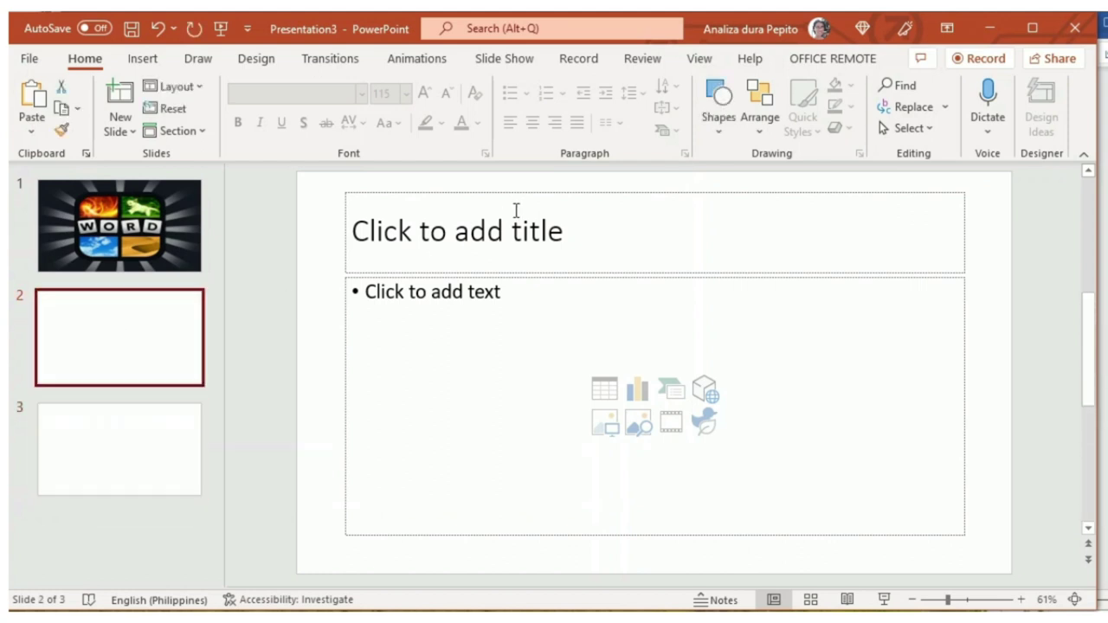
click(196, 88)
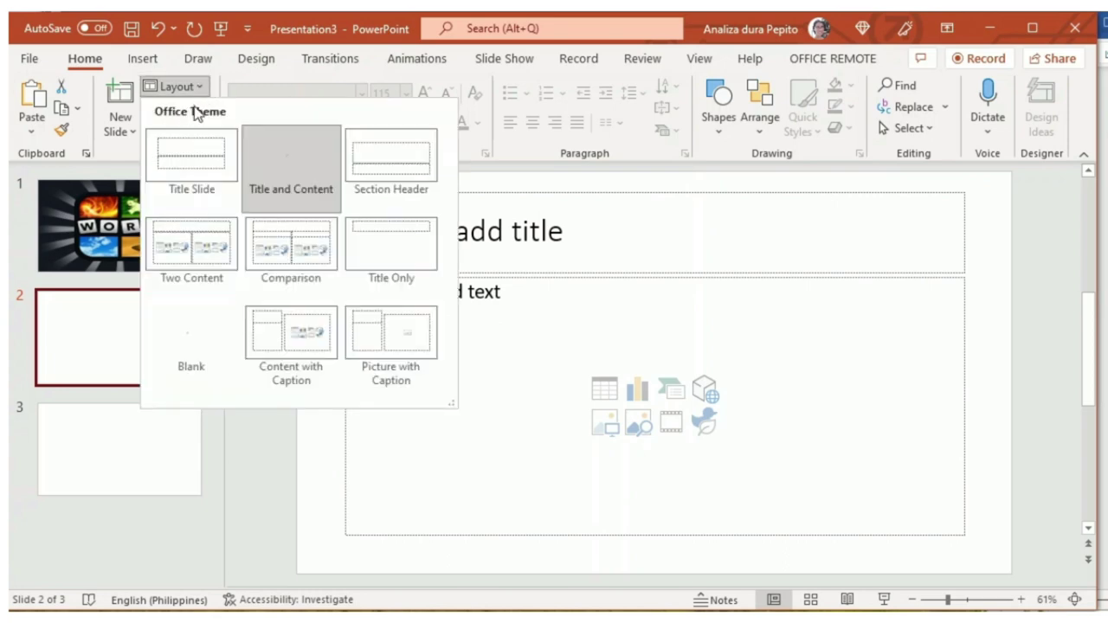
click(218, 331)
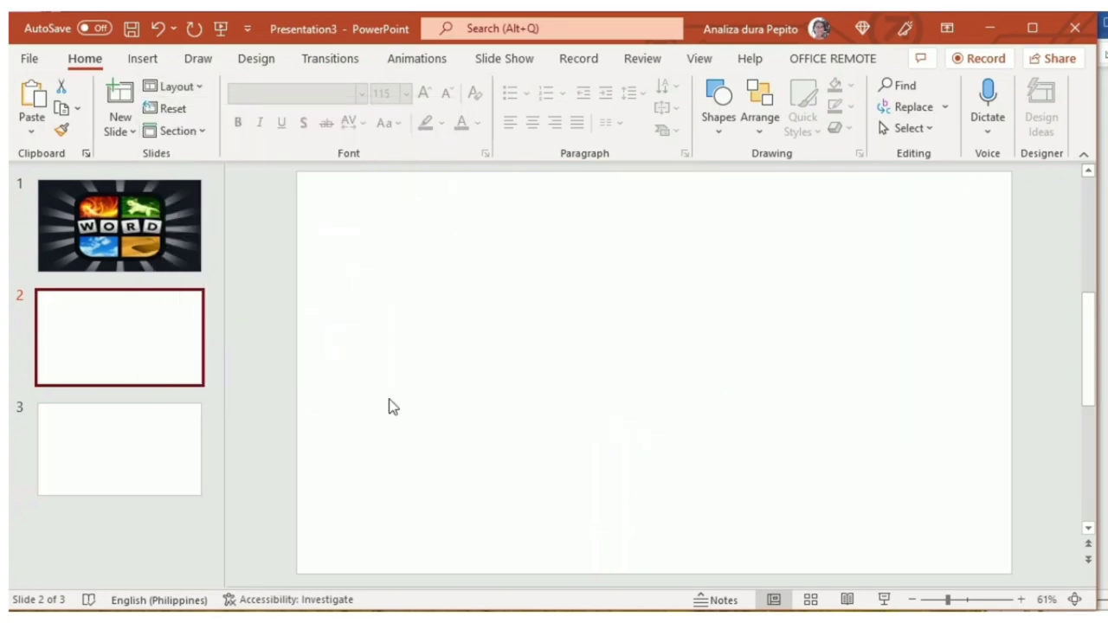
Copy the grid-paper collage picture further down the Word document and return to PowerPoint.
mouse_move(508, 619)
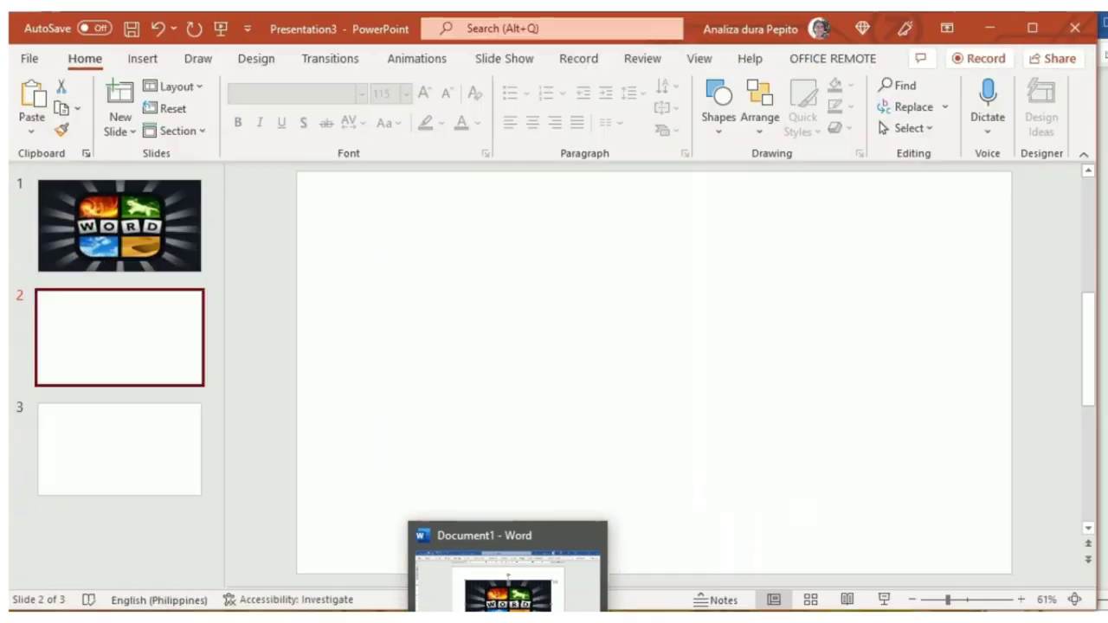
click(508, 618)
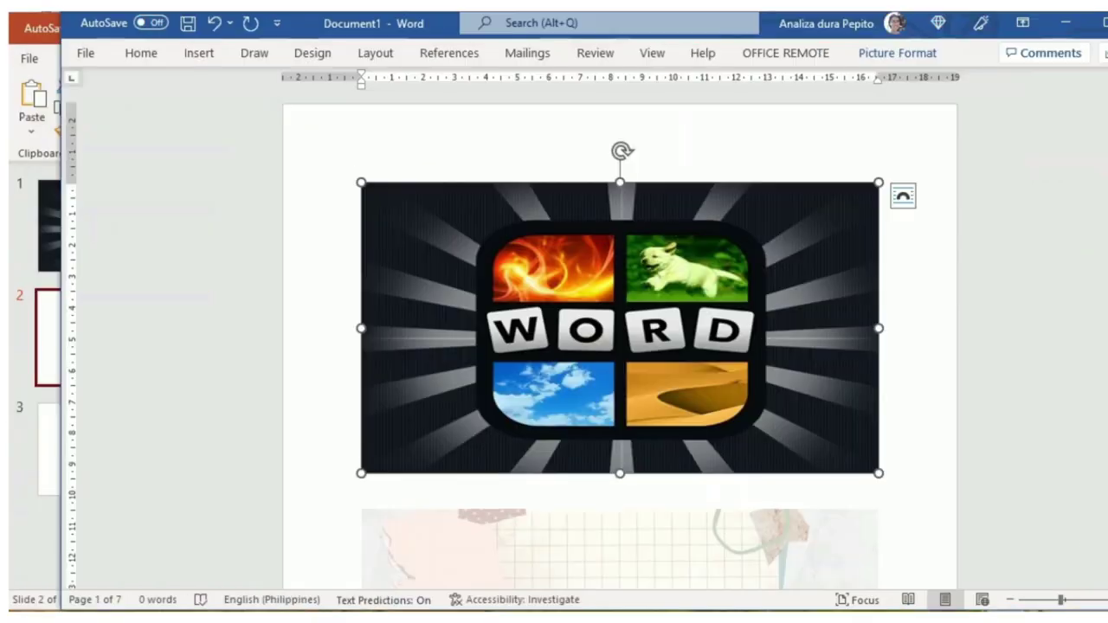
click(1056, 202)
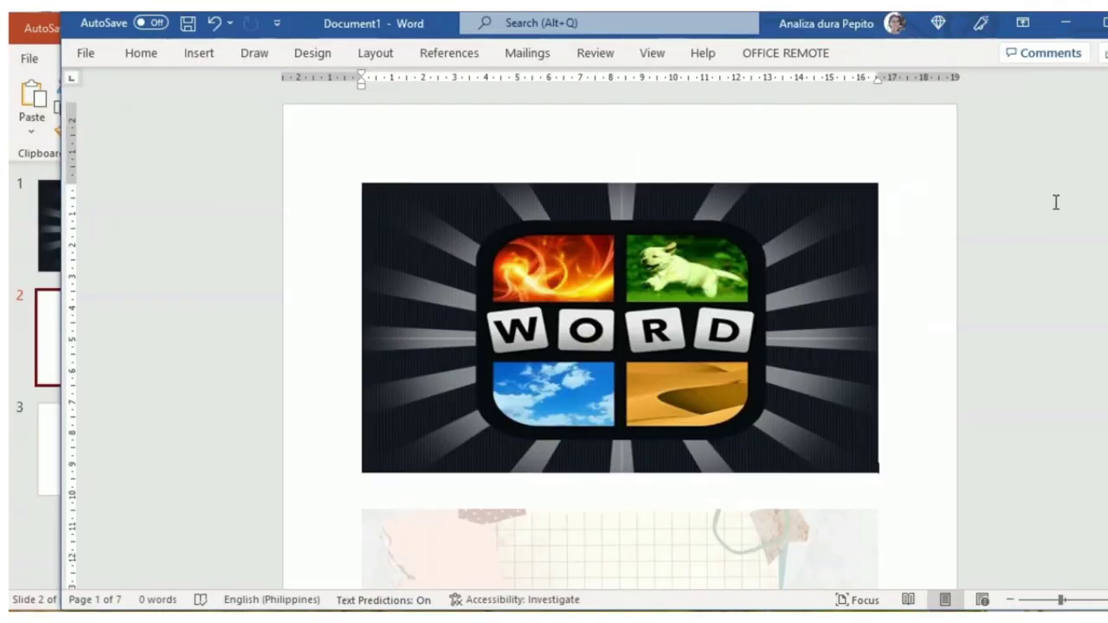
scroll(627, 206, down, 7)
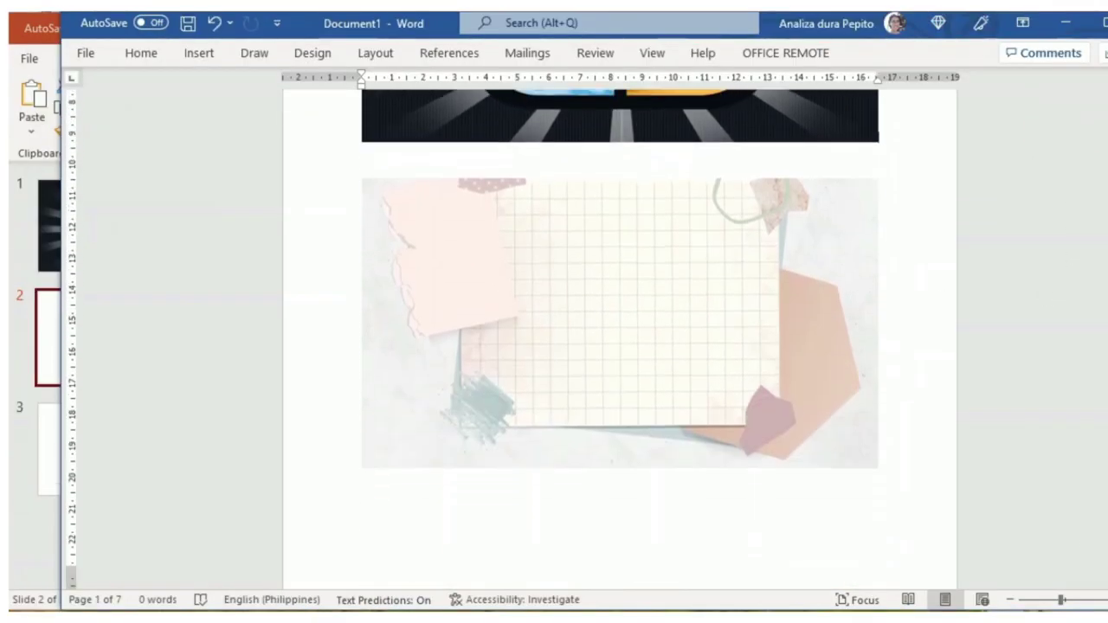
click(627, 206)
right_click(627, 206)
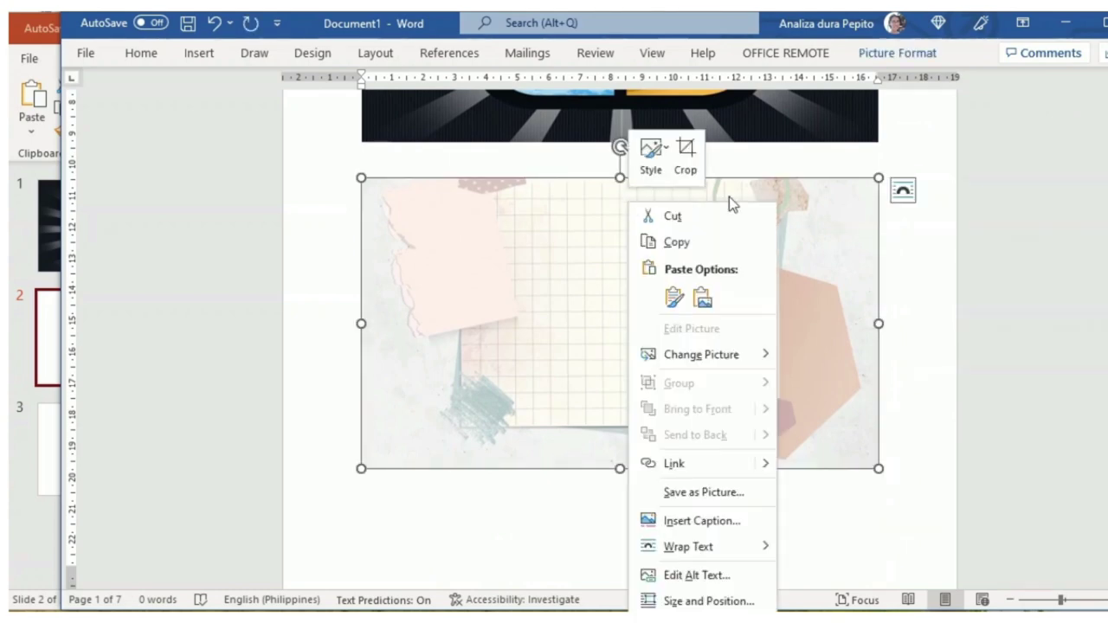
click(731, 240)
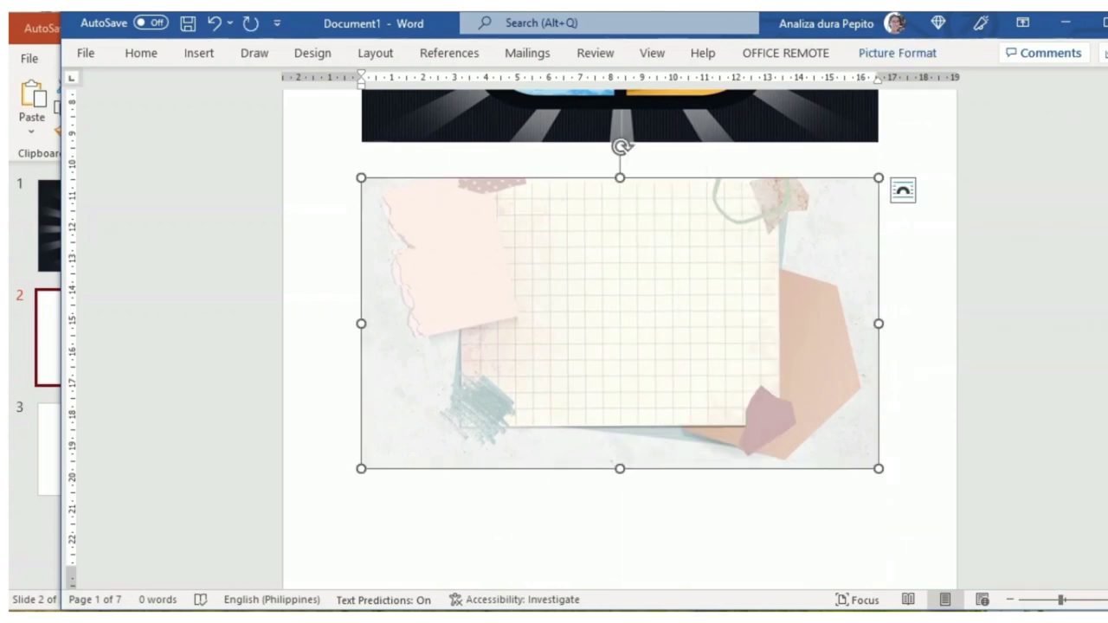
mouse_move(351, 617)
click(13, 467)
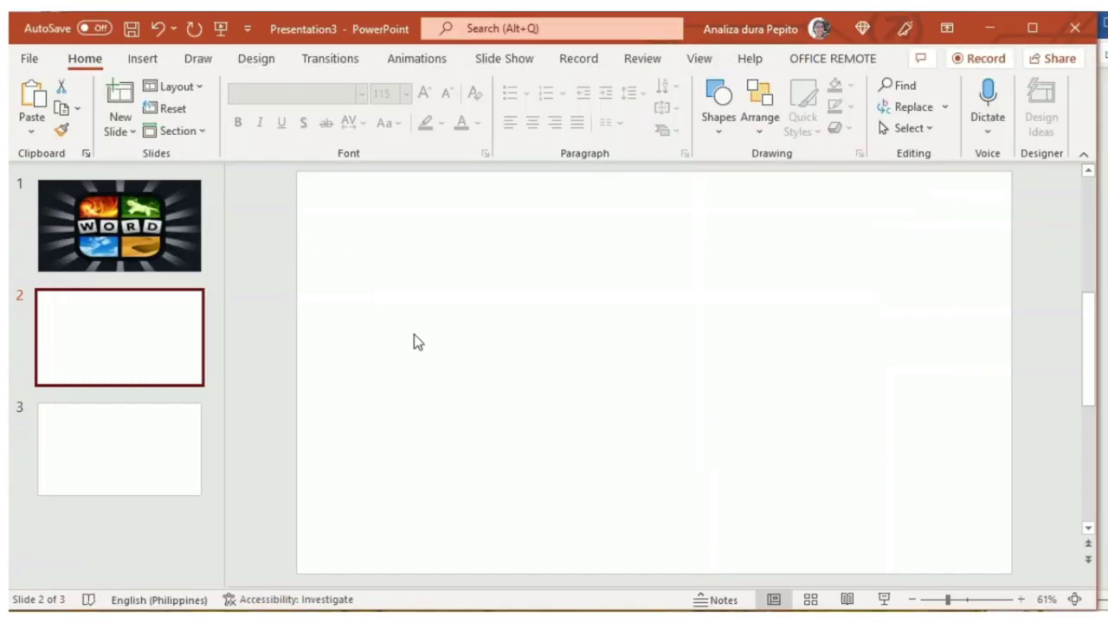
Paste the grid-paper collage onto slide 2 and stretch it from corner to corner.
key(ctrl+v)
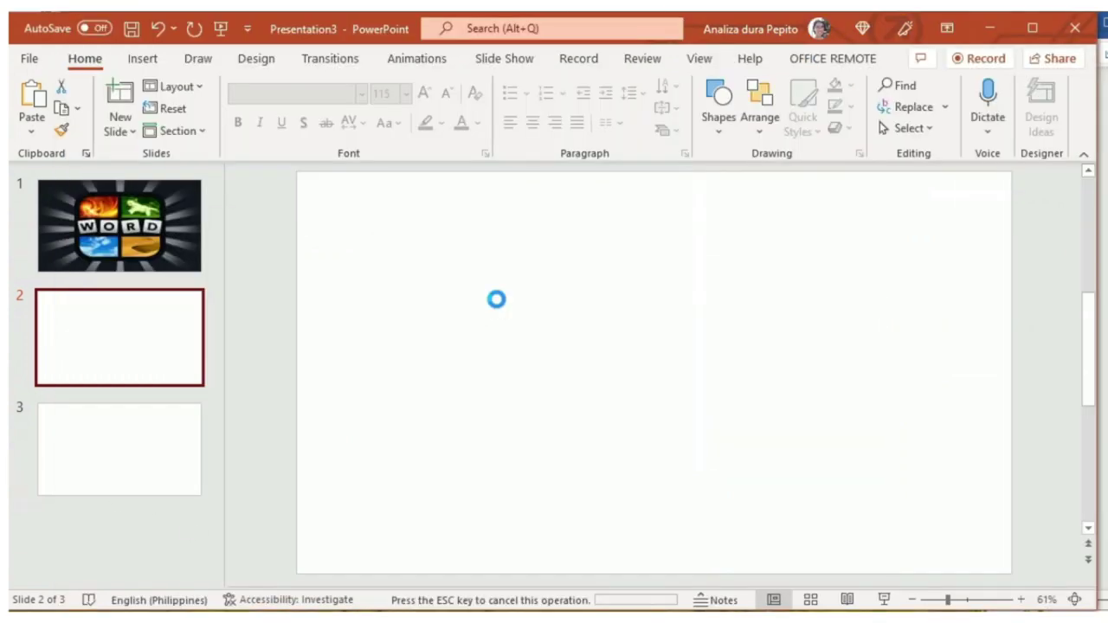
drag(514, 284, 322, 180)
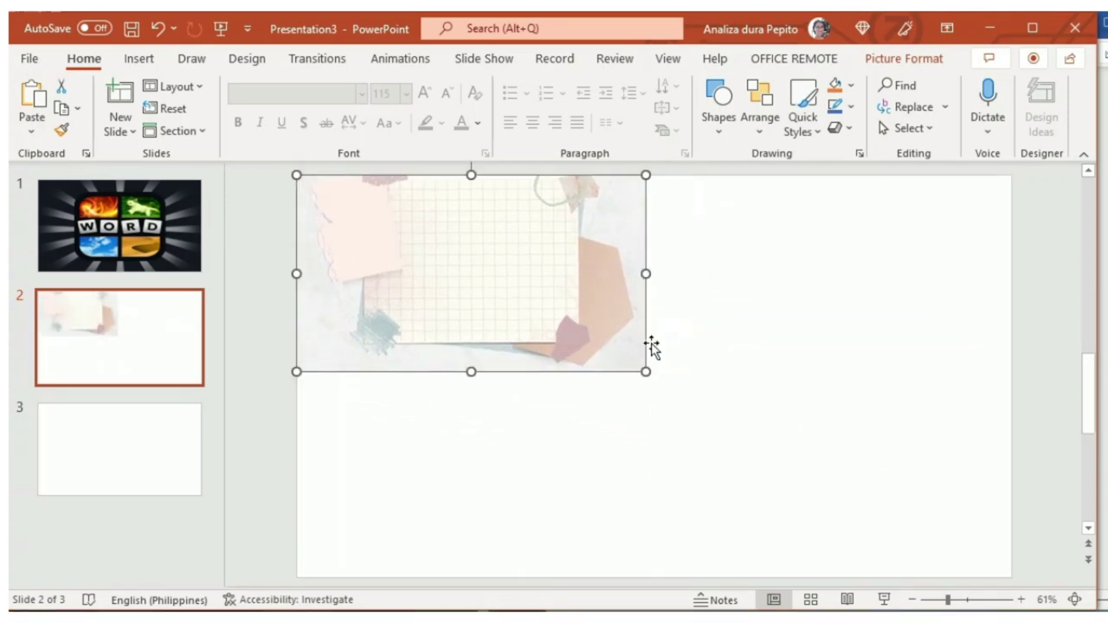
drag(643, 370, 1010, 574)
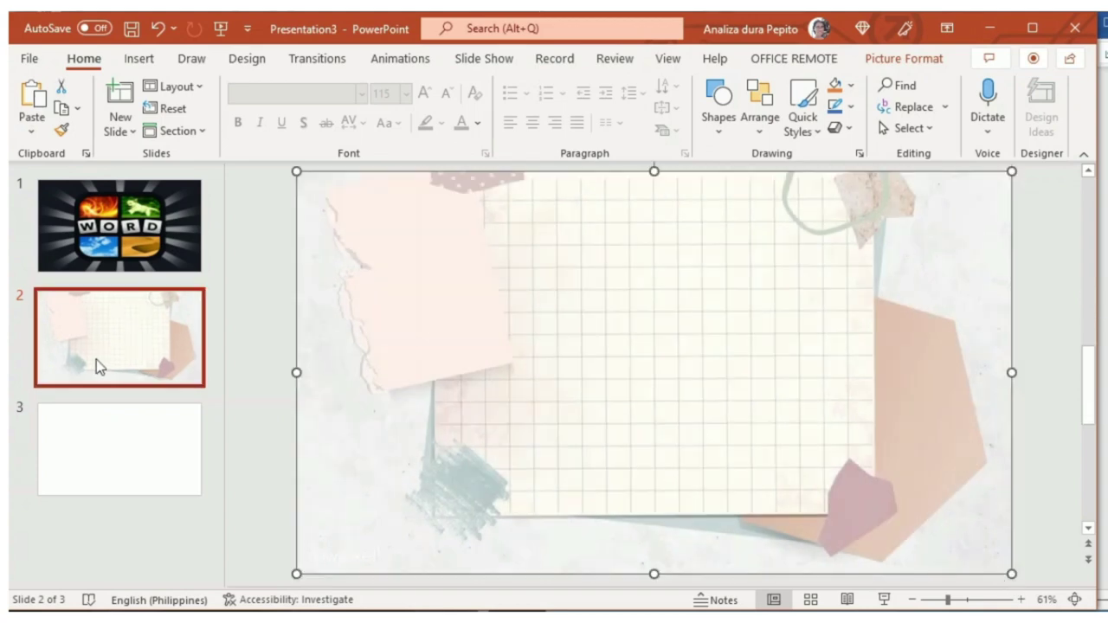
key(alt+Tab)
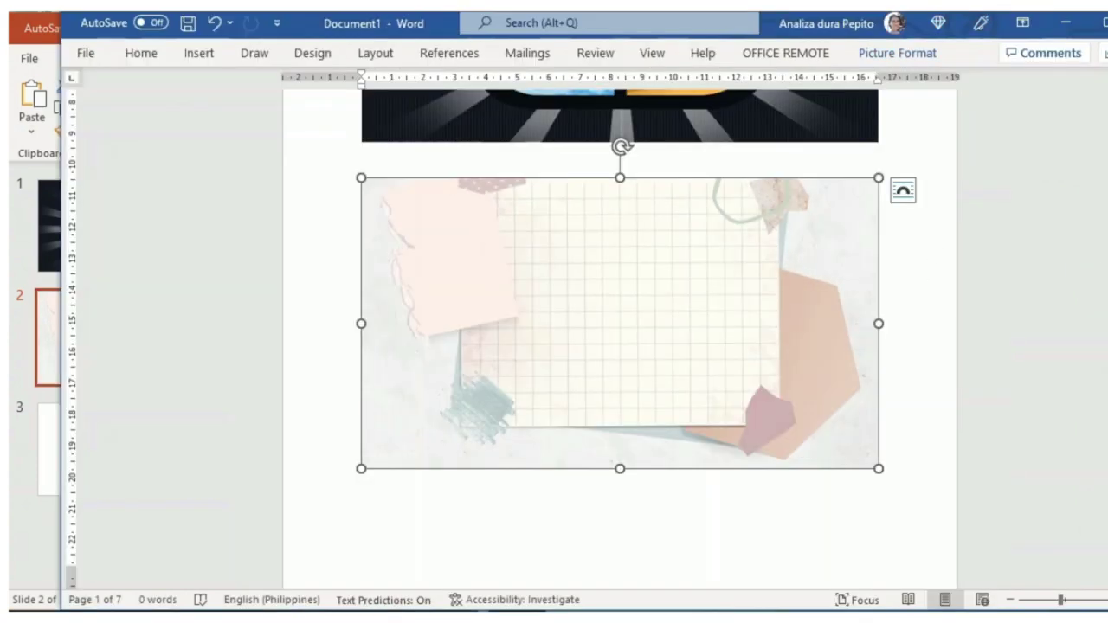
Copy the four-coloured-squares picture from the Word document and return to slide 2.
scroll(686, 263, down, 6)
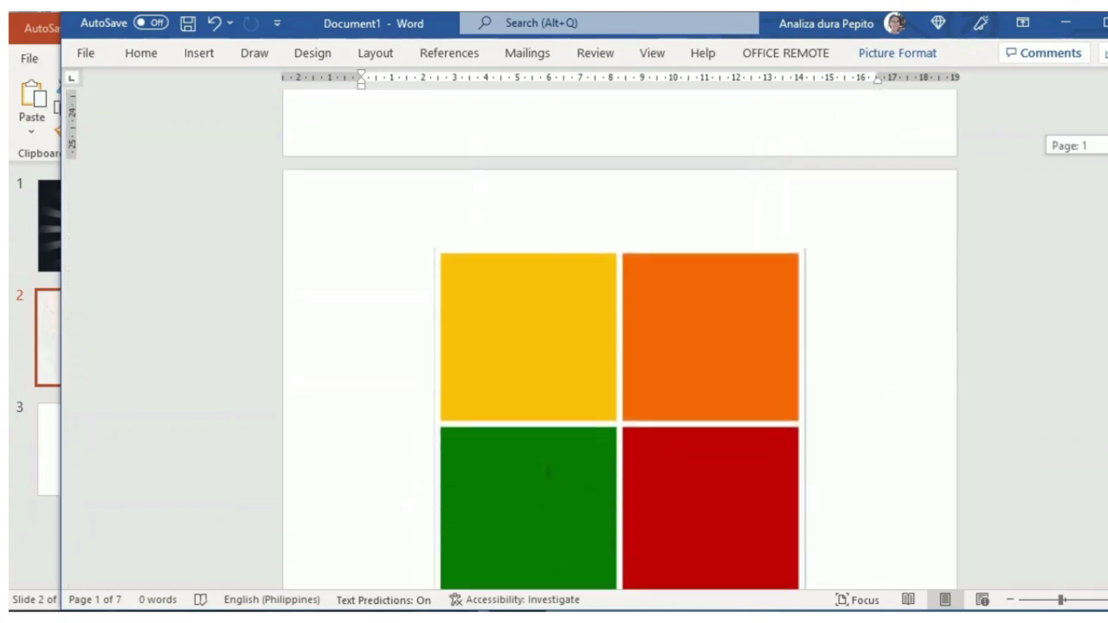
click(685, 263)
right_click(685, 263)
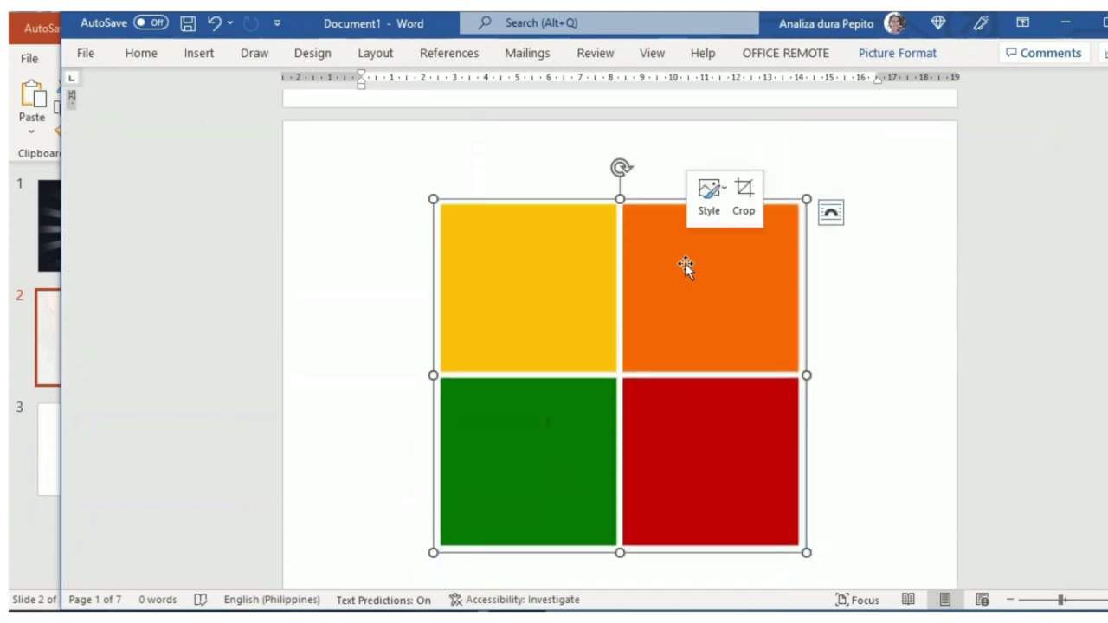
click(755, 282)
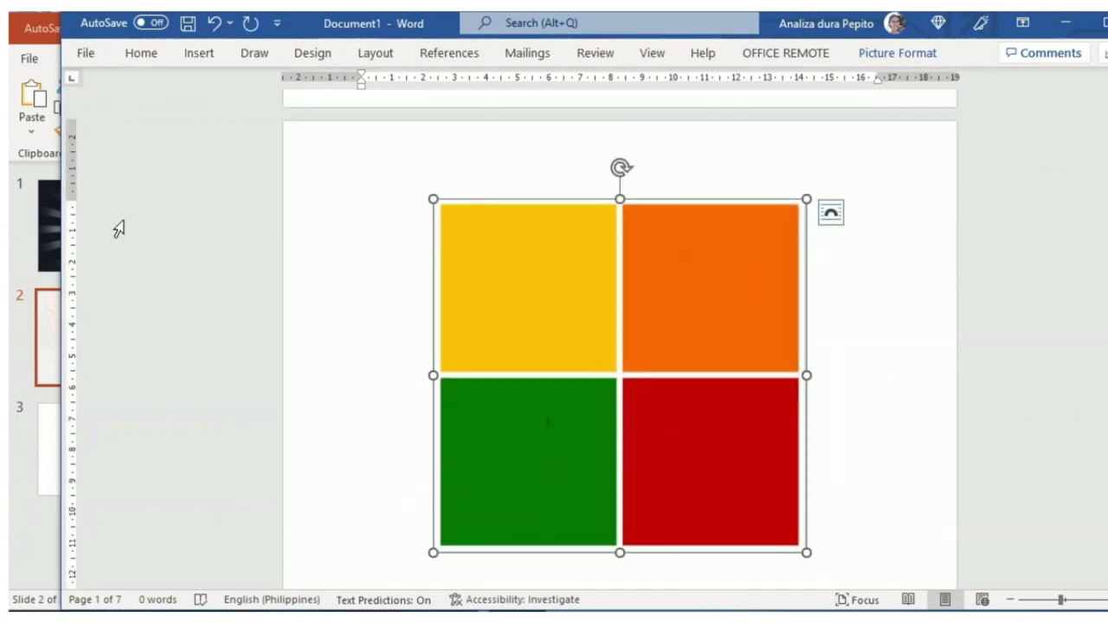
click(26, 247)
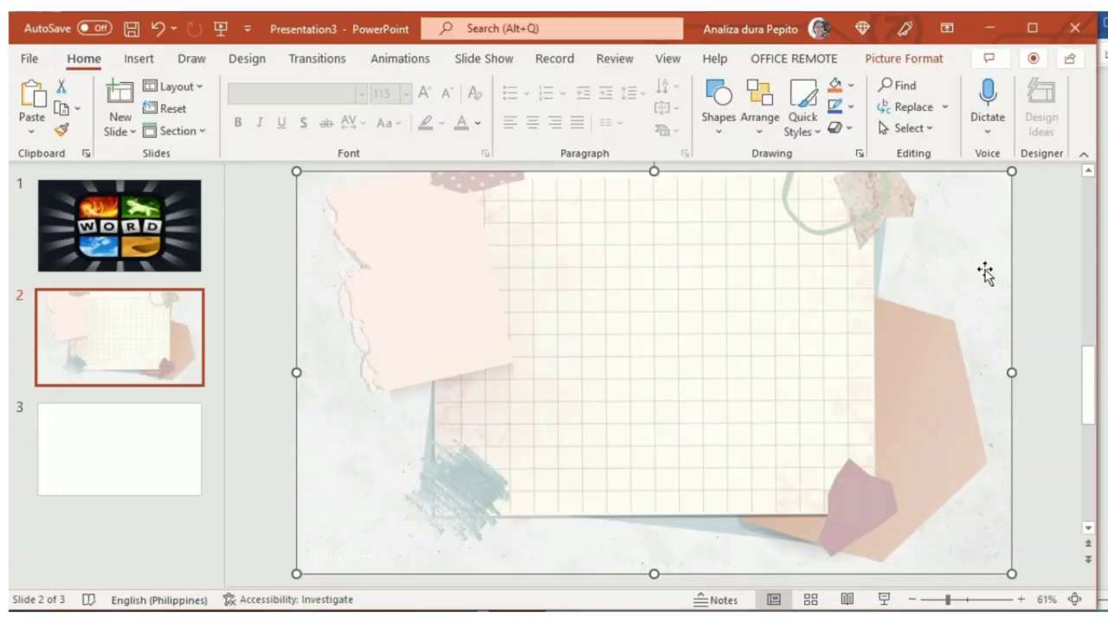
Paste the four-coloured-squares picture on slide 2, enlarged and placed over its right side.
click(1027, 268)
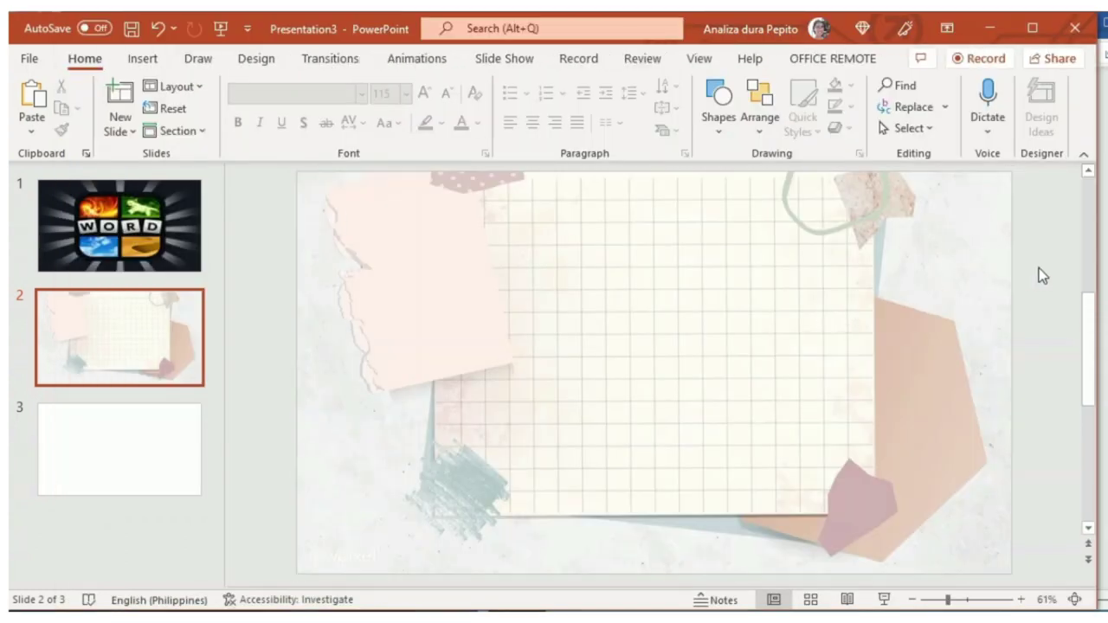
key(ctrl+v)
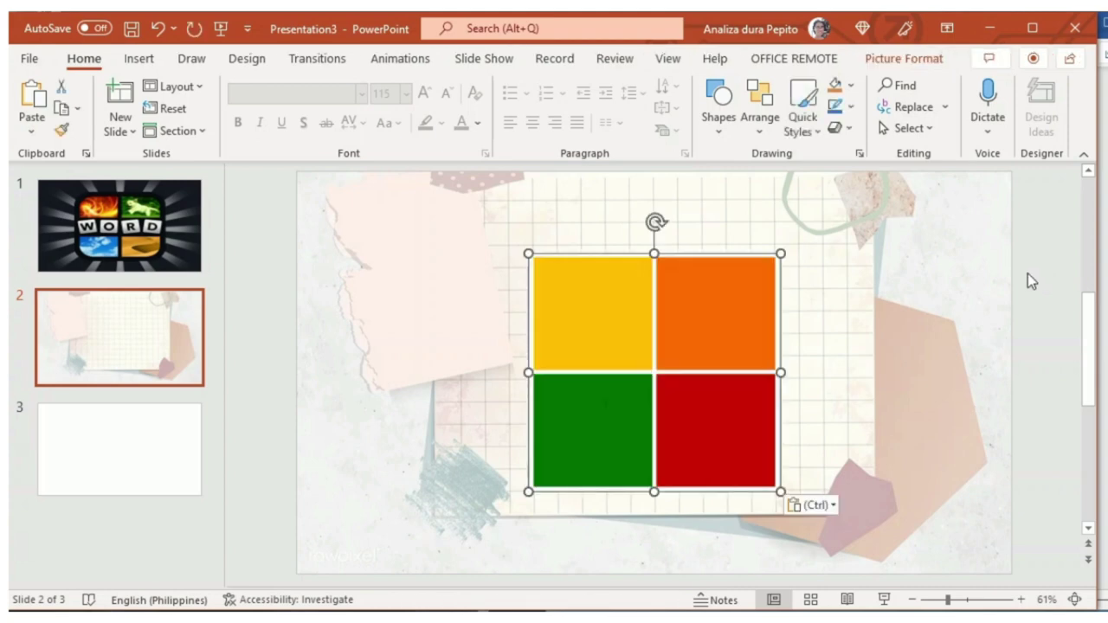
drag(782, 252, 875, 254)
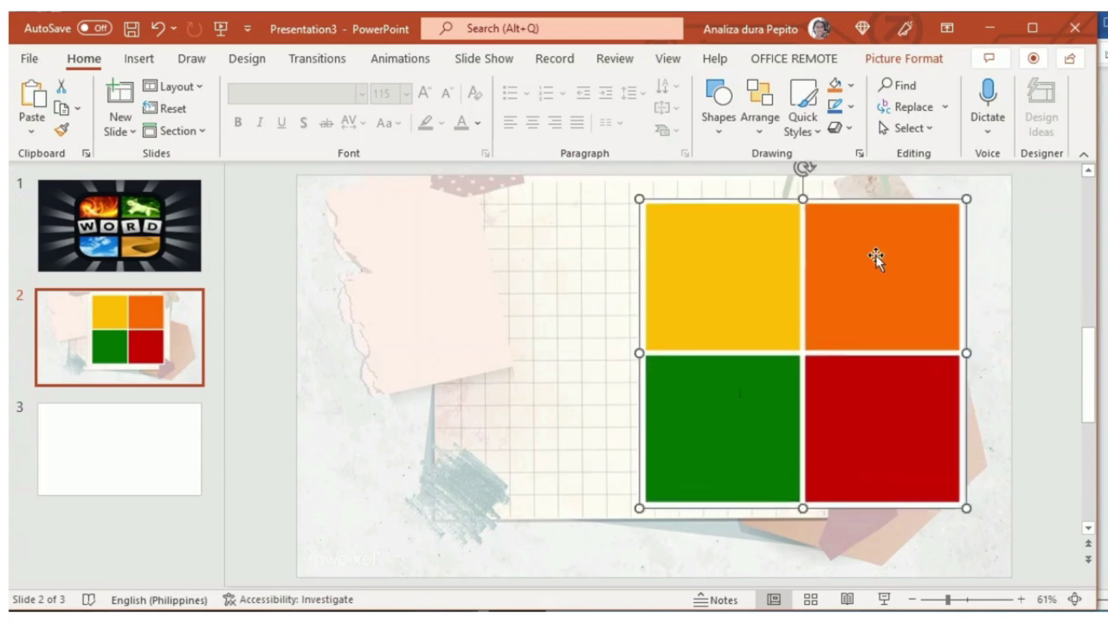
drag(636, 197, 623, 196)
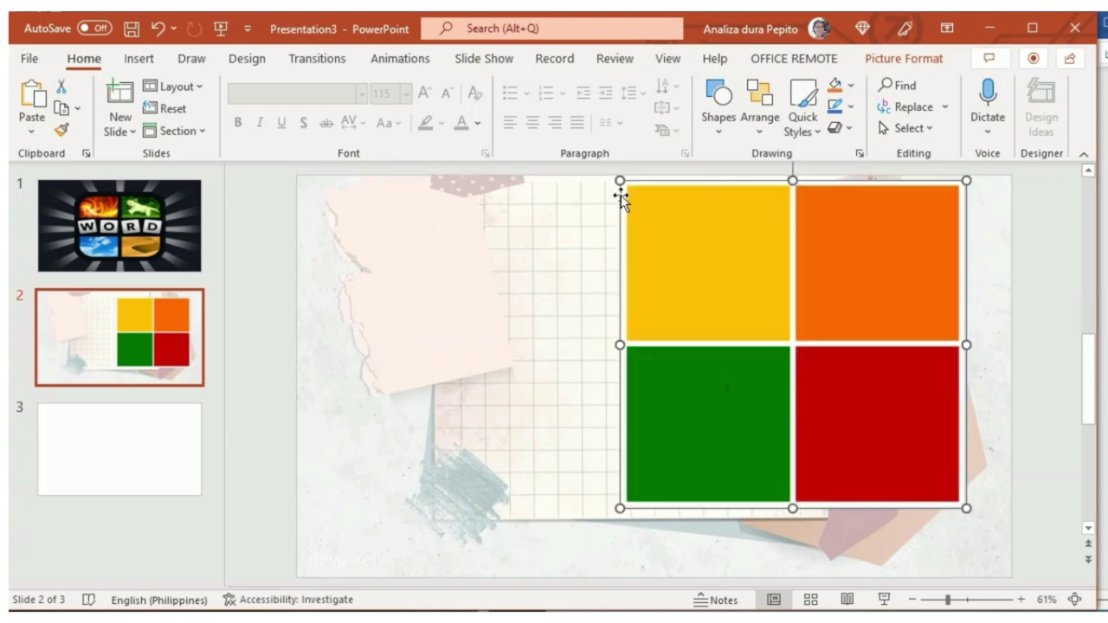
drag(620, 509, 604, 523)
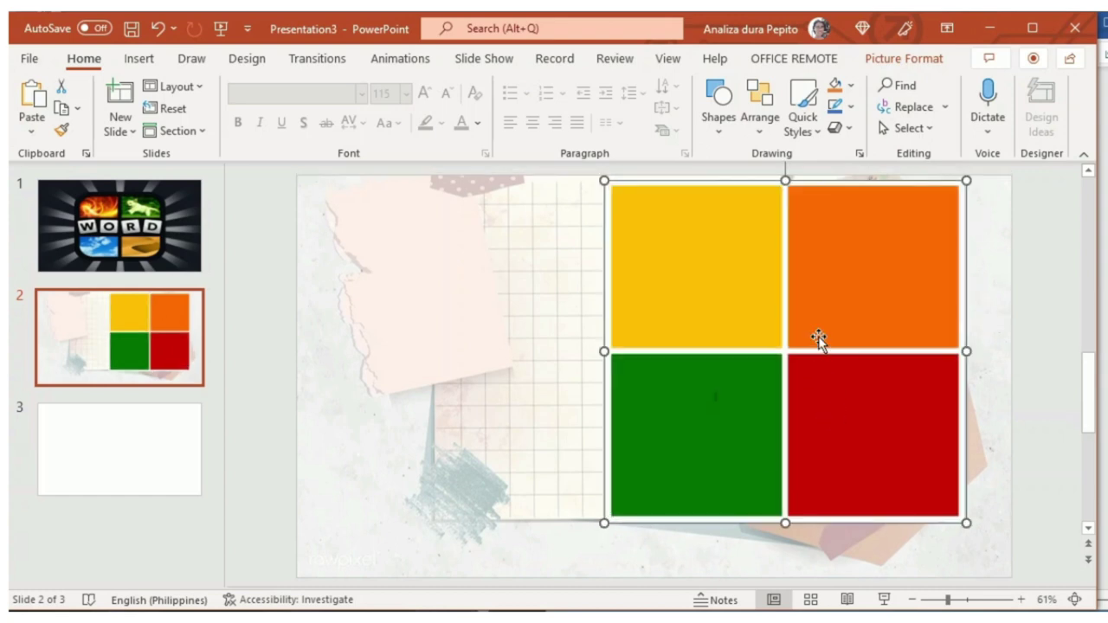
drag(822, 327, 823, 328)
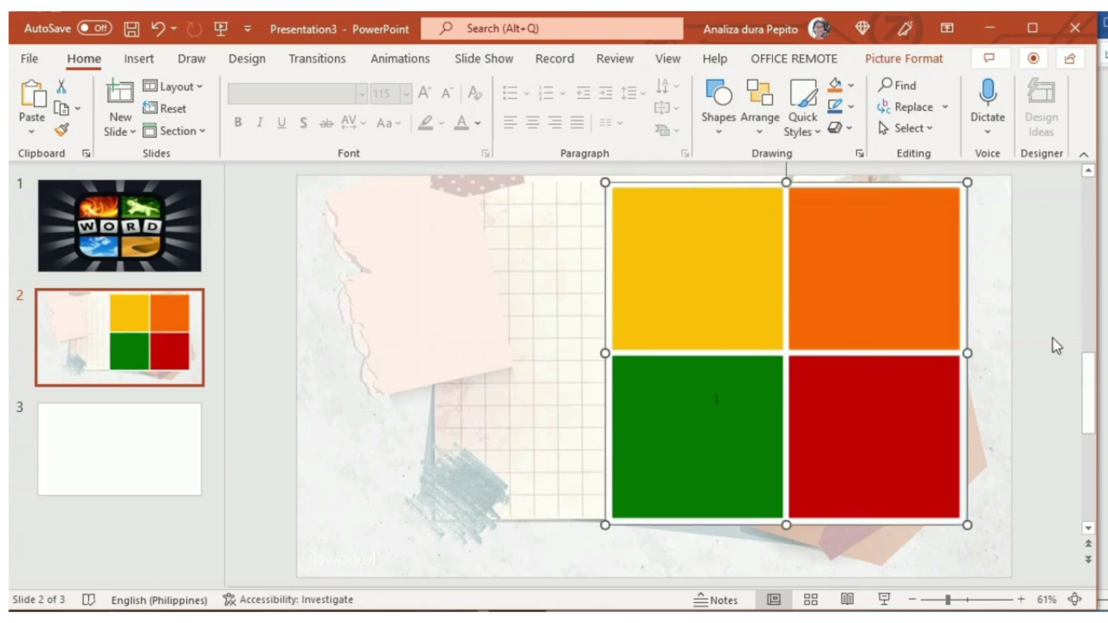
key(alt+Tab)
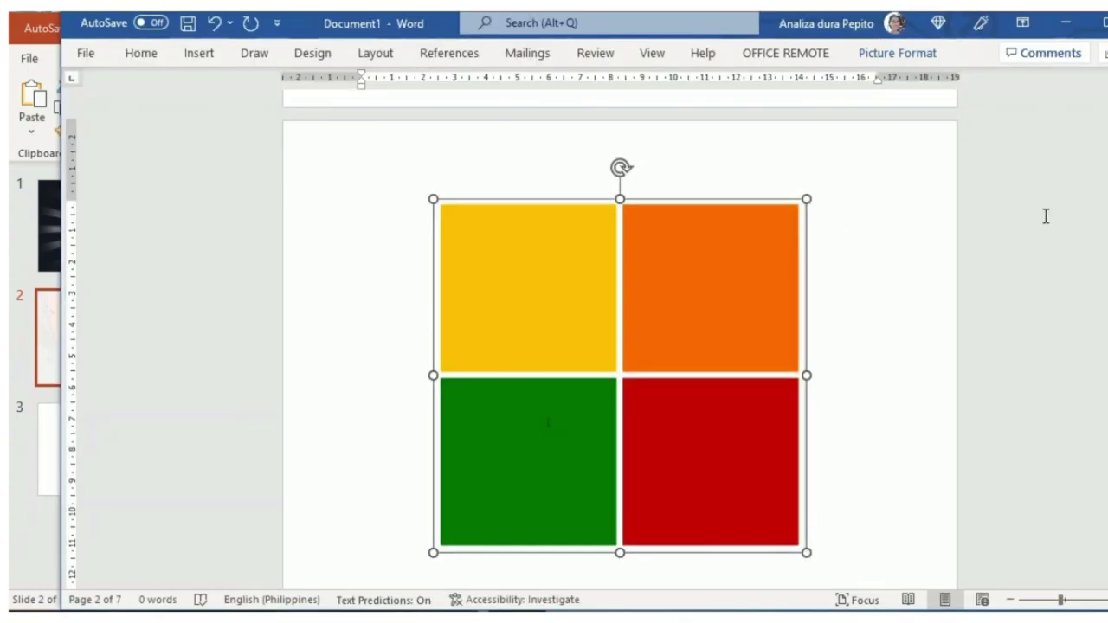
Copy the judges, clipboard-and-magnifier, checklist and blue documents pictures together from Word.
key(Right)
scroll(547, 423, down, 10)
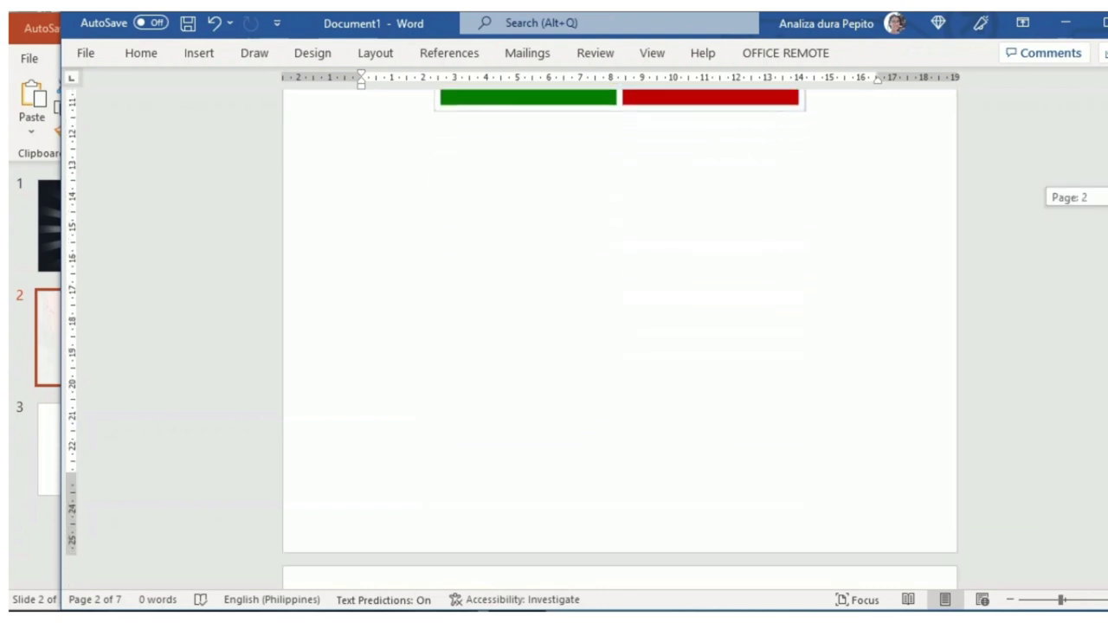
scroll(499, 267, down, 1)
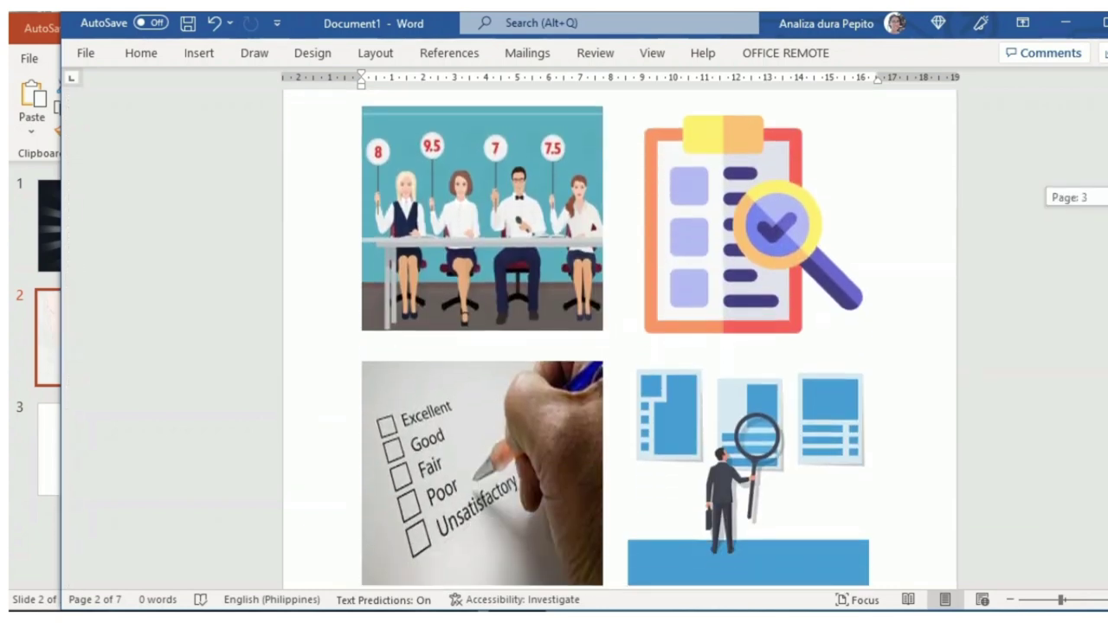
click(498, 262)
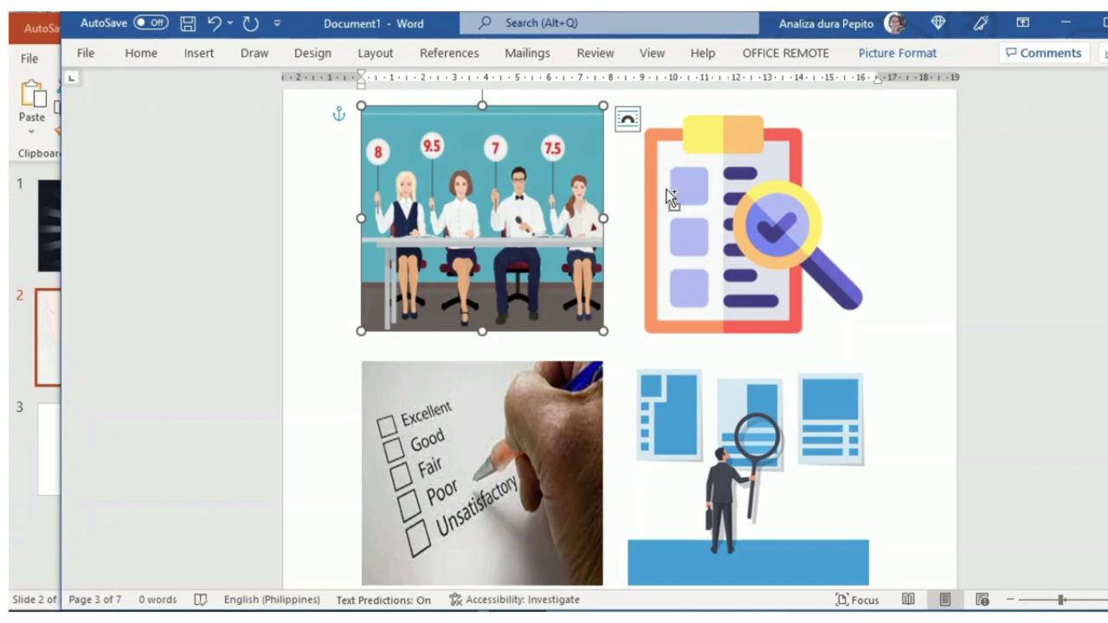
ctrl+click(732, 213)
ctrl+click(547, 431)
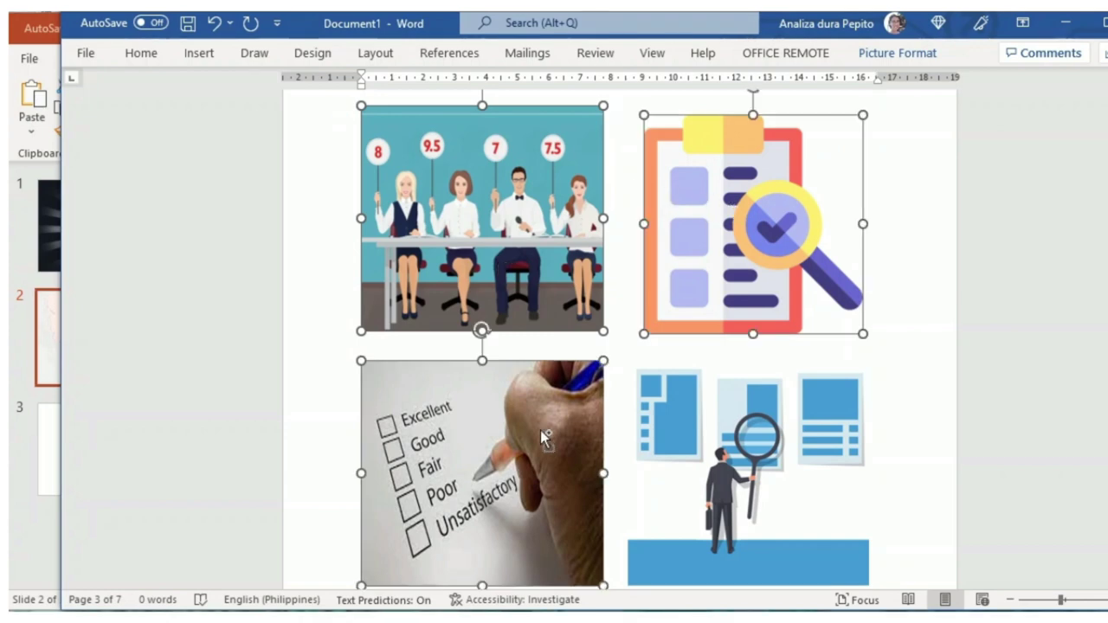
ctrl+click(661, 448)
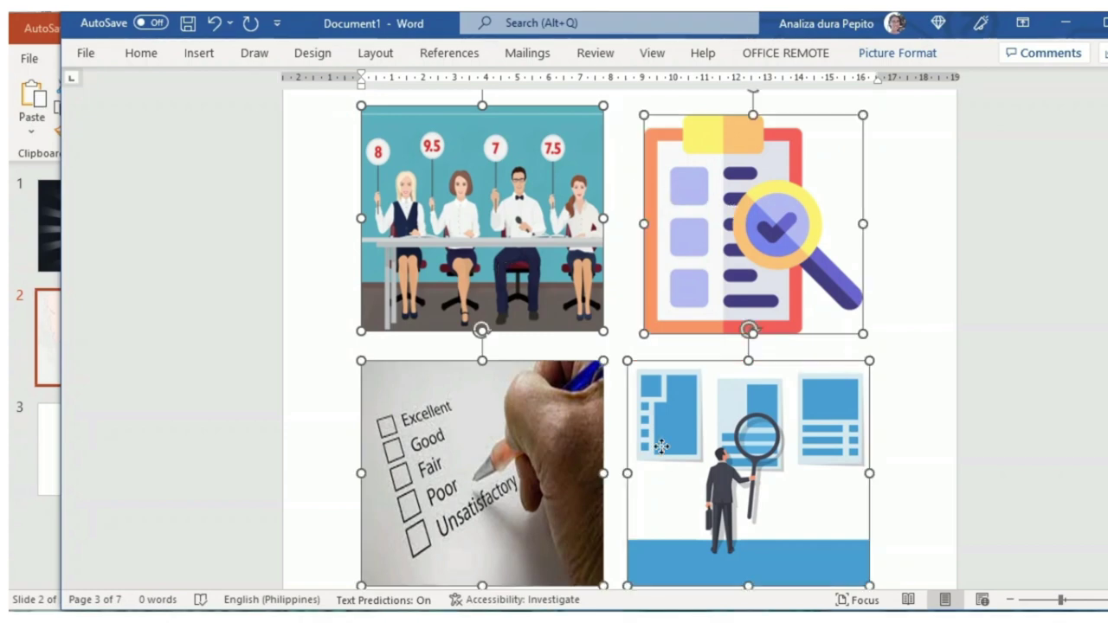
right_click(661, 448)
click(729, 106)
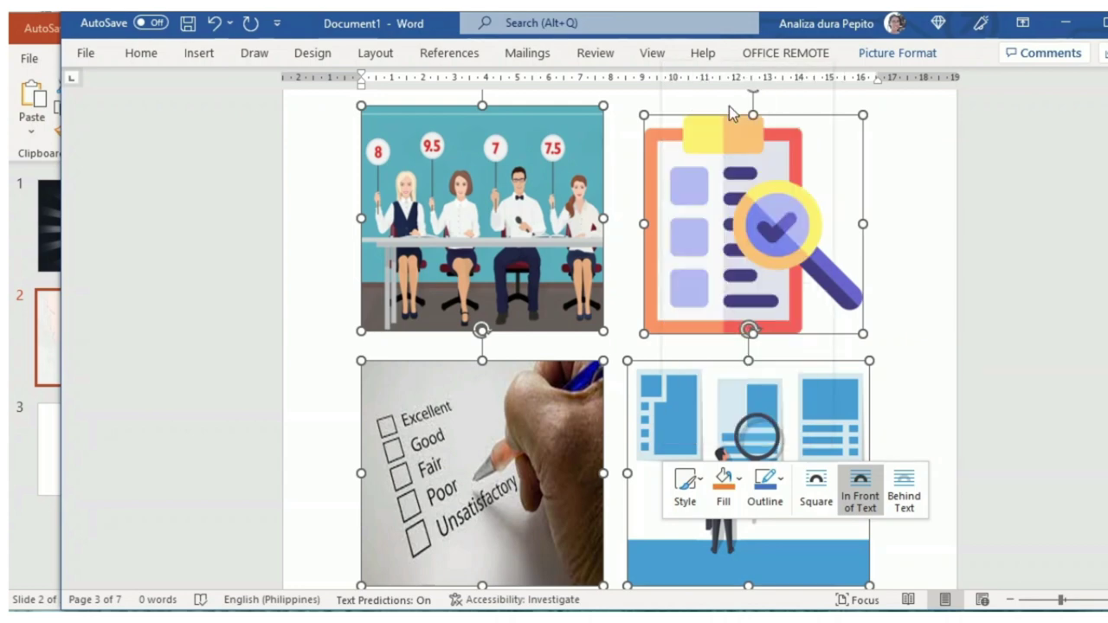
click(26, 369)
Paste the four clue pictures onto slide 2 and move them over the coloured squares.
click(1039, 299)
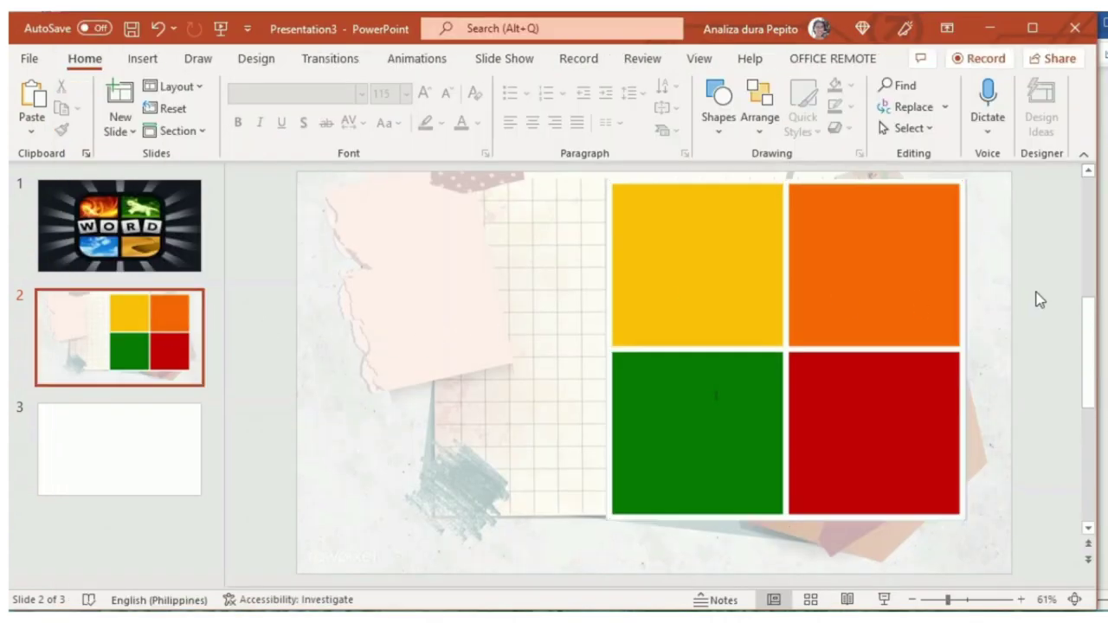
key(ctrl+v)
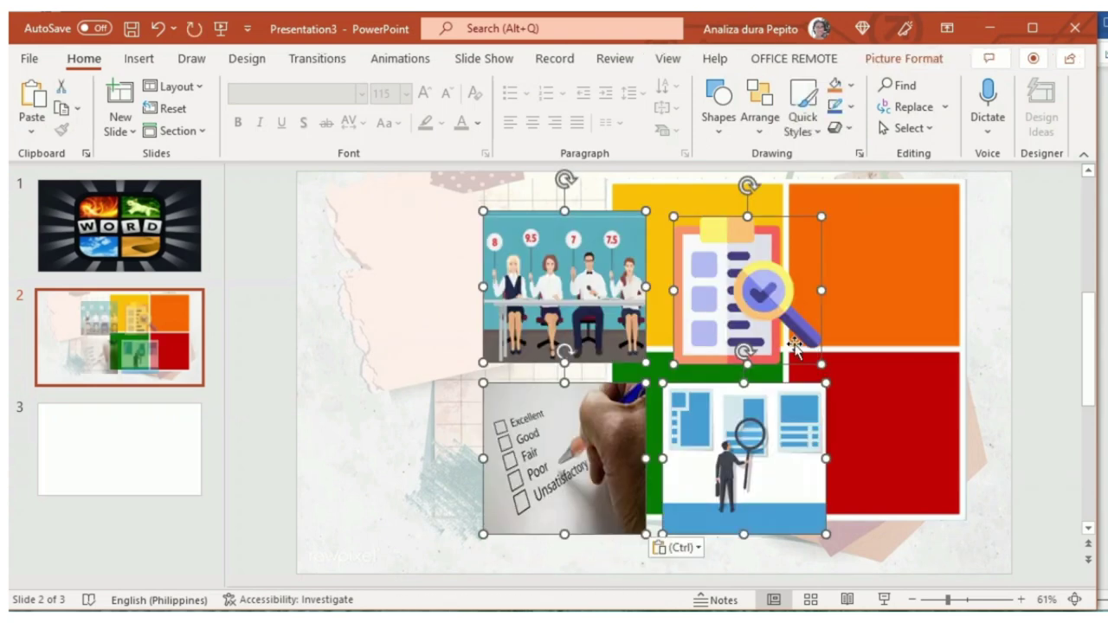
drag(790, 293, 932, 279)
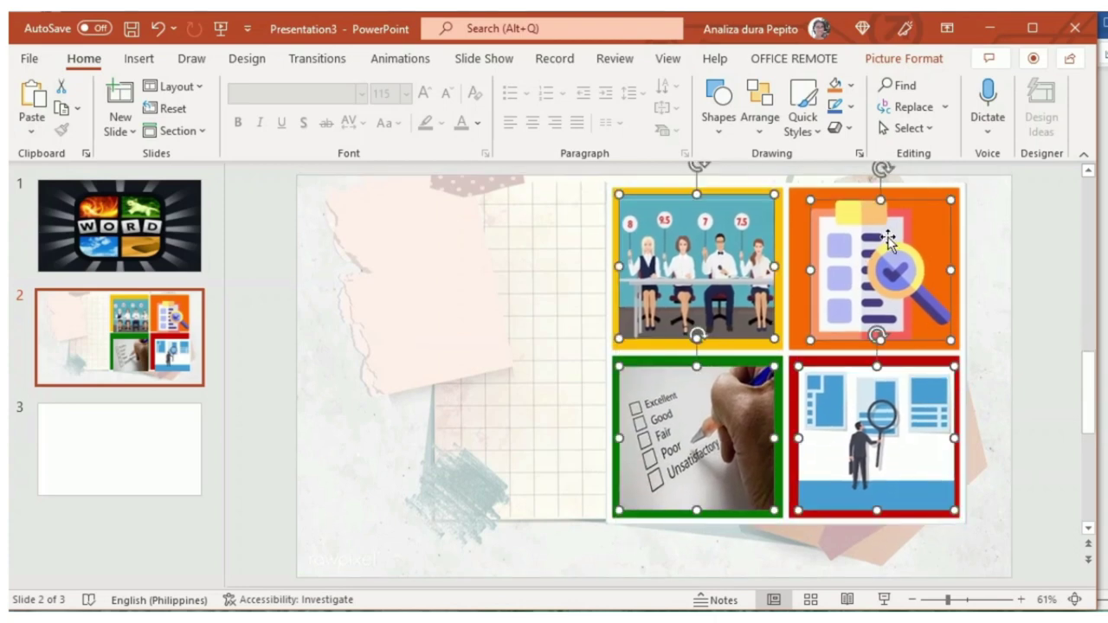
click(1059, 272)
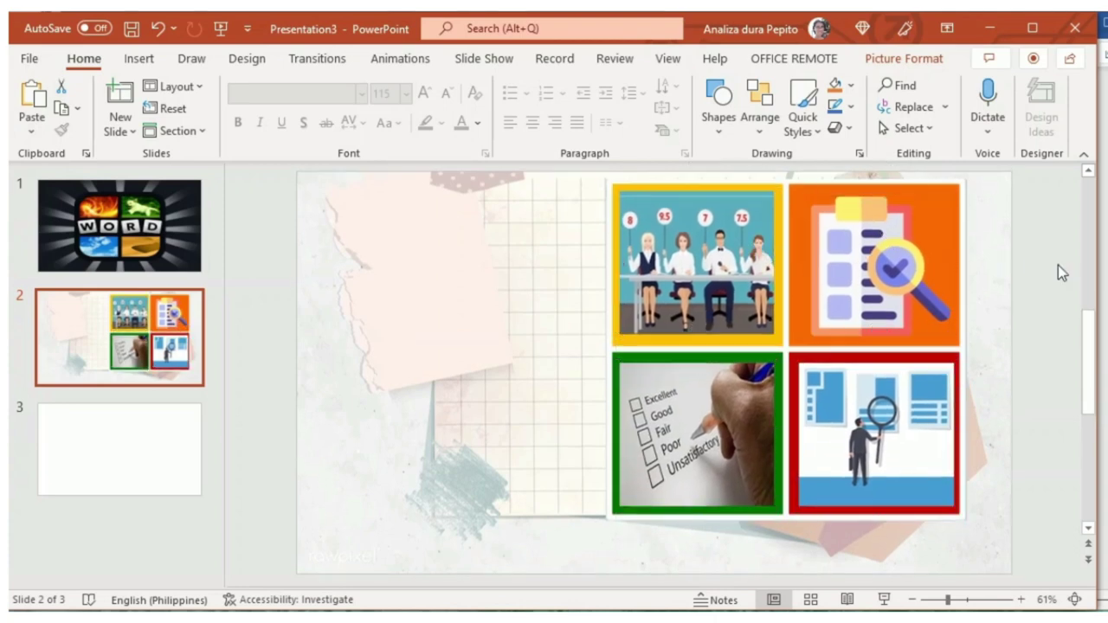
Resize and nudge the judges, checklist and red-square pictures to fit inside their squares.
click(762, 320)
drag(774, 337, 777, 340)
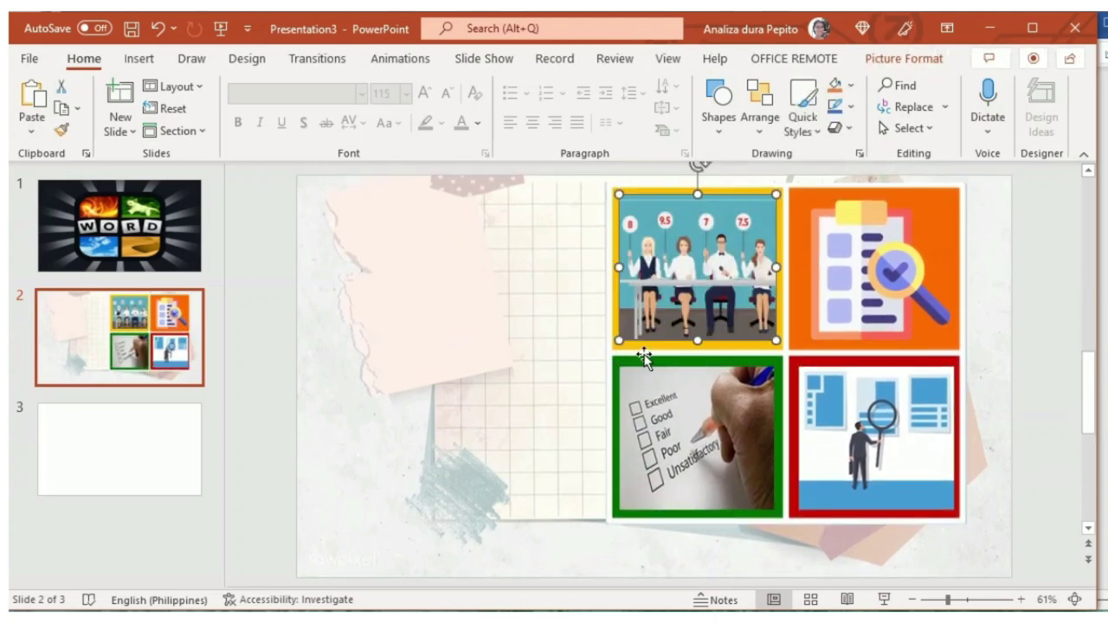
drag(701, 340, 701, 344)
click(773, 413)
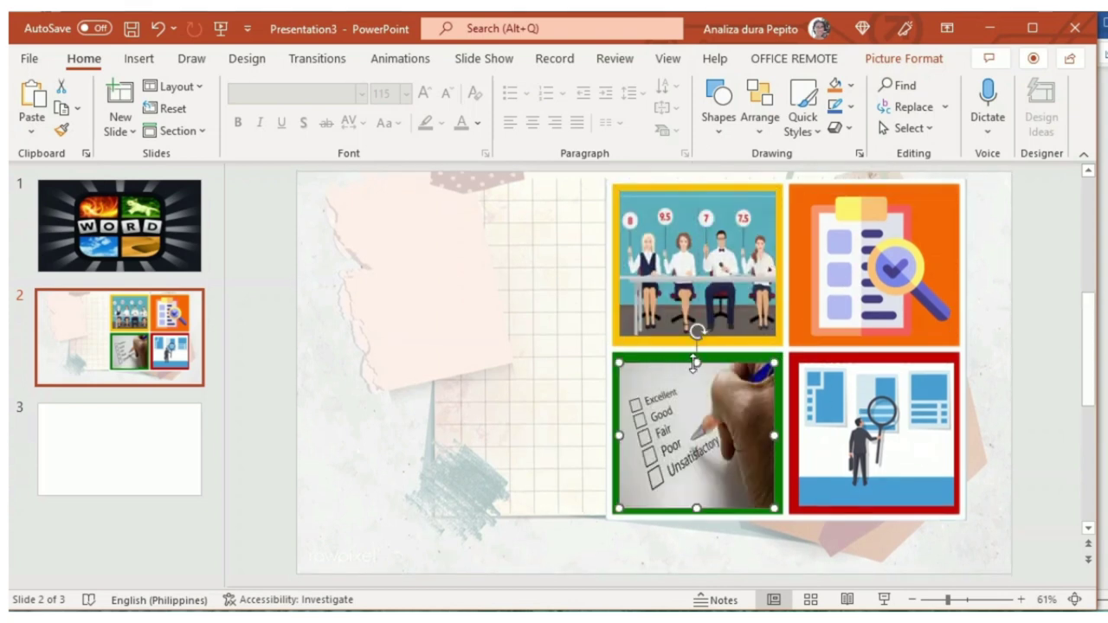
drag(695, 363, 694, 357)
click(892, 395)
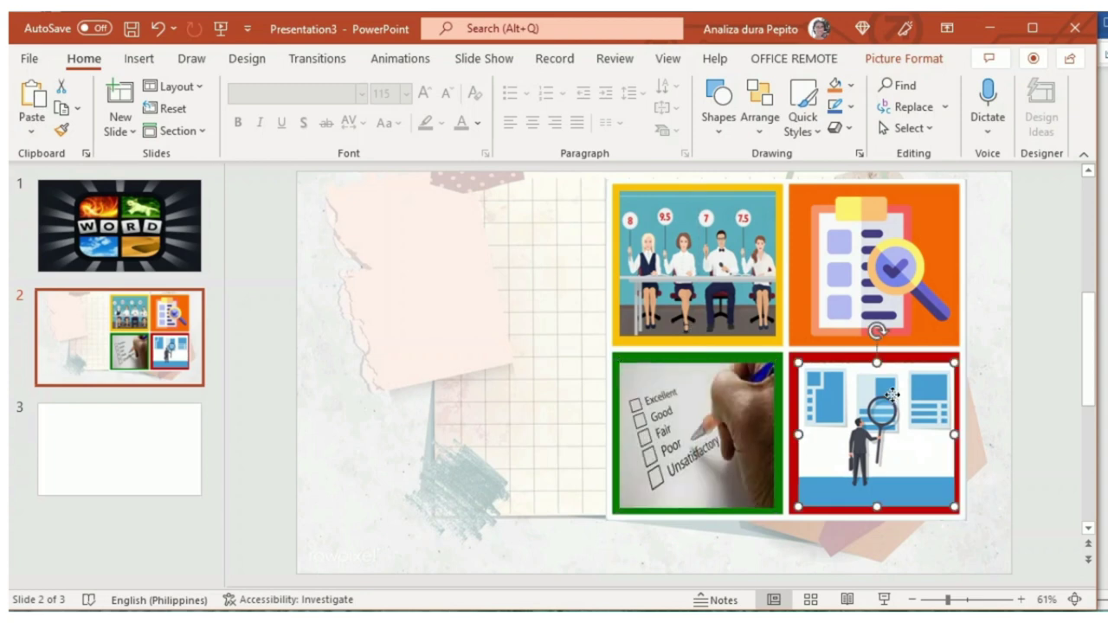
drag(803, 374, 804, 374)
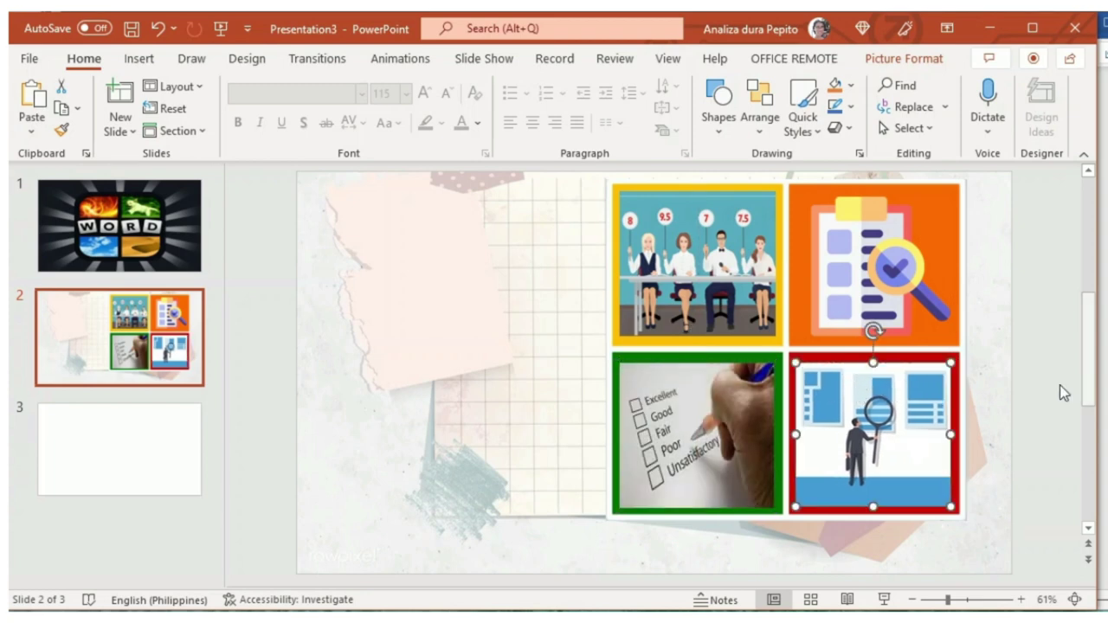
click(1050, 394)
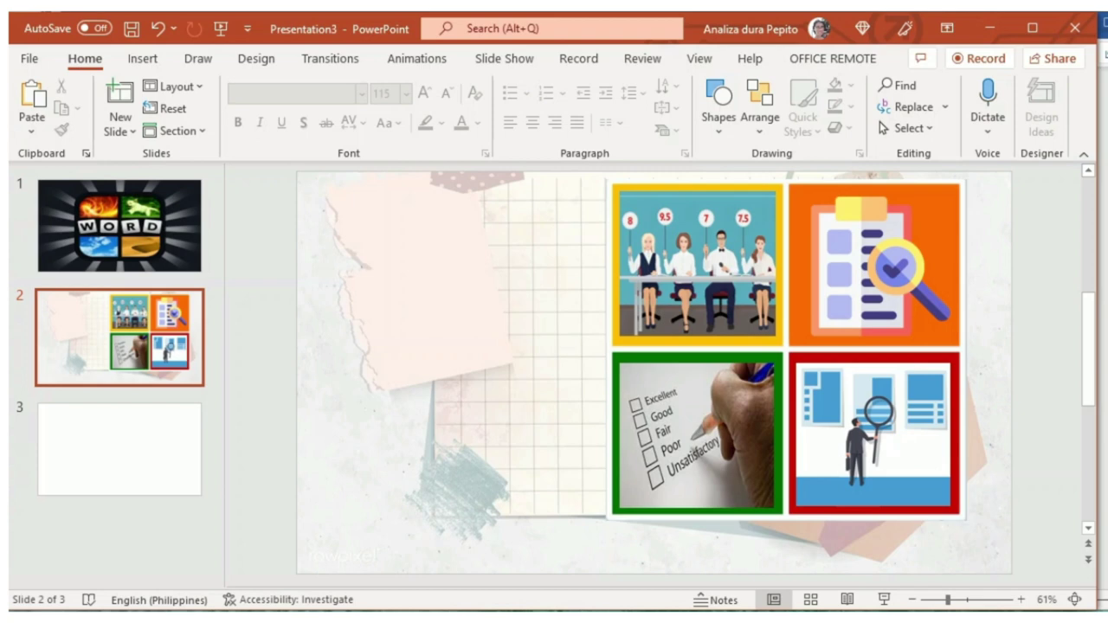
Draw a small rectangle tile near the top-left corner of slide 2.
click(144, 61)
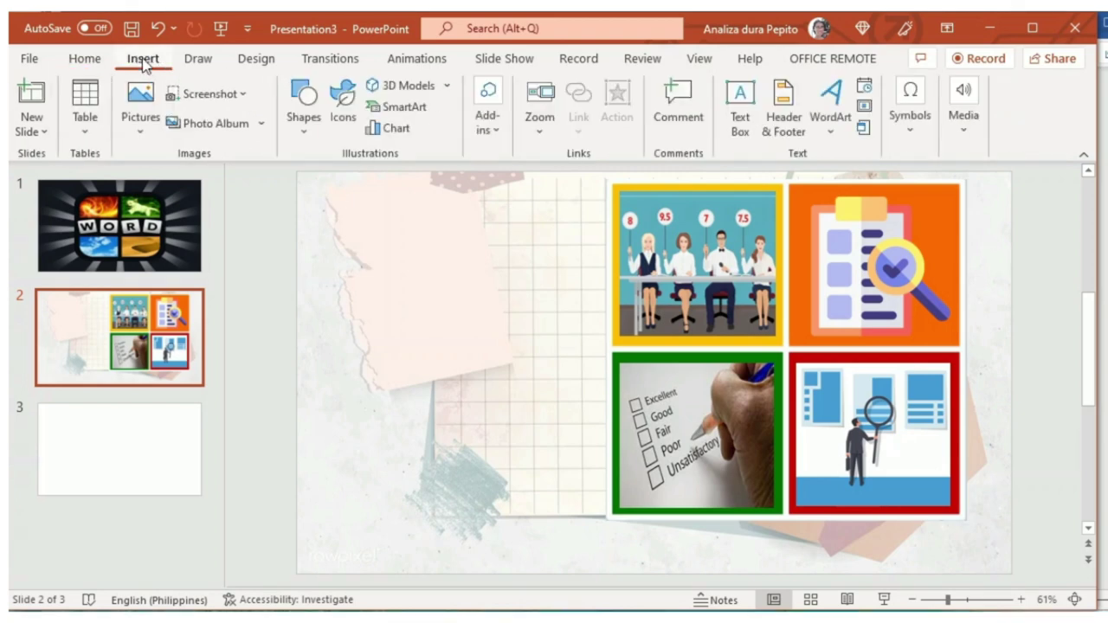
click(305, 130)
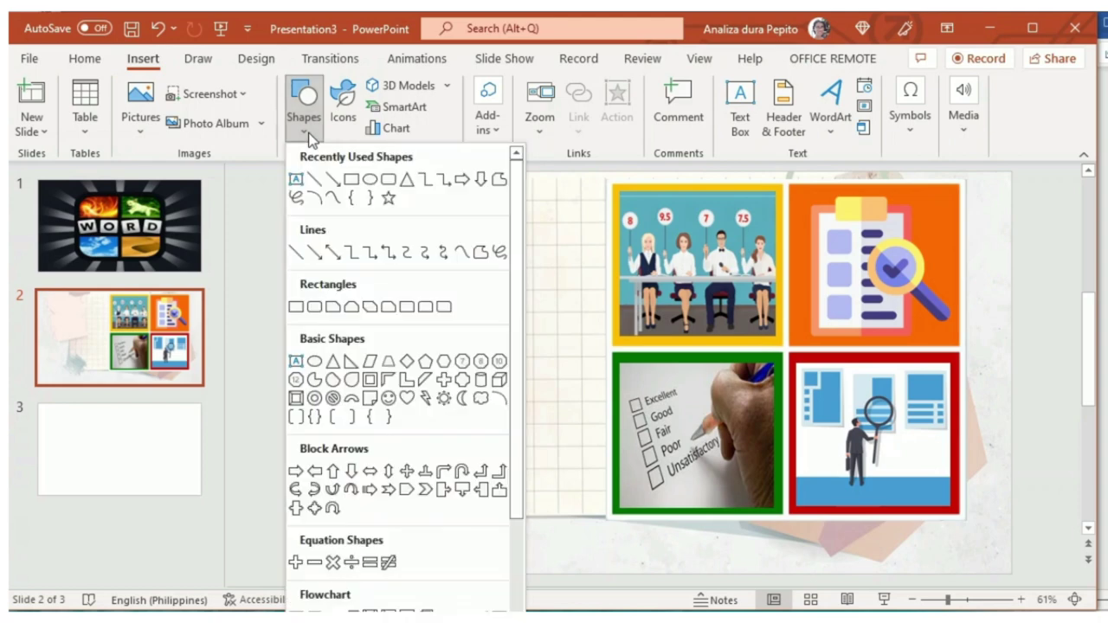
click(390, 180)
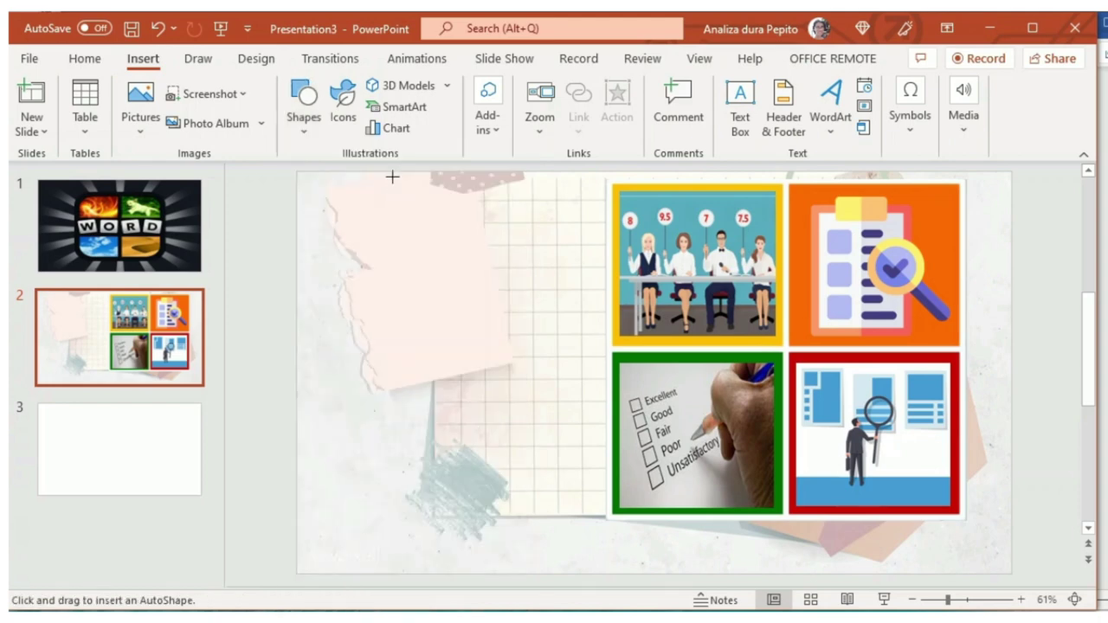
drag(324, 204, 372, 243)
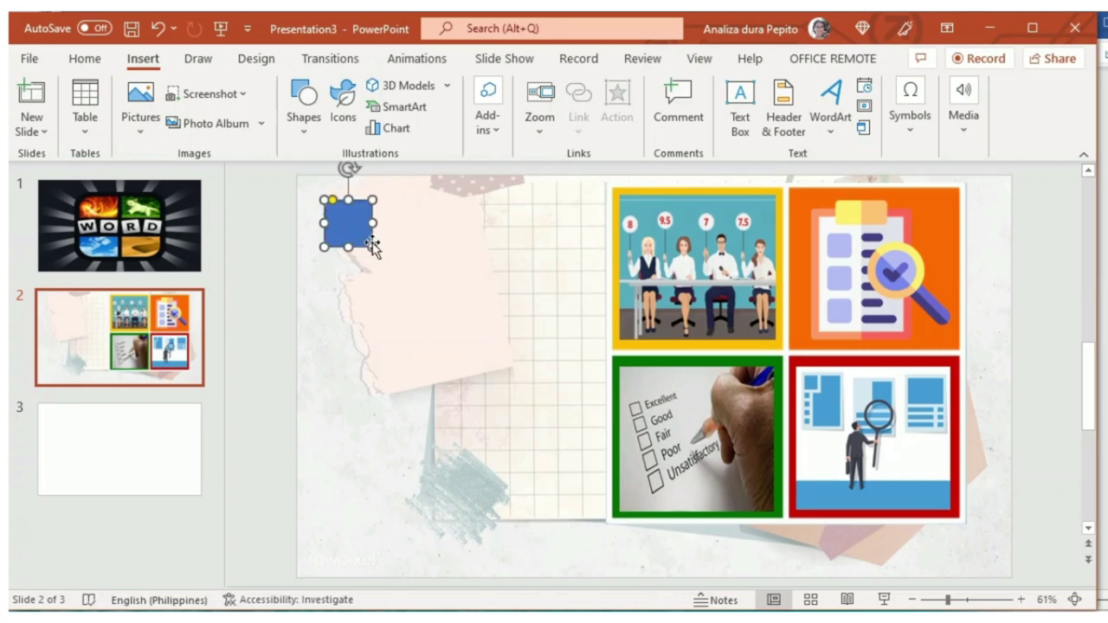
click(884, 65)
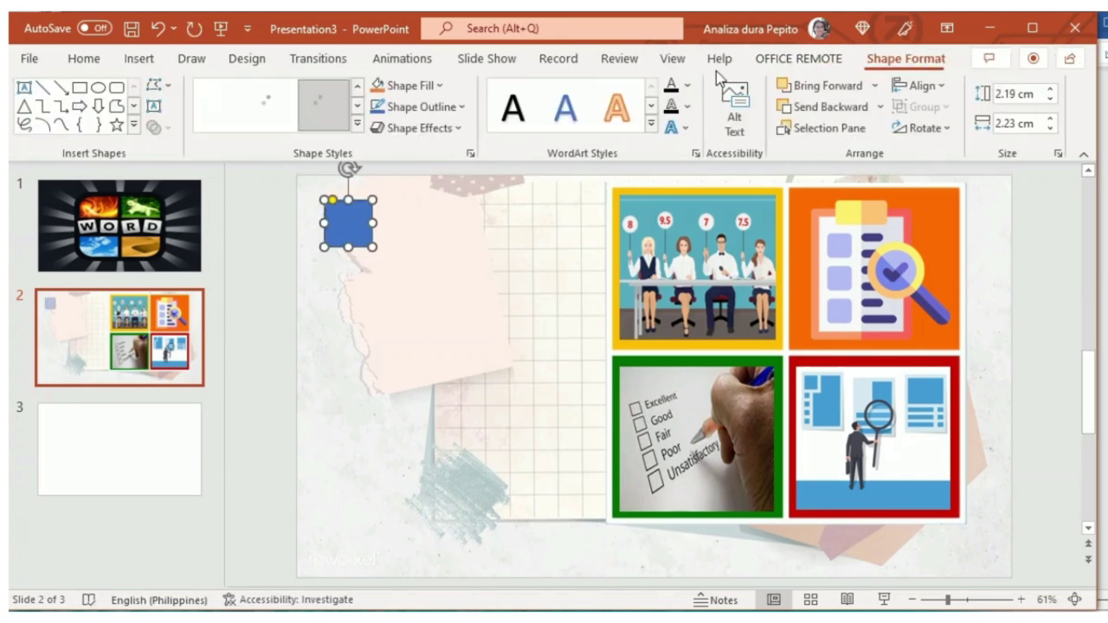
Give the tile a red fill and a red 1 pt outline.
click(440, 84)
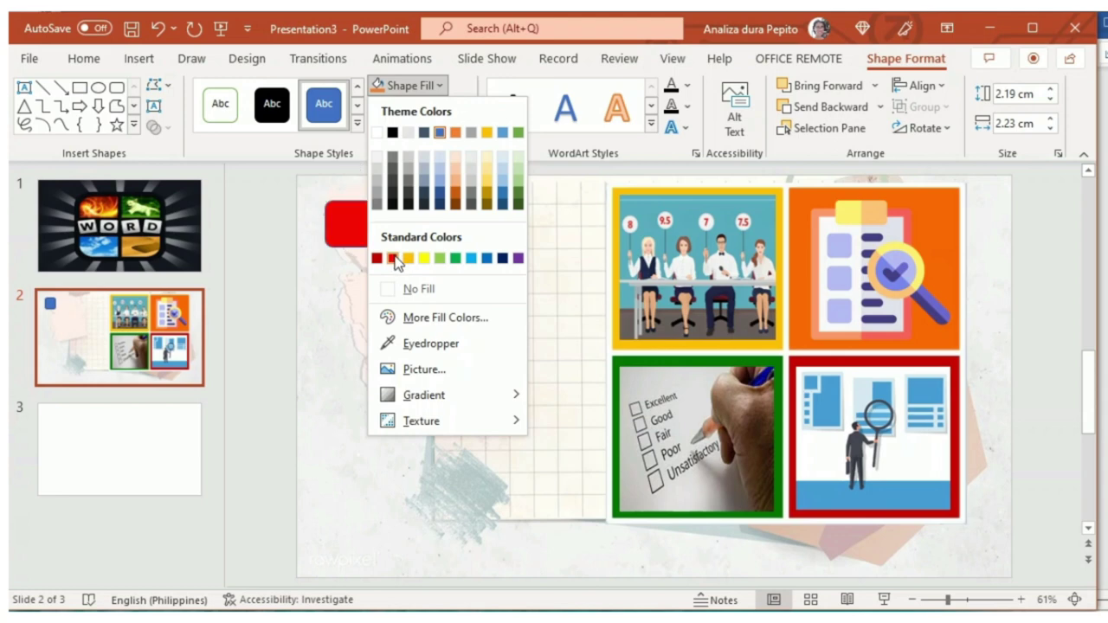
click(392, 258)
click(423, 109)
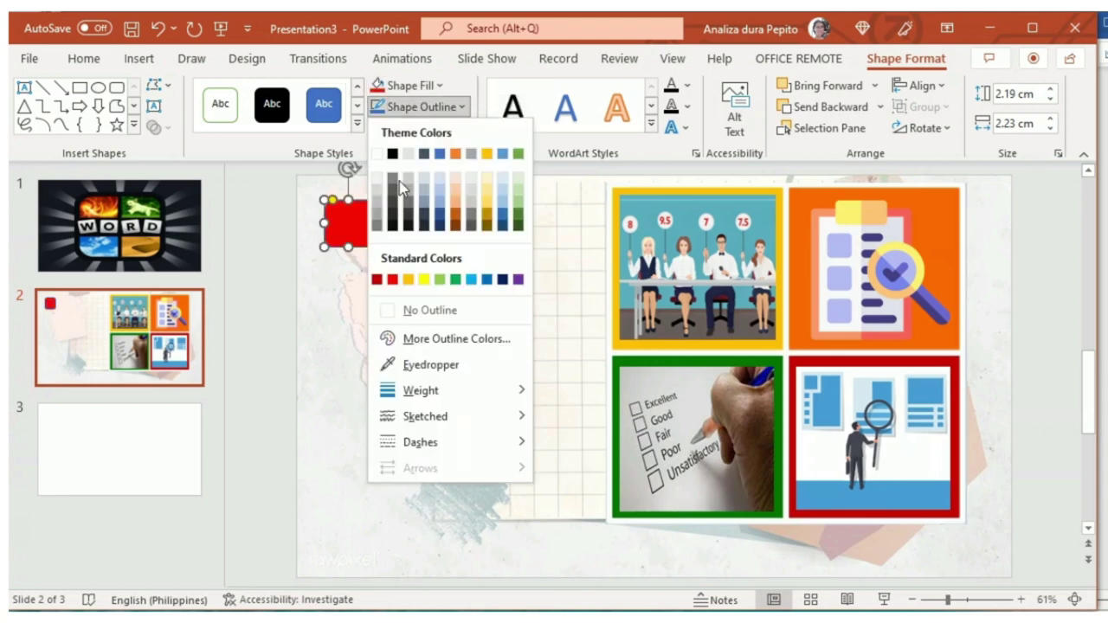
click(394, 280)
click(463, 109)
mouse_move(455, 390)
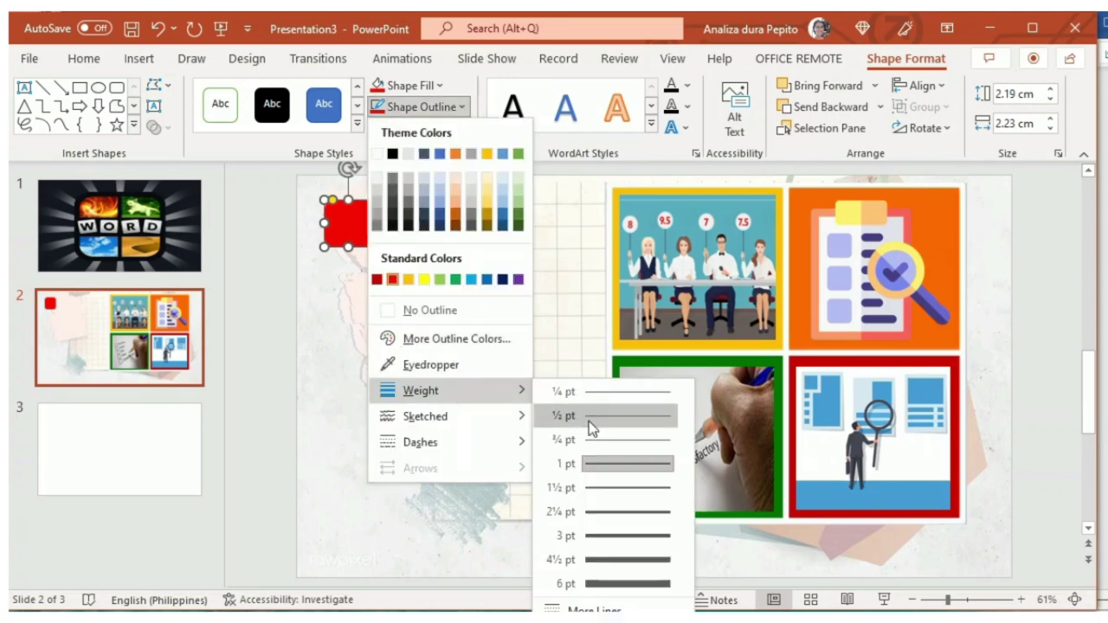
click(627, 464)
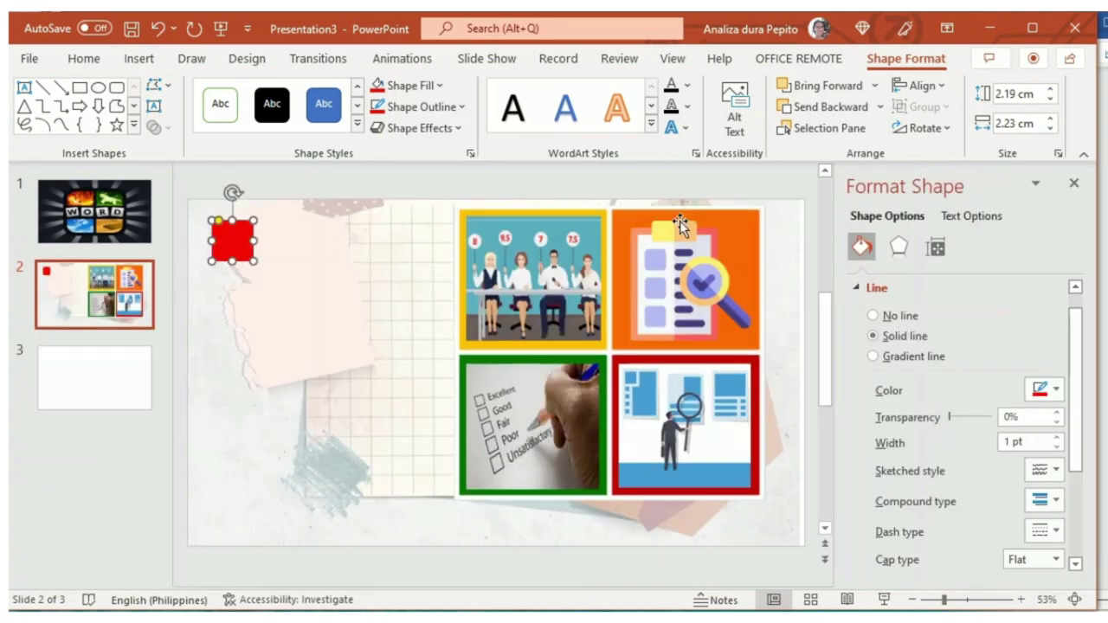
Set the tile's outline to a Thin Thick compound line at 2.5 pt and close the pane.
click(1057, 502)
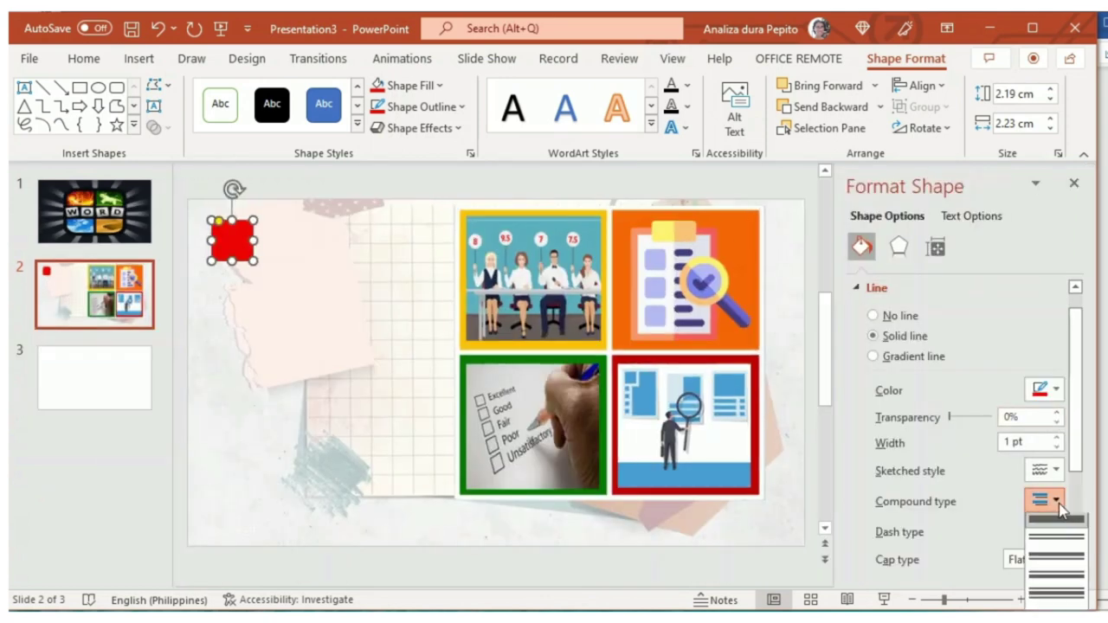
click(1070, 578)
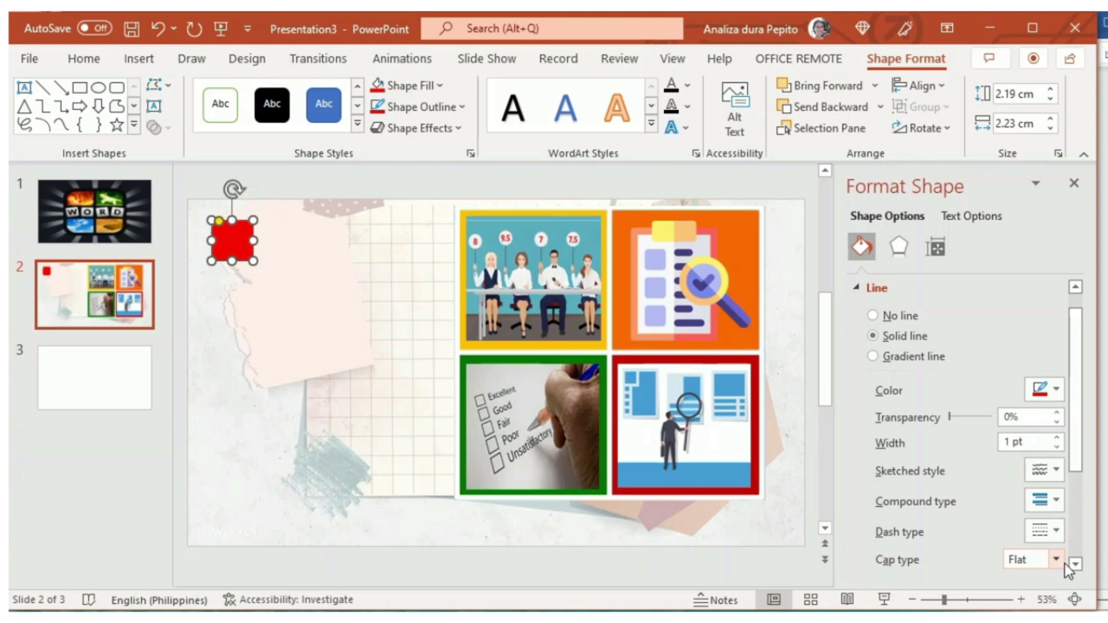
click(1058, 437)
click(1058, 438)
click(1058, 438)
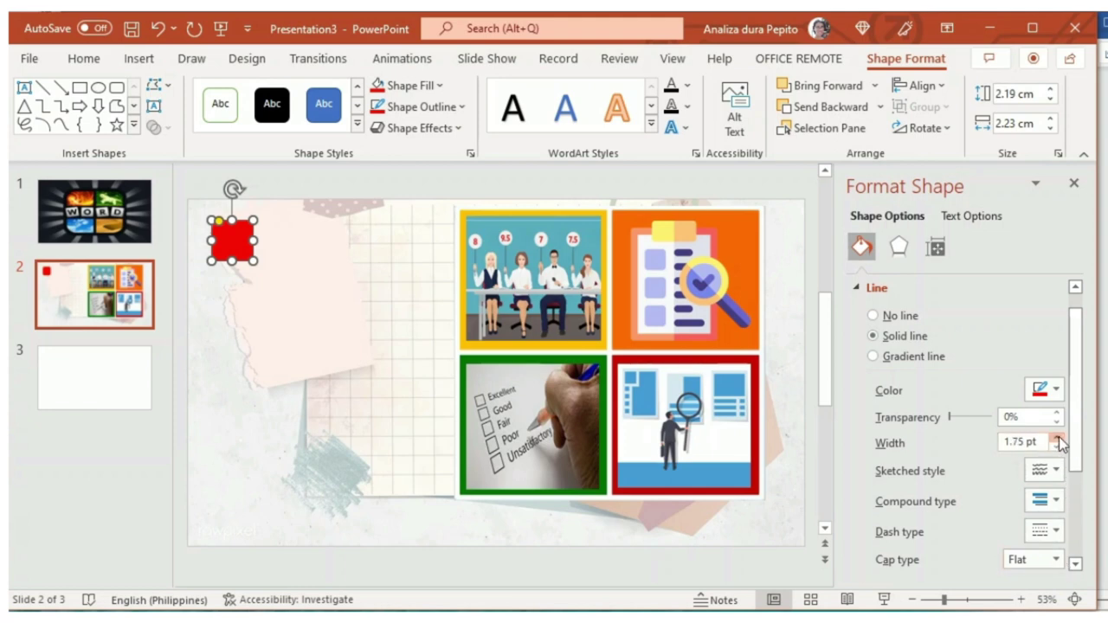
click(1058, 438)
click(1058, 437)
click(1058, 438)
key(Escape)
click(1074, 184)
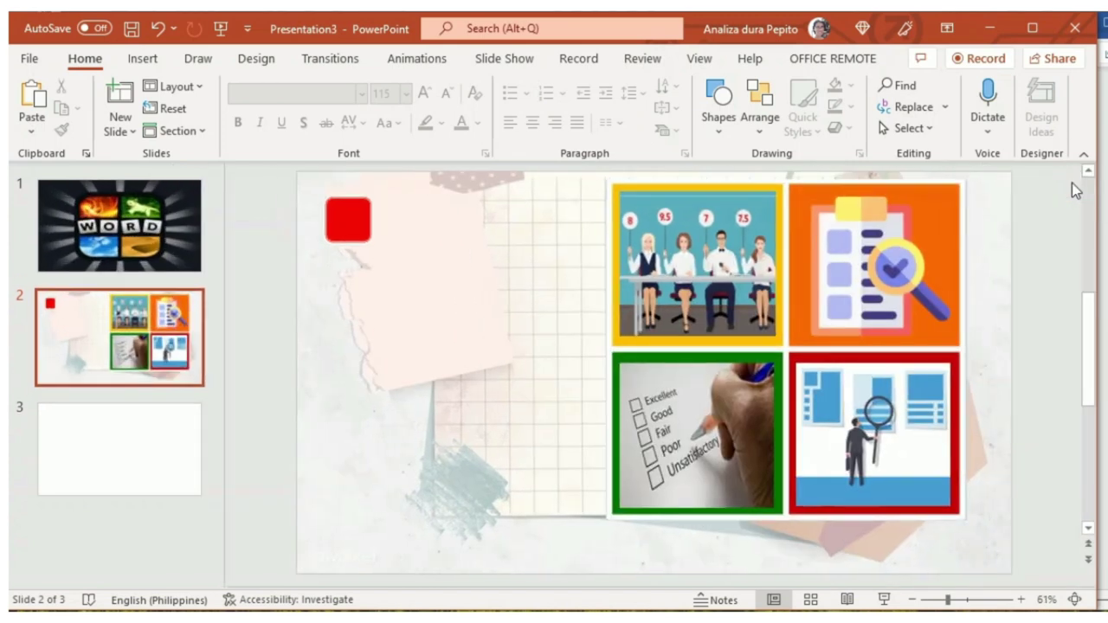
Type the letter U inside the red tile and enlarge it to 28 pt.
click(349, 219)
right_click(350, 222)
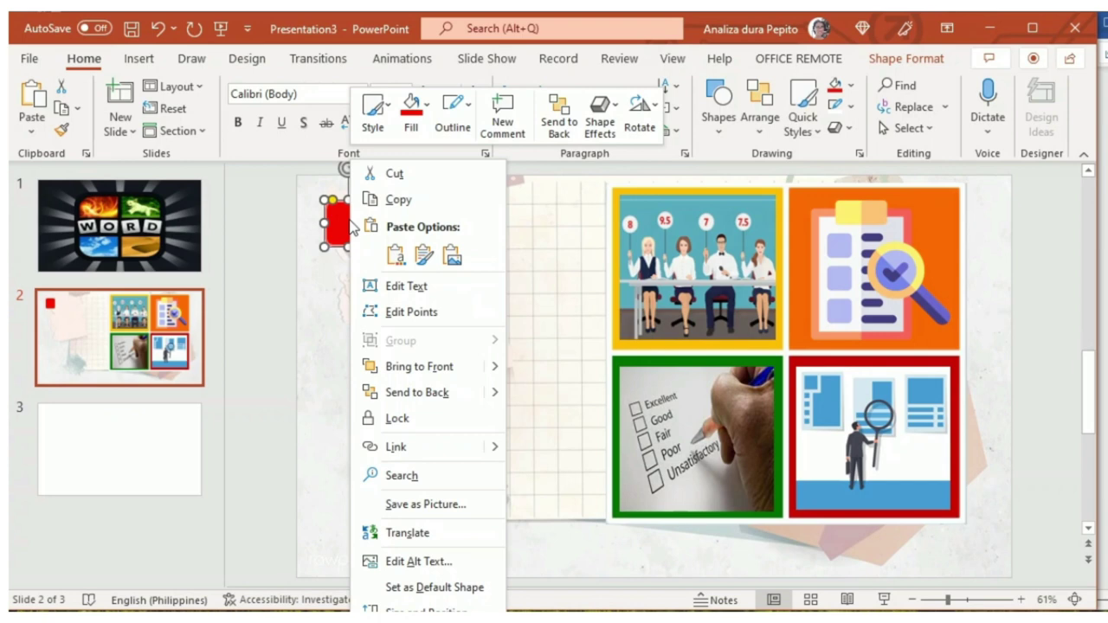
click(414, 290)
text(u)
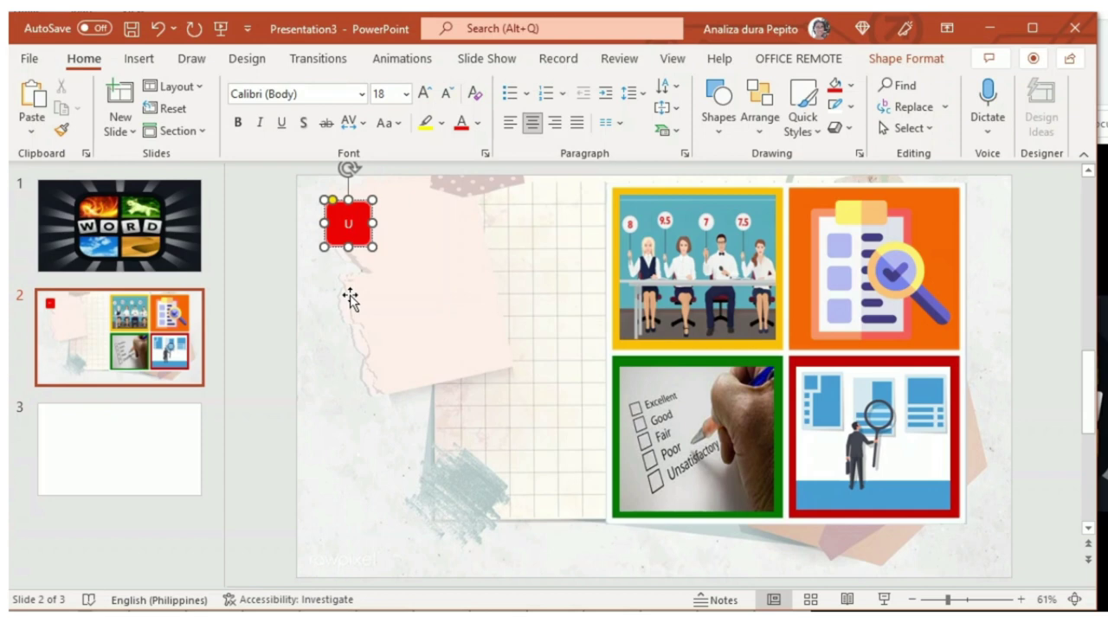
text(s)
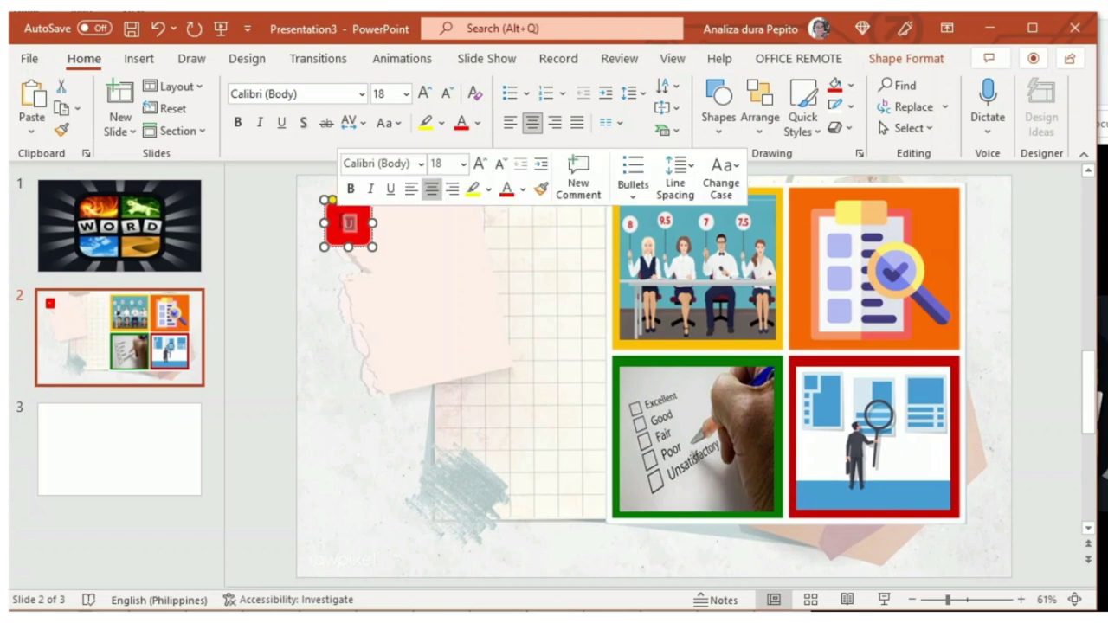
click(423, 93)
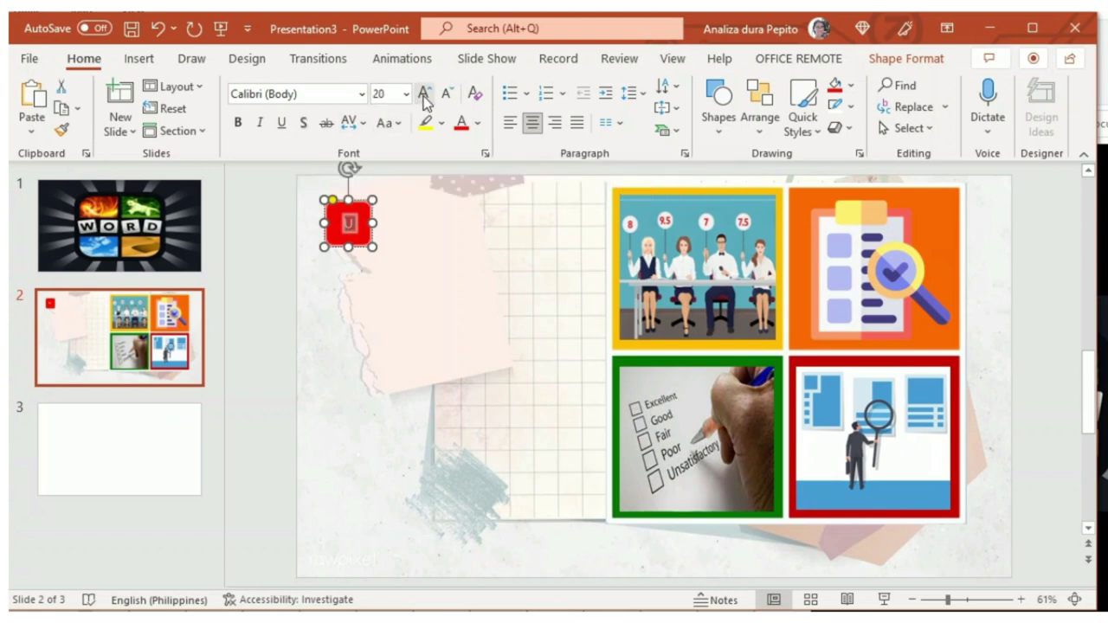
click(424, 93)
click(423, 93)
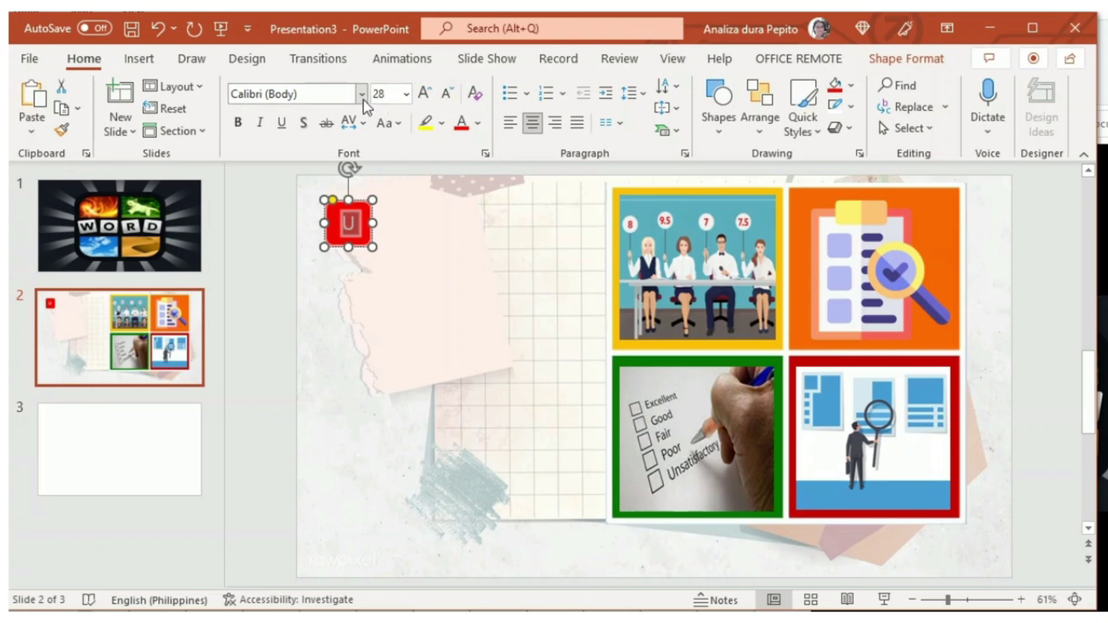
Set the letter U in Amasis MT Pro and make it bold.
click(362, 95)
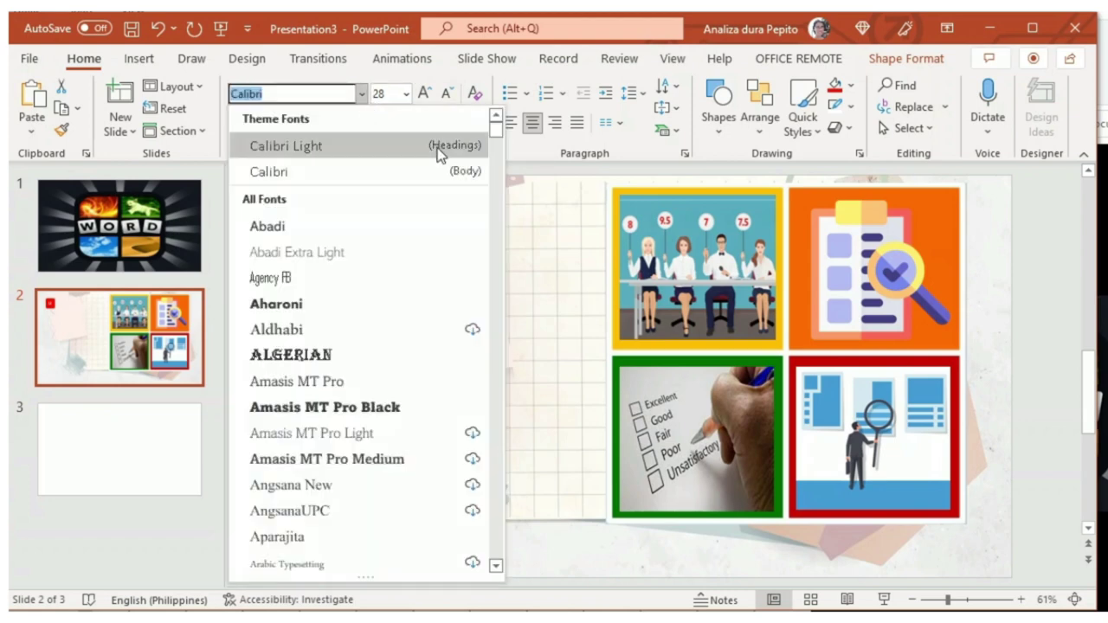
click(347, 411)
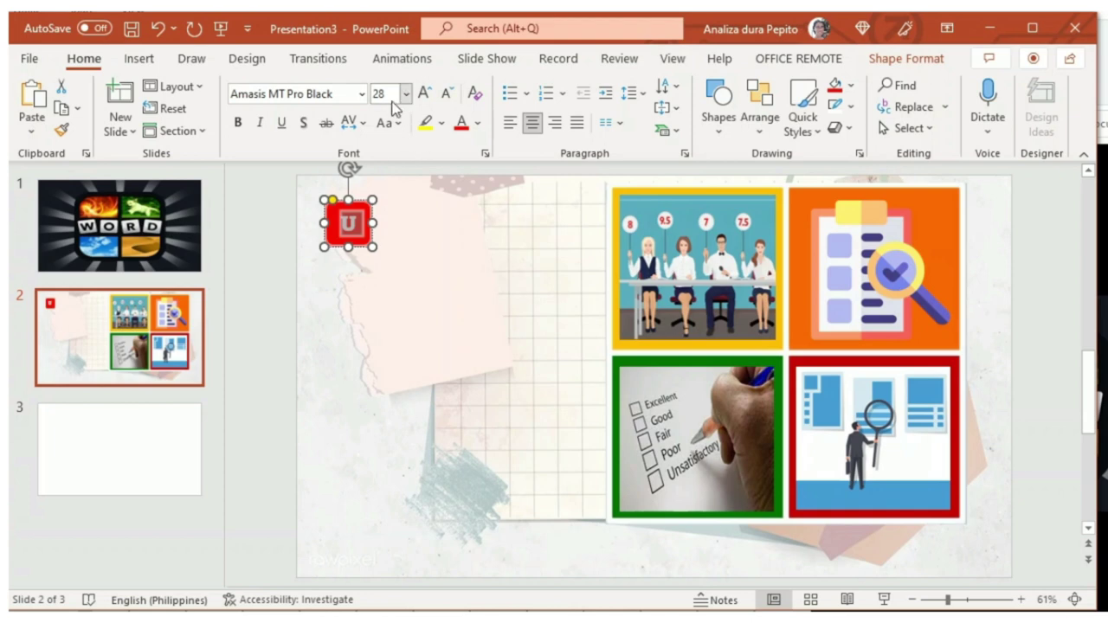
click(361, 95)
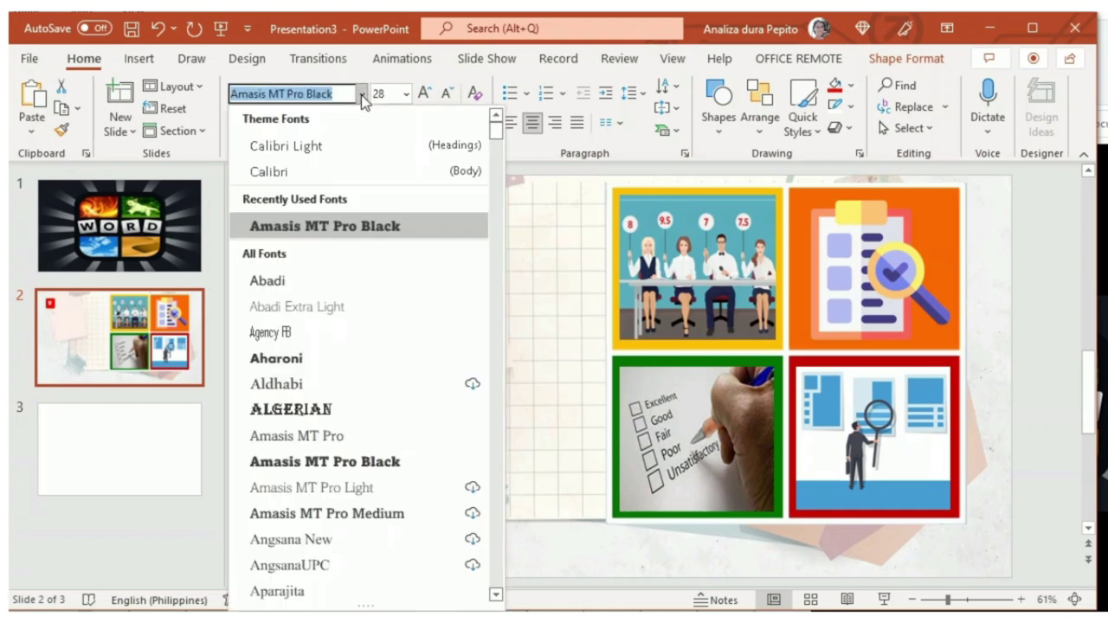
click(296, 435)
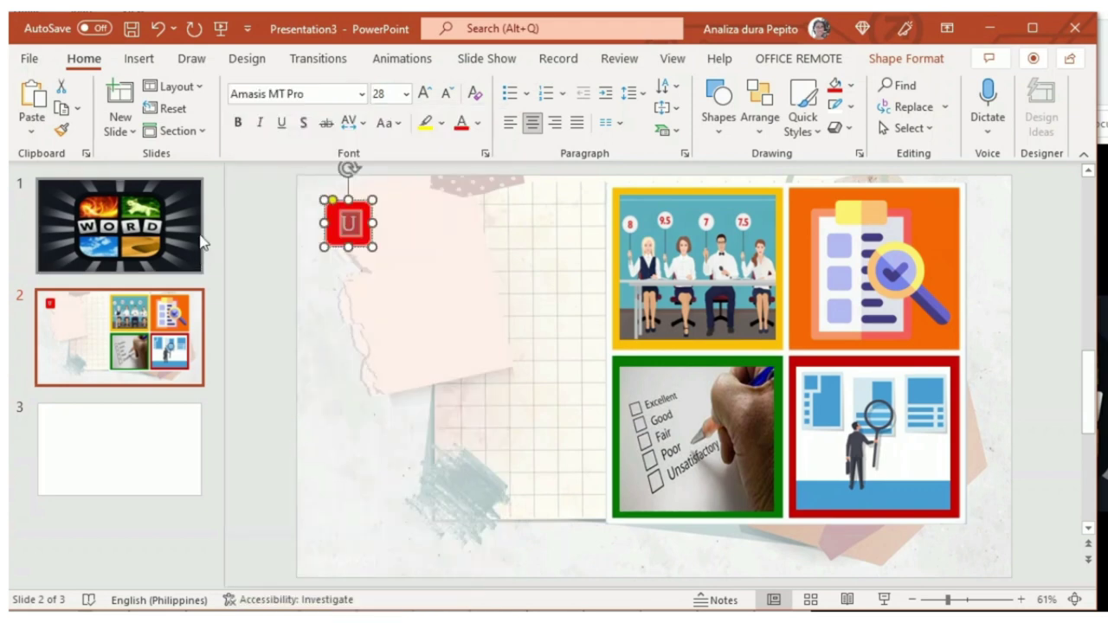
click(234, 128)
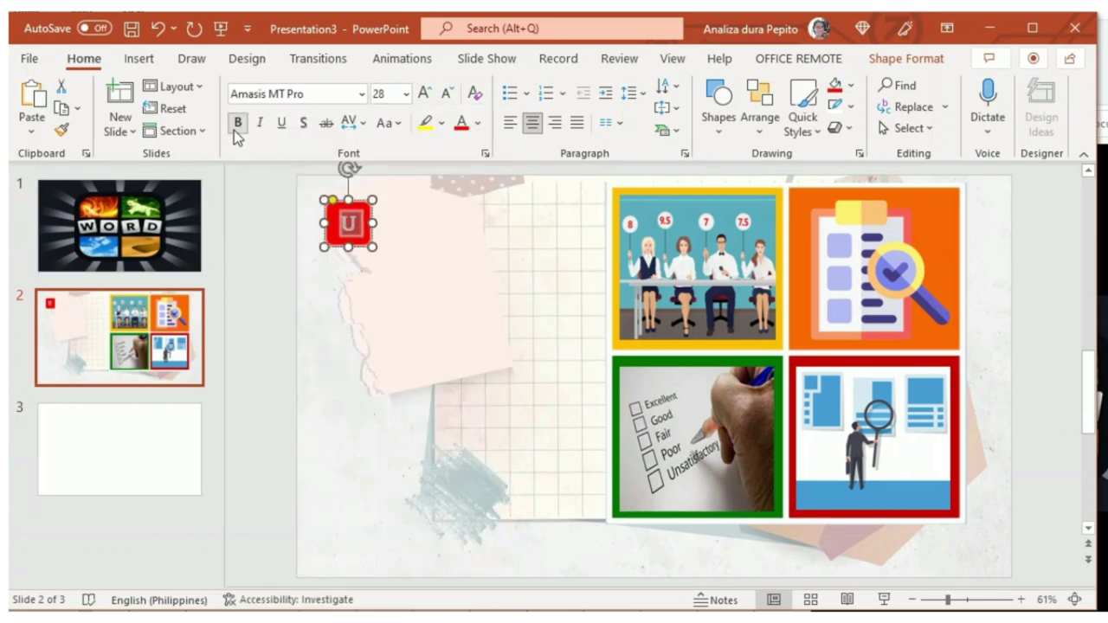
Increase the letter U's font size to 44 pt.
click(425, 93)
click(425, 93)
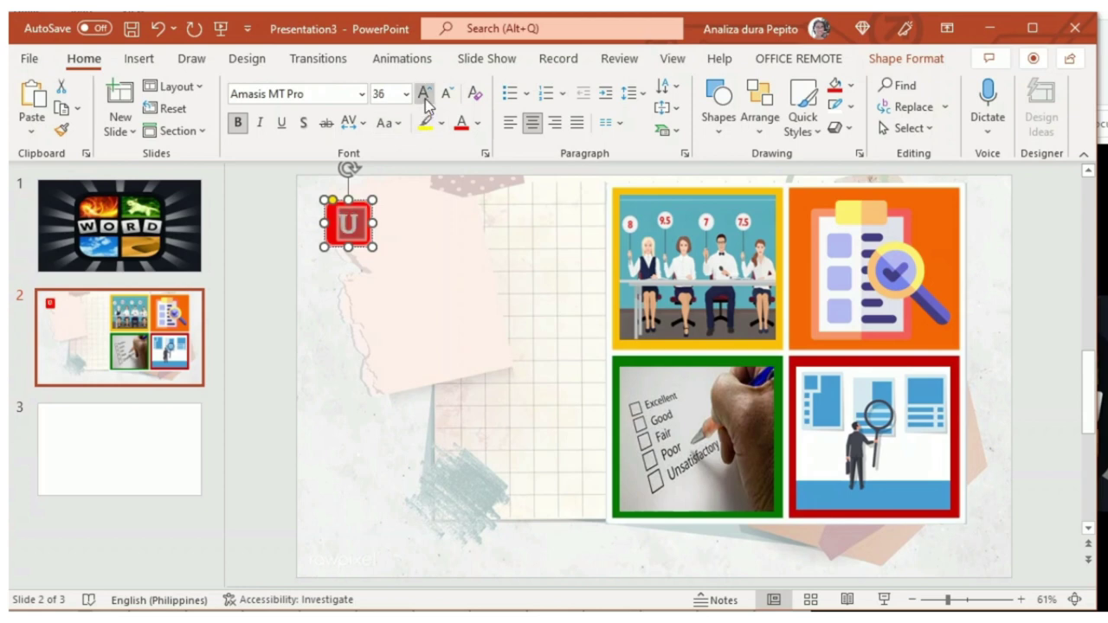
click(426, 95)
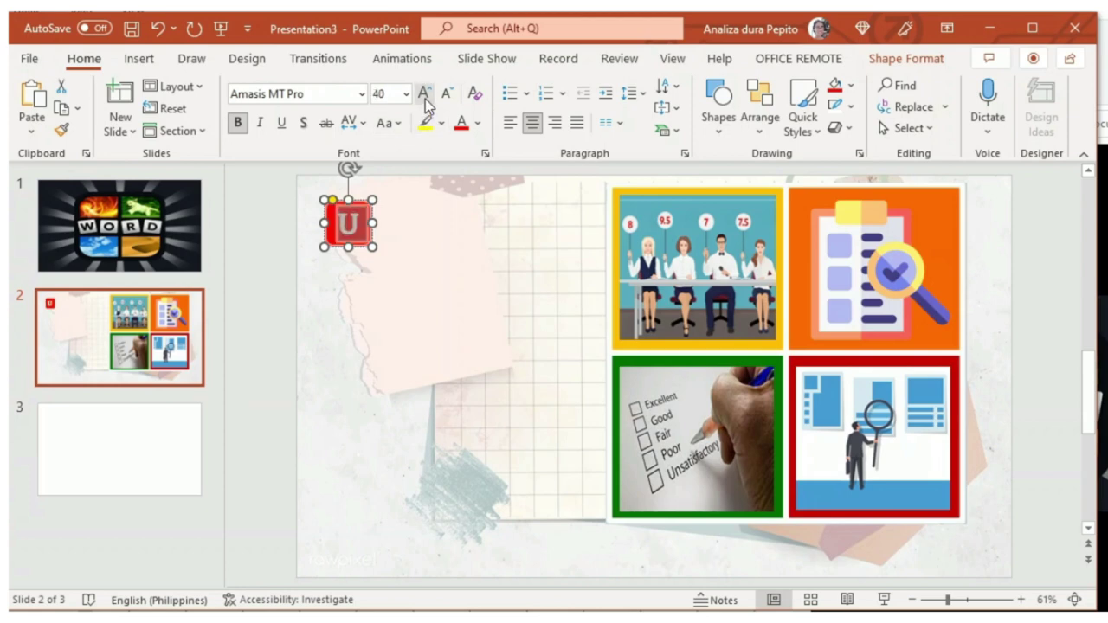
click(425, 97)
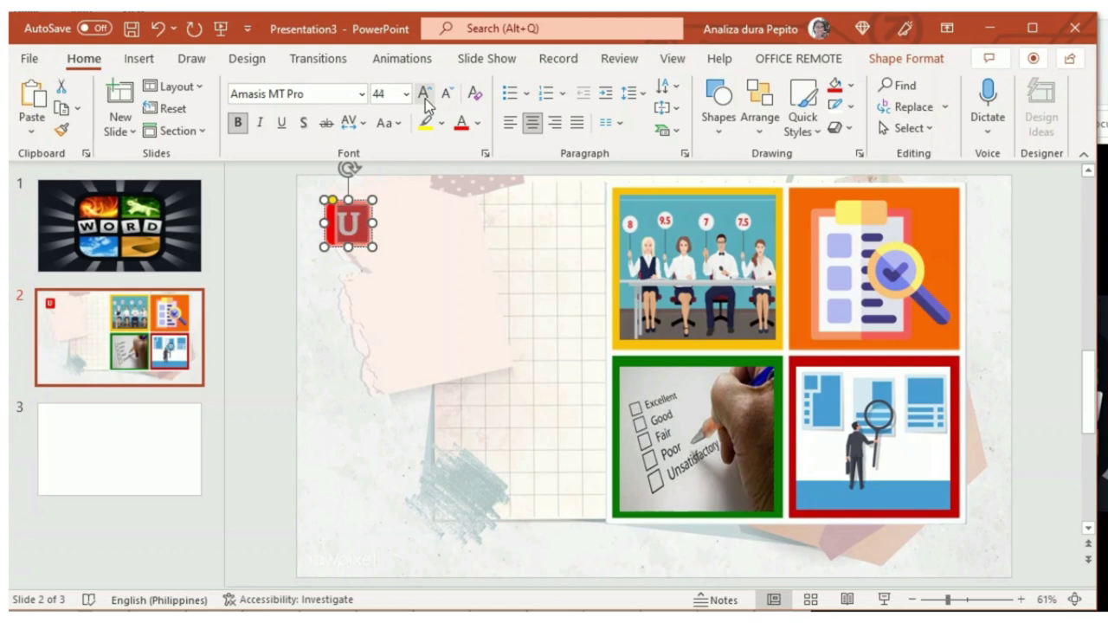
Enlarge the red U tile, undoing an accidental shift of the checklist picture.
right_click(360, 203)
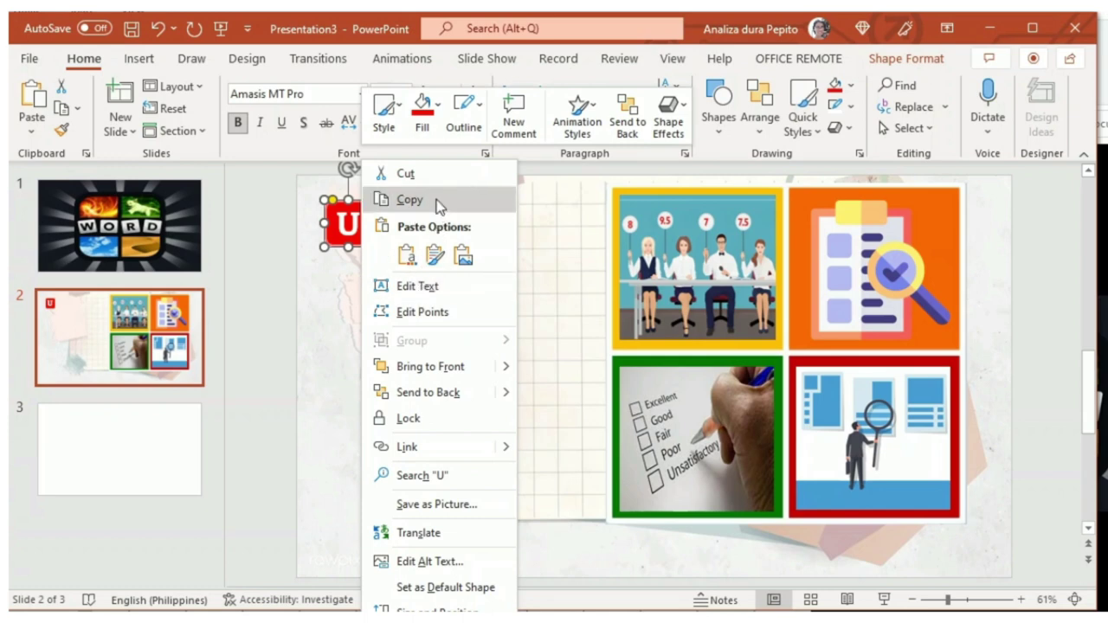
click(261, 231)
drag(372, 249, 391, 259)
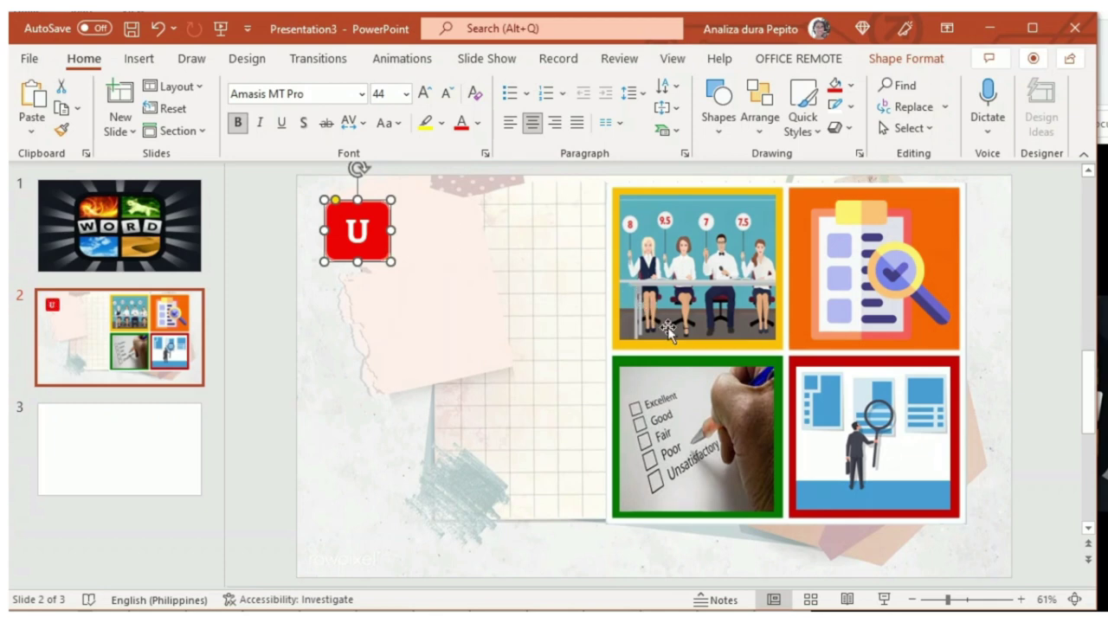
click(668, 393)
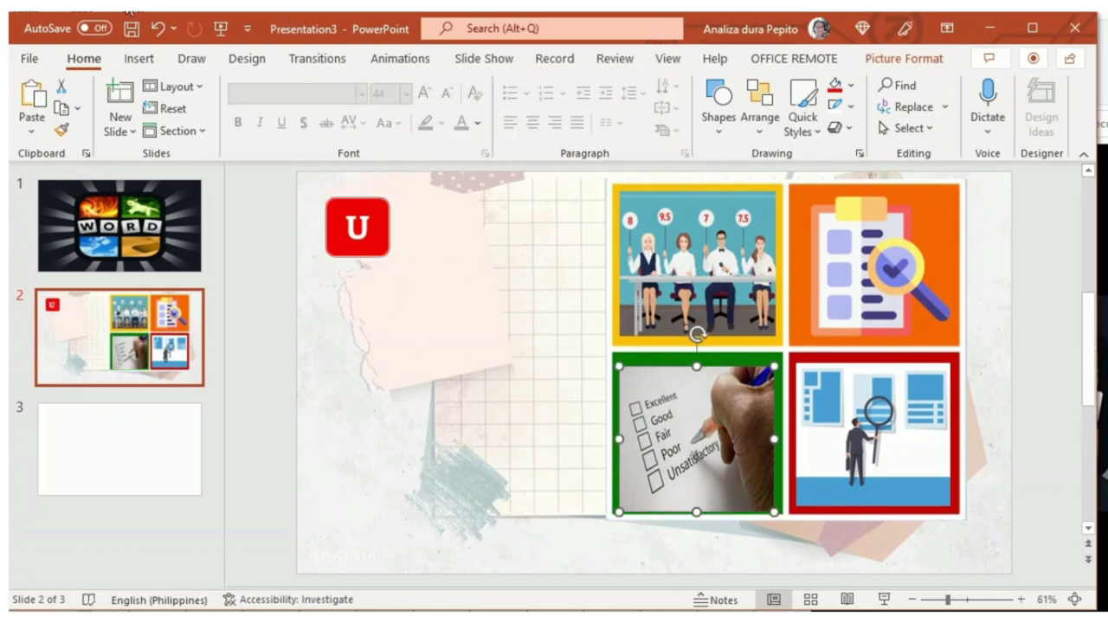
click(157, 32)
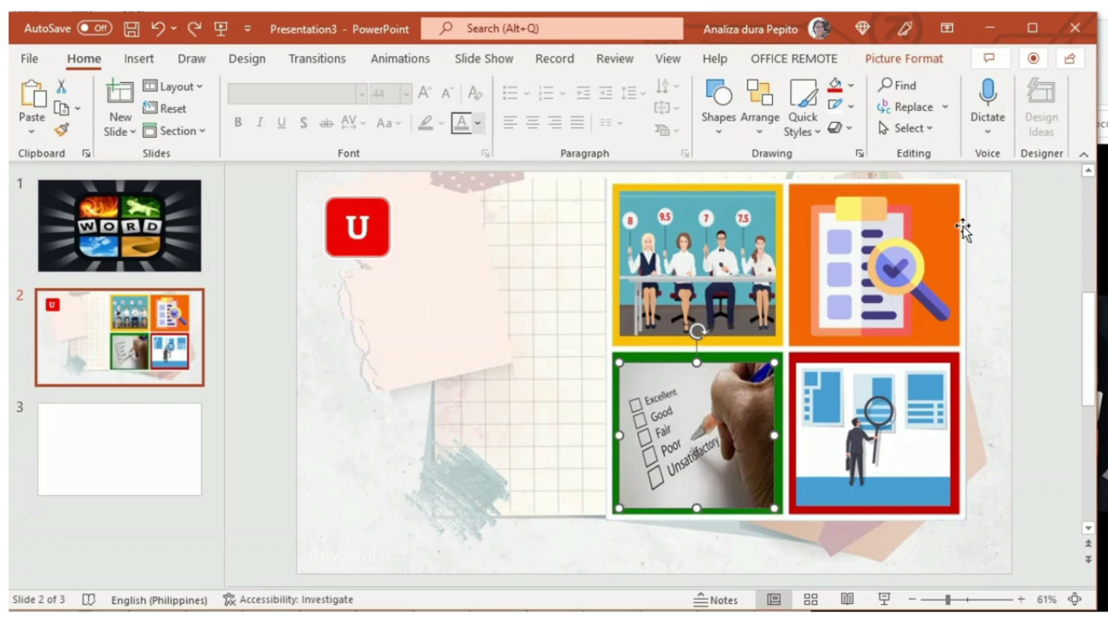
click(364, 241)
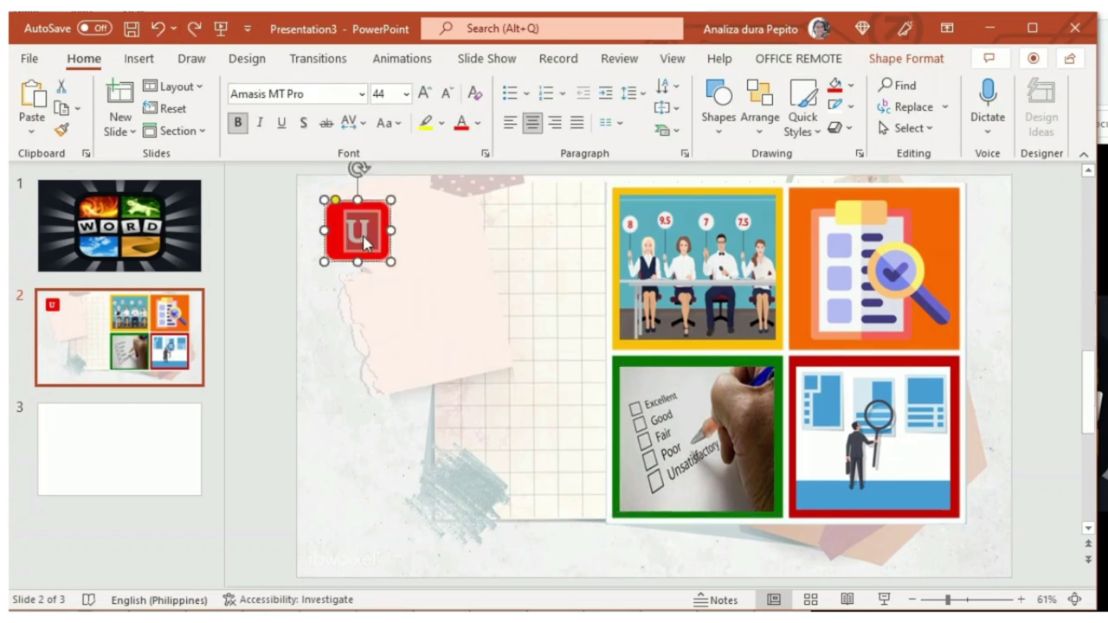
Increase the U letter's font size step by step to 66 pt.
click(424, 94)
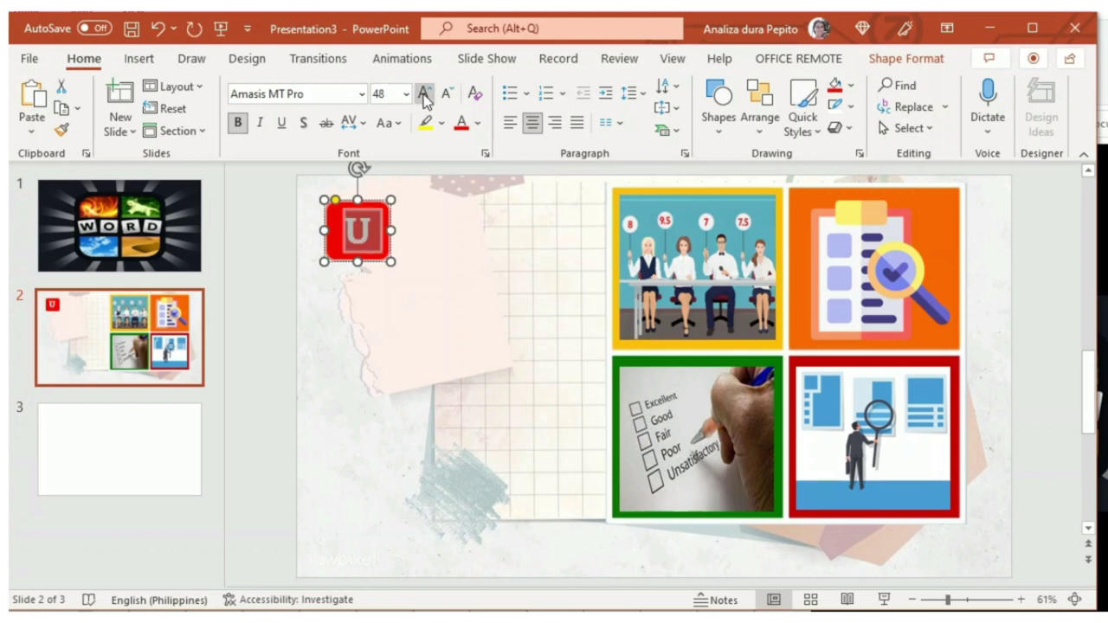
click(424, 95)
click(423, 94)
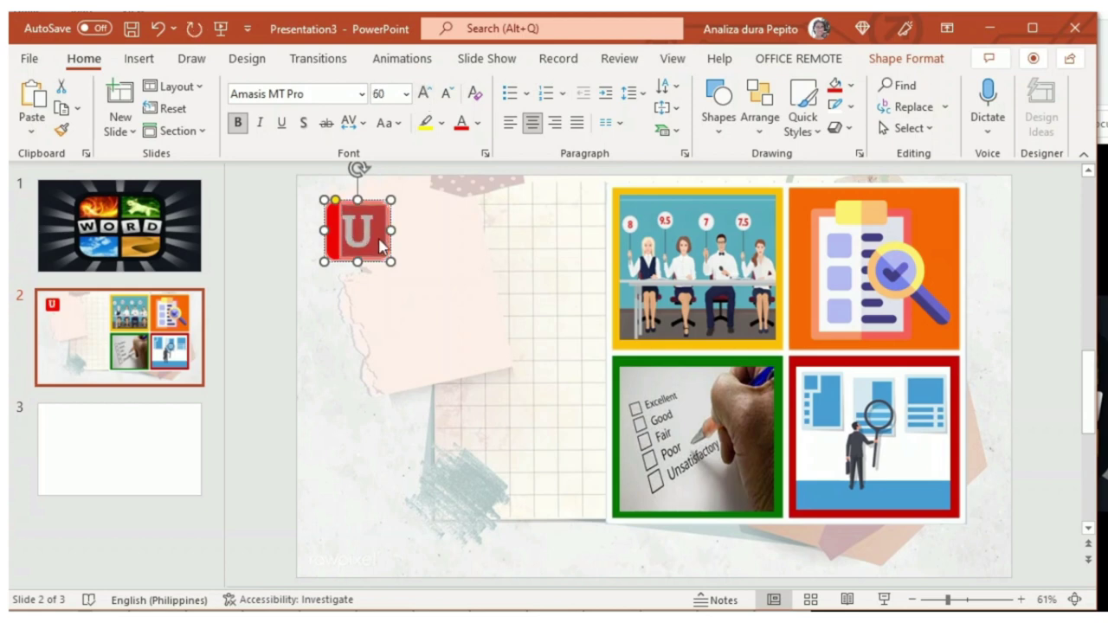
click(424, 89)
click(253, 228)
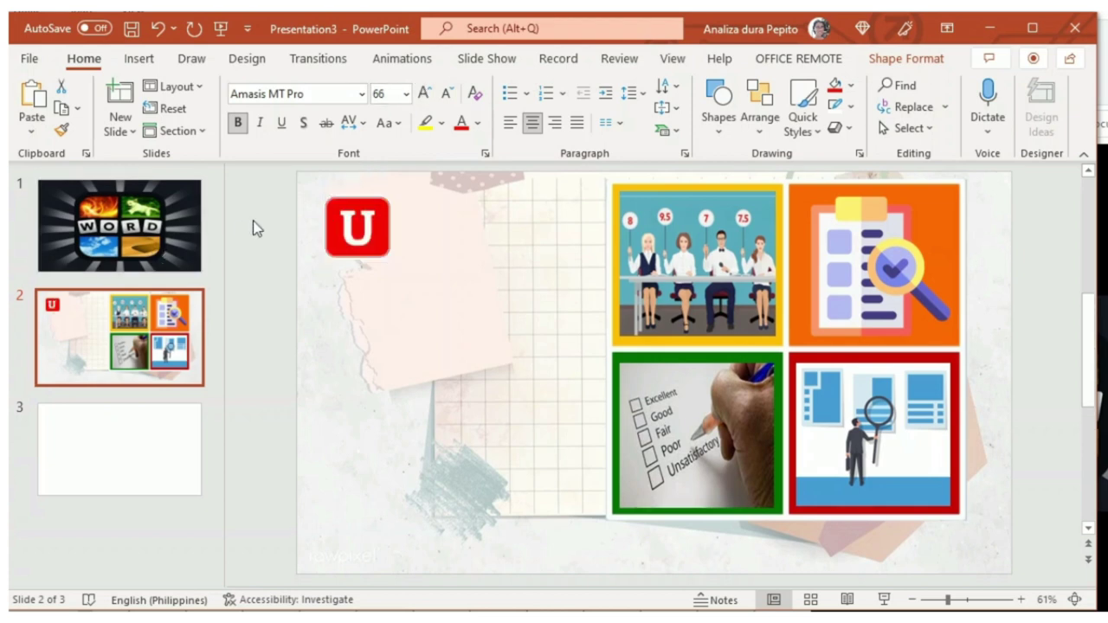
Copy the red U tile to the clipboard.
click(370, 198)
right_click(372, 165)
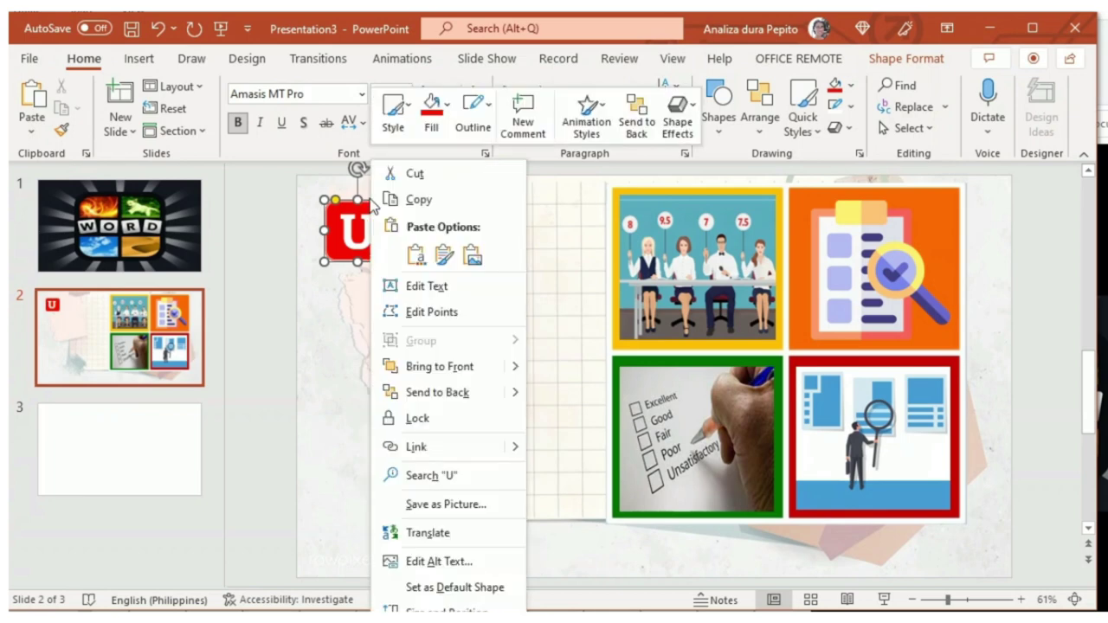
click(430, 212)
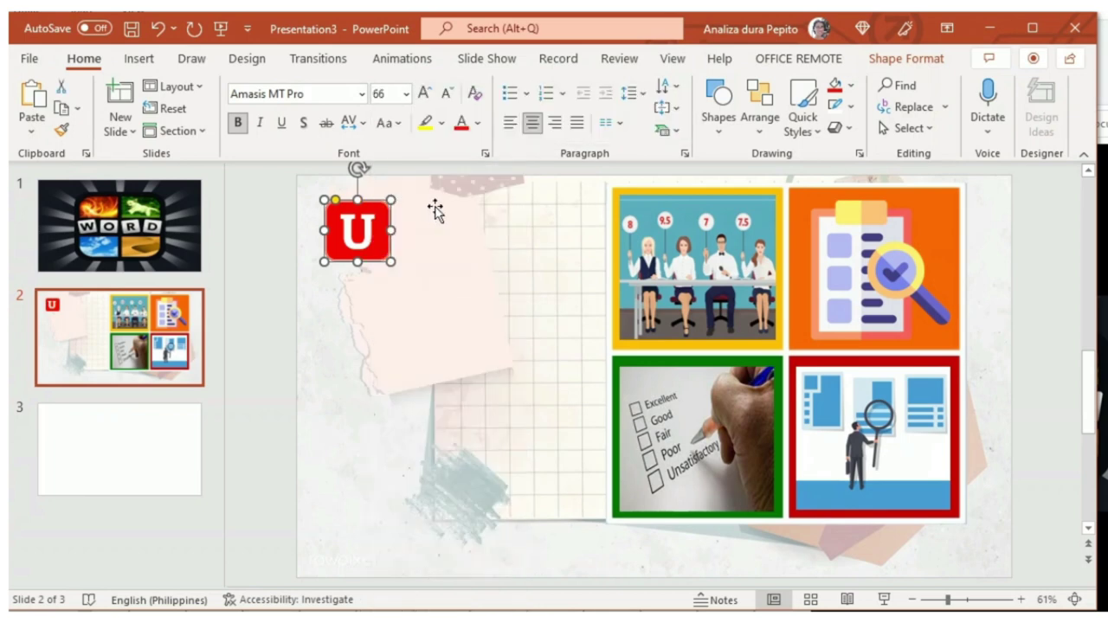
click(1032, 264)
Paste a copy of the U tile beside it and change its letter to E.
key(ctrl+v)
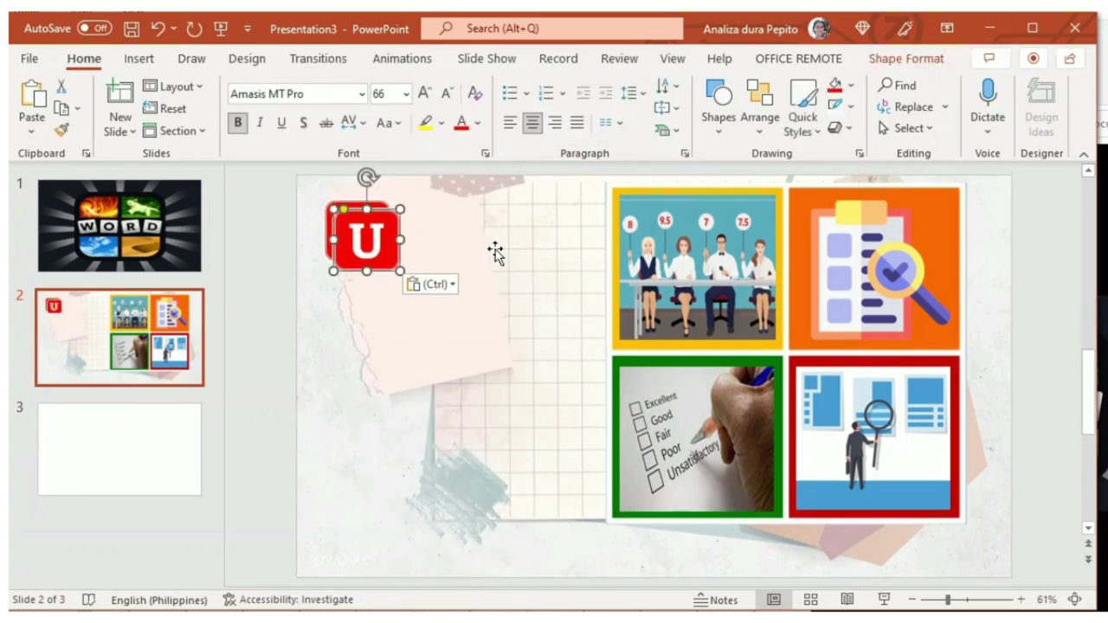
drag(387, 213, 457, 201)
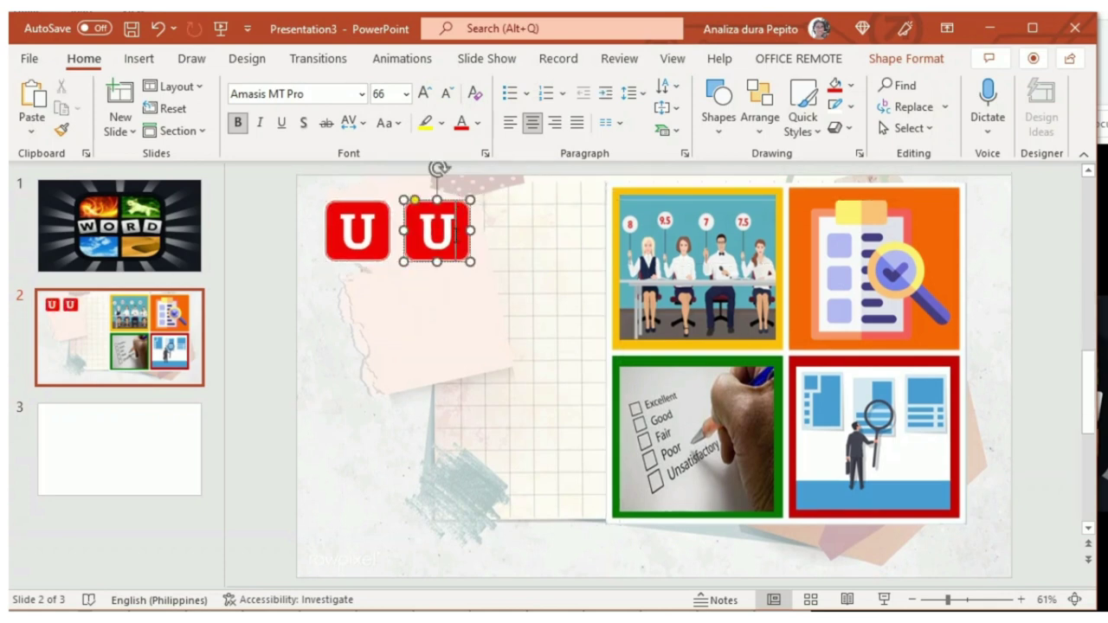
click(457, 234)
key(BackSpace)
text(e)
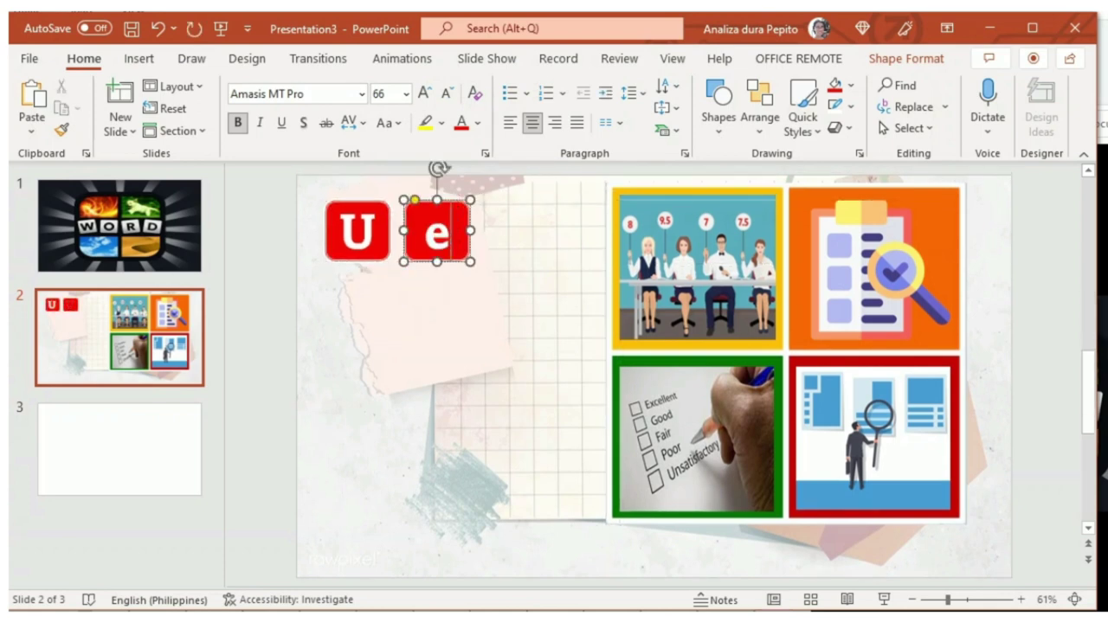
key(BackSpace)
text(E)
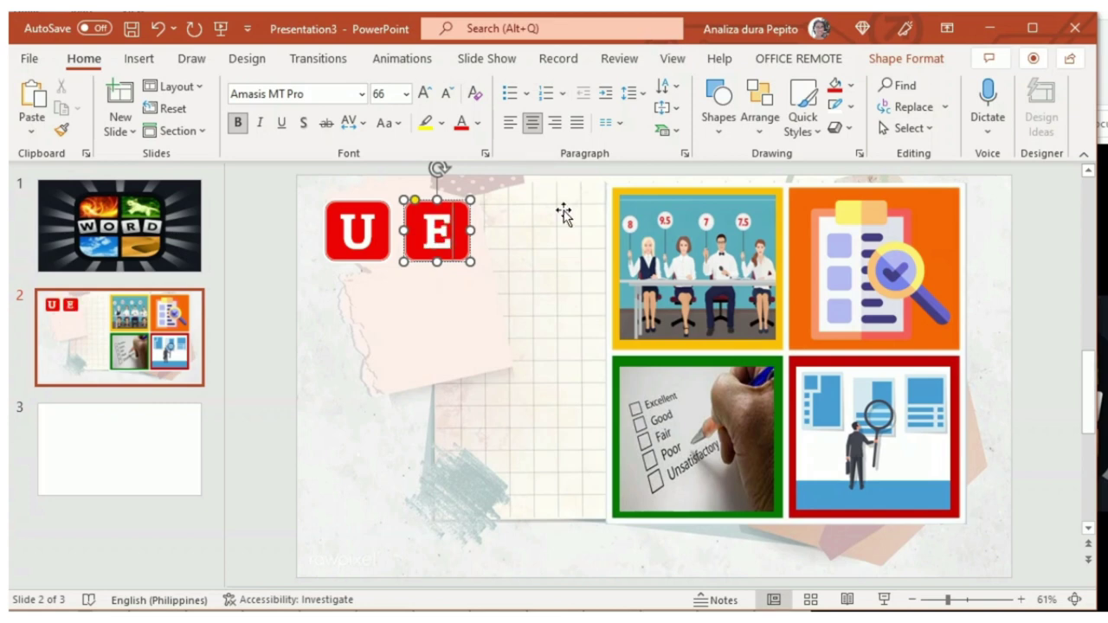
Paste another copy next to the E tile and change its letter to A.
key(ctrl+v)
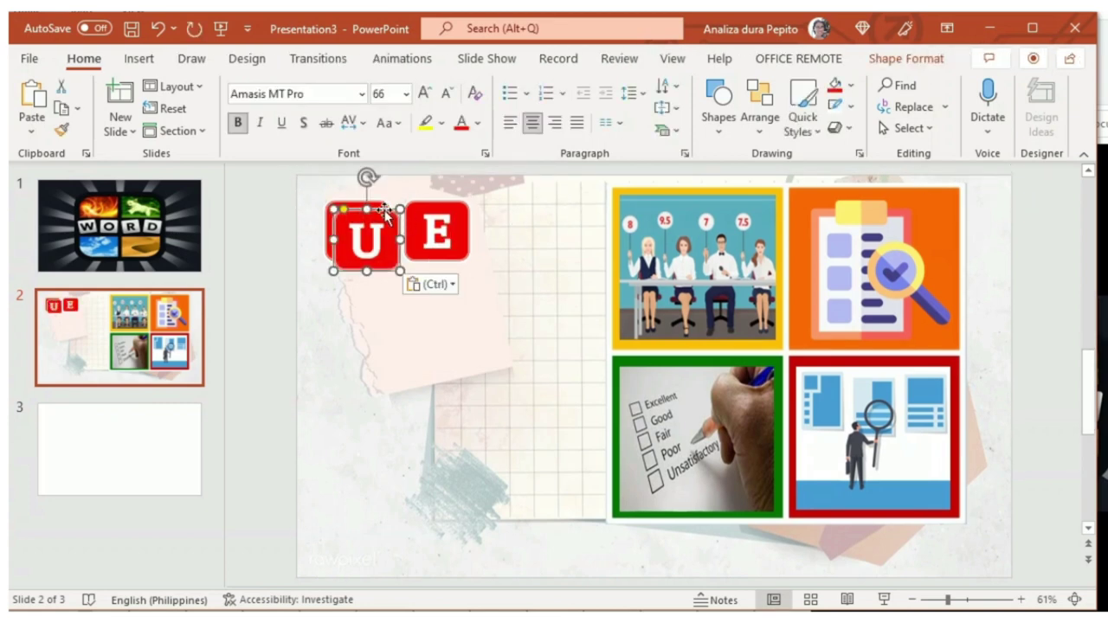
drag(385, 212, 549, 205)
click(536, 230)
key(BackSpace)
text(A)
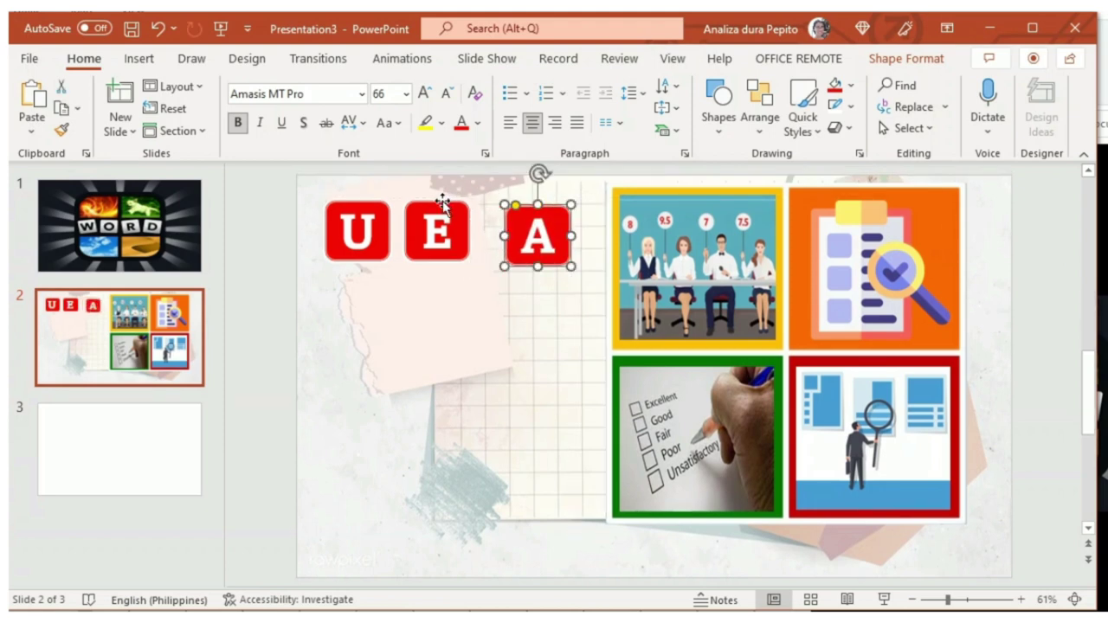
Shift the E and A tiles right so the top row is evenly spaced.
click(443, 204)
drag(443, 204, 461, 197)
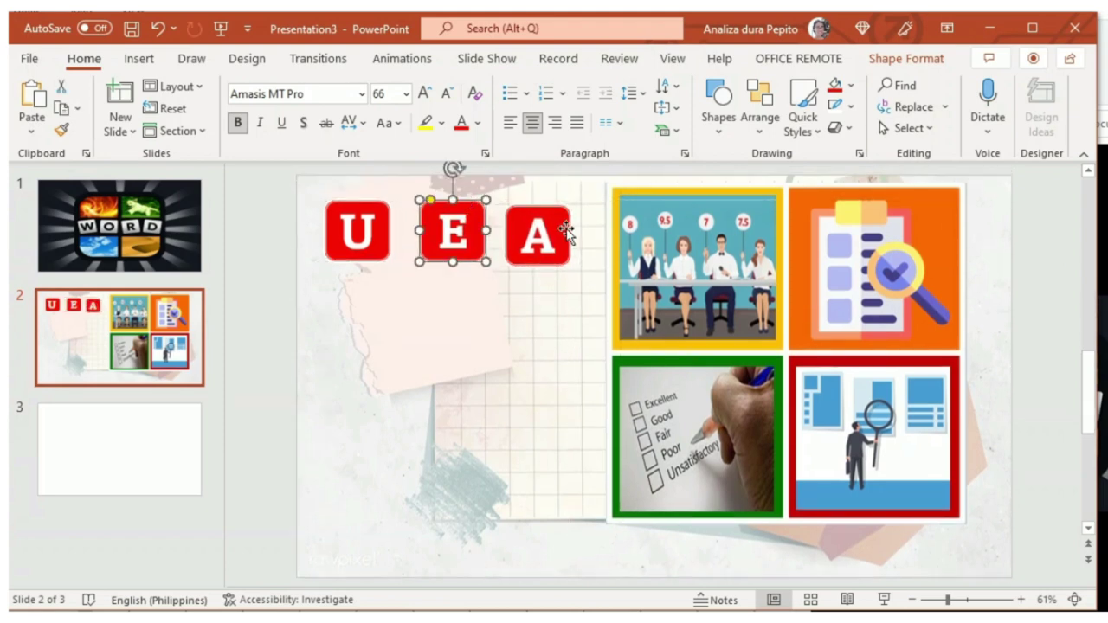
click(566, 230)
drag(563, 206, 569, 199)
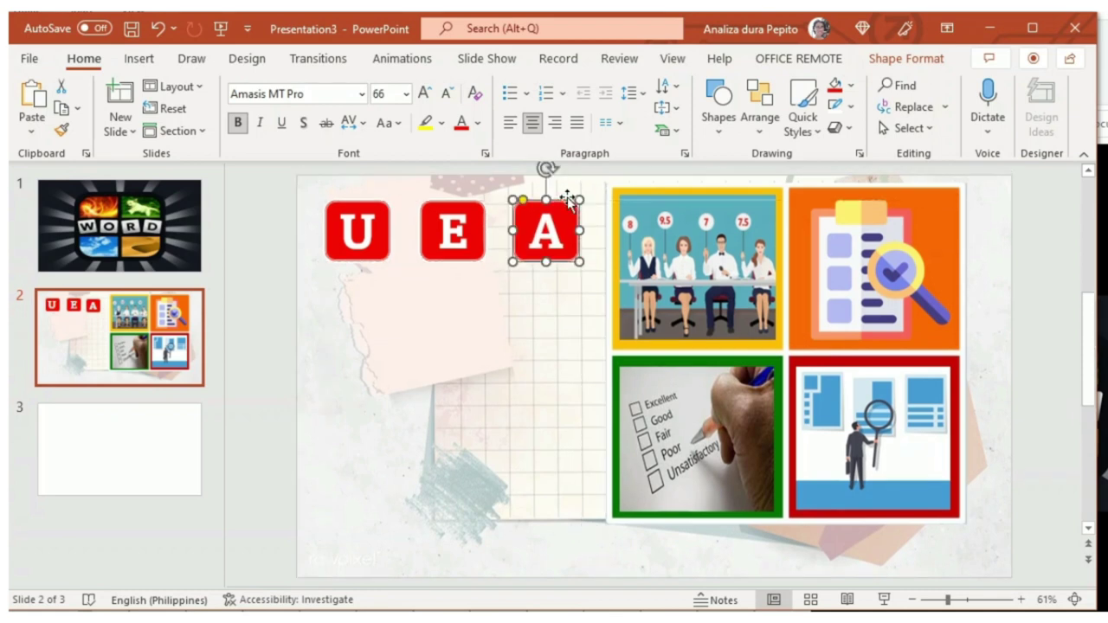
scroll(569, 200, down, 1)
click(1040, 202)
Build a second row of tiles lettered G, R and L beneath U, E and A.
key(ctrl+v)
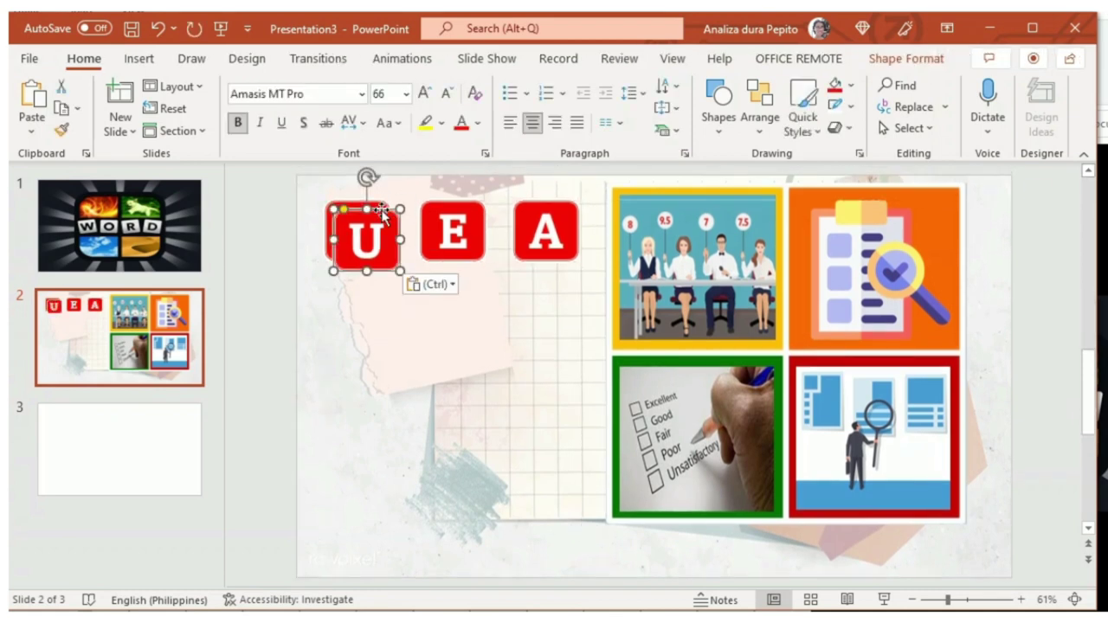
drag(379, 221, 377, 277)
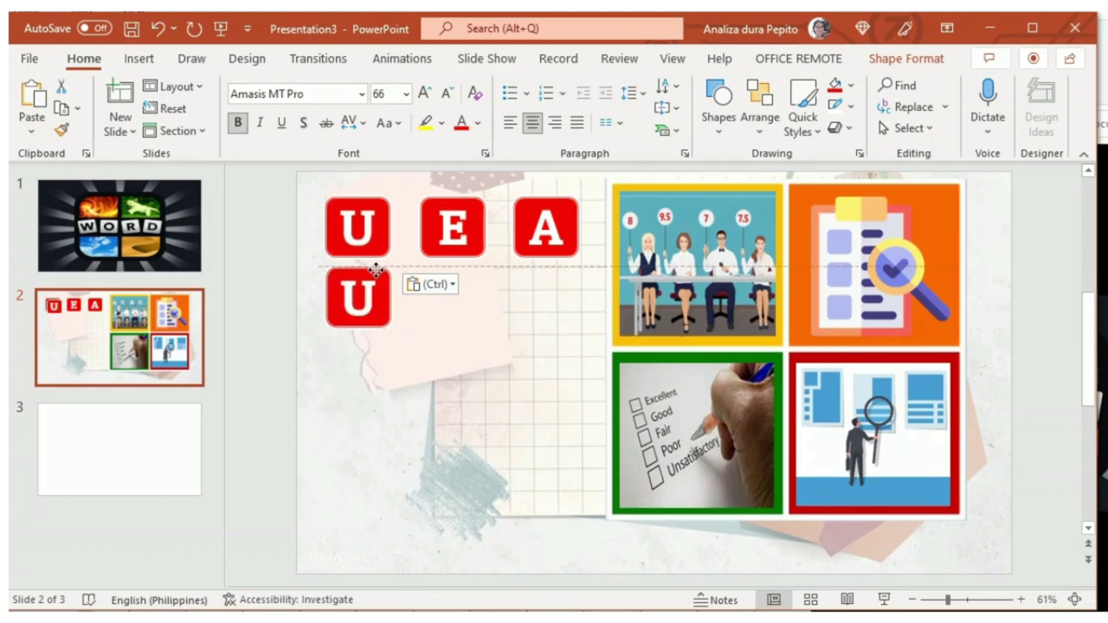
key(Delete)
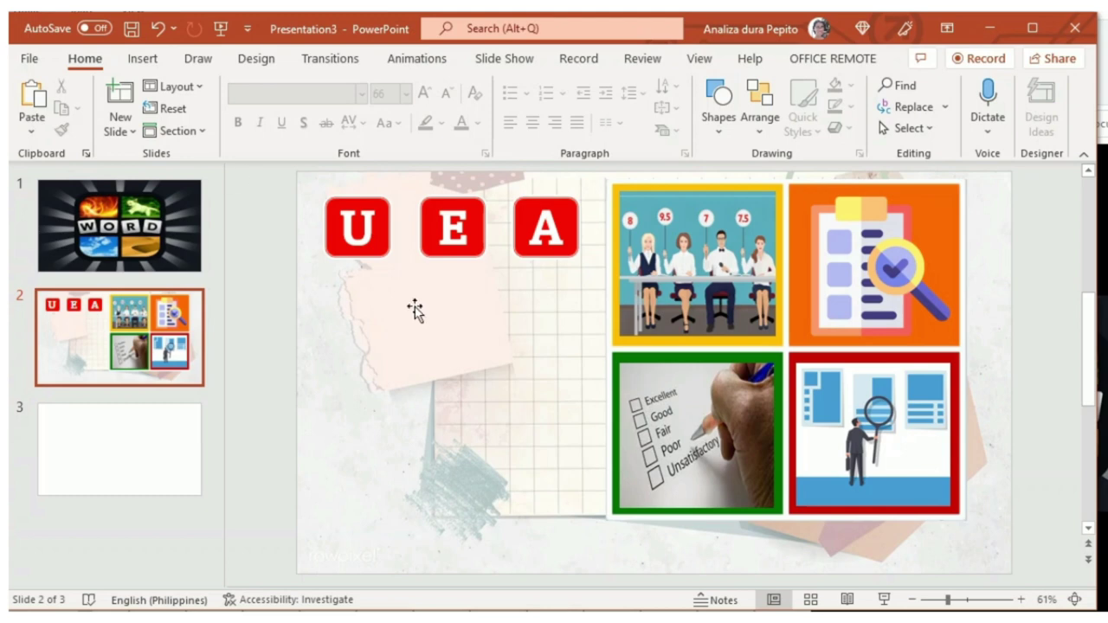
click(157, 29)
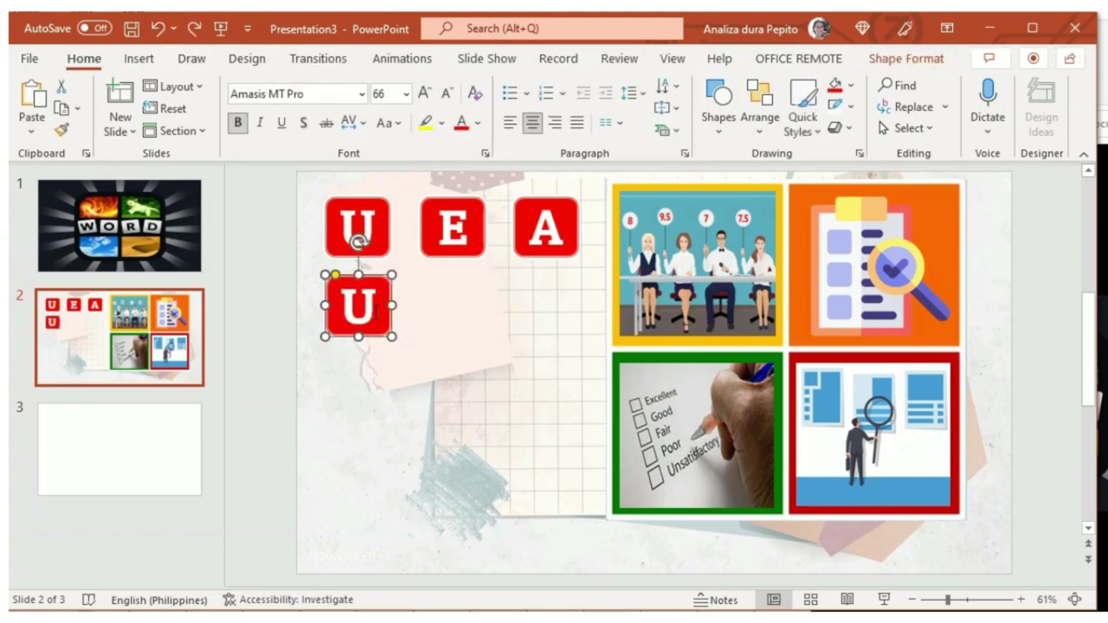
double_click(358, 305)
text(G)
key(ctrl+v)
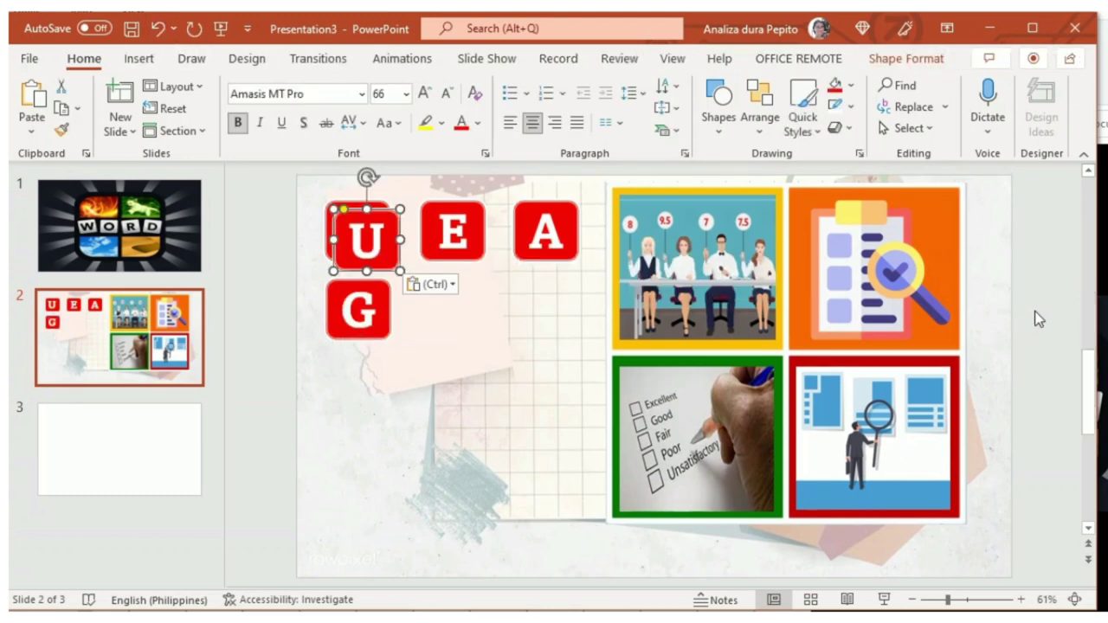
drag(377, 204, 470, 279)
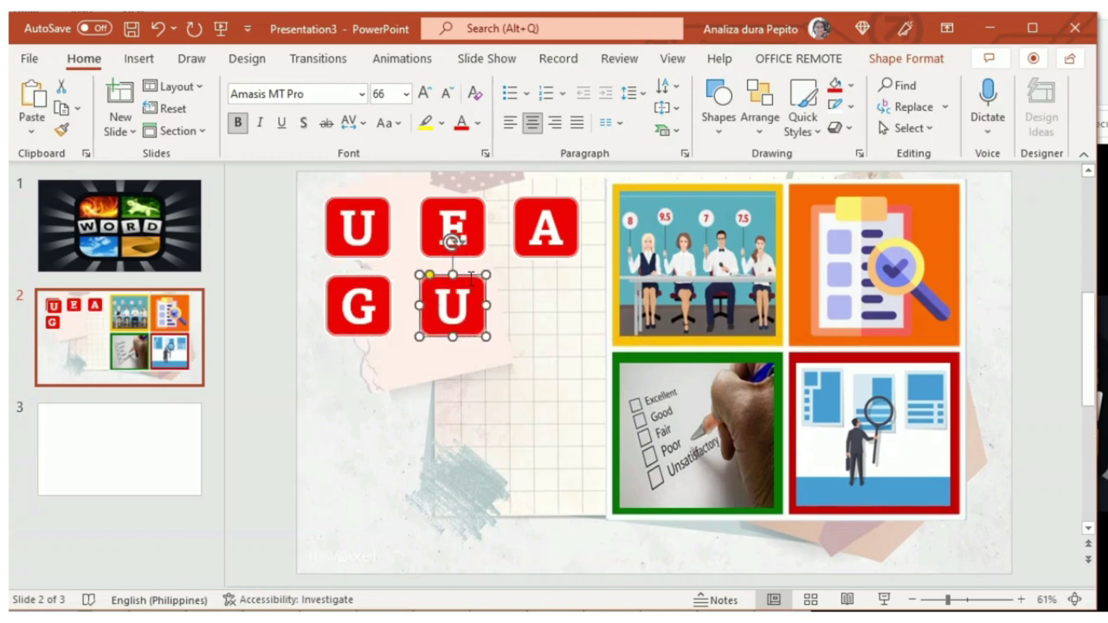
double_click(452, 305)
text(R)
click(1039, 239)
key(ctrl+v)
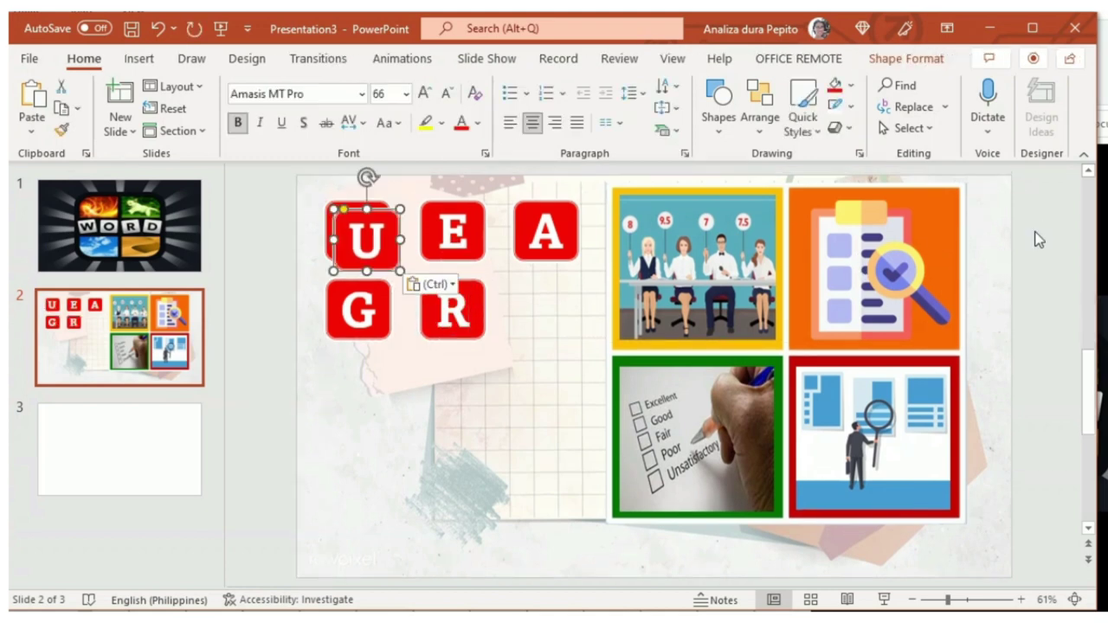
drag(372, 204, 559, 279)
double_click(545, 305)
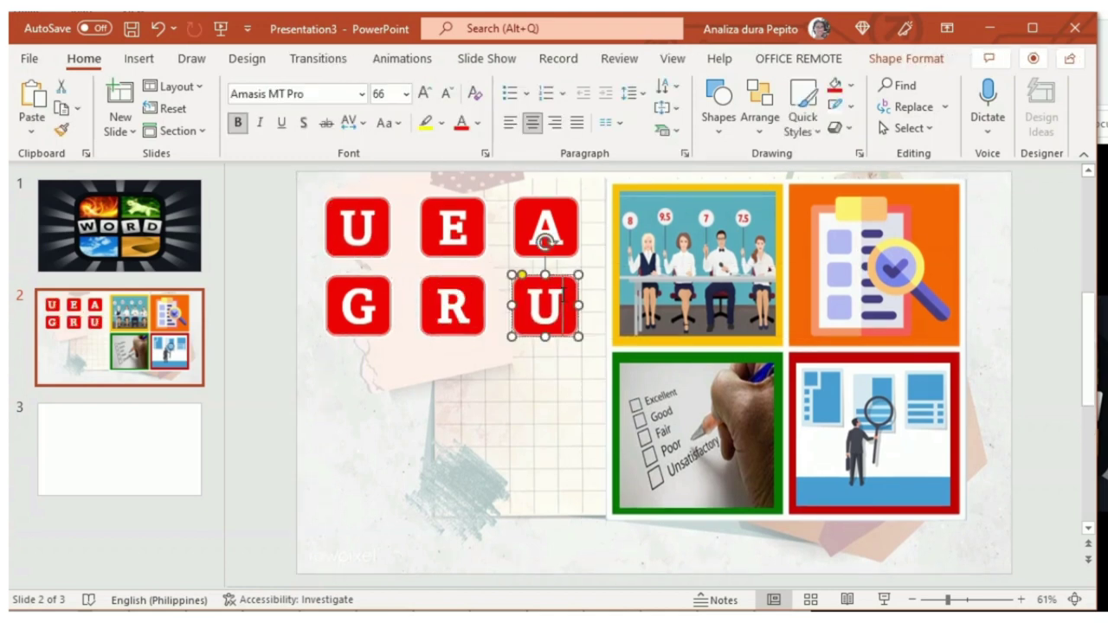
text(L)
click(1046, 296)
Build a third row of tiles lettered V, W and D beneath G, R and L.
key(ctrl+v)
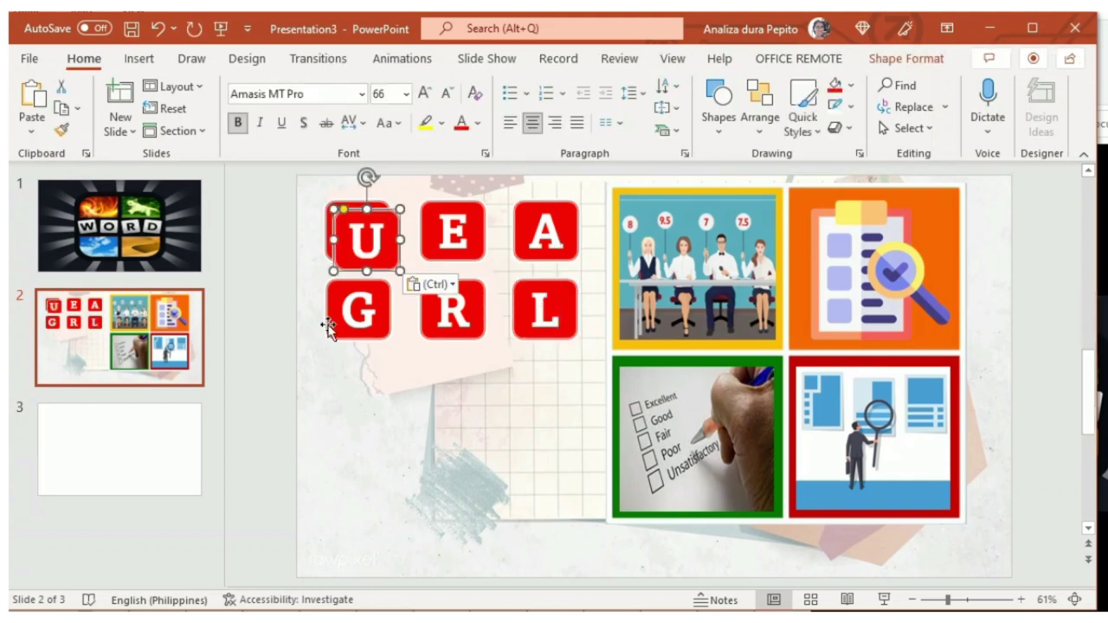
drag(383, 226, 375, 374)
text(V)
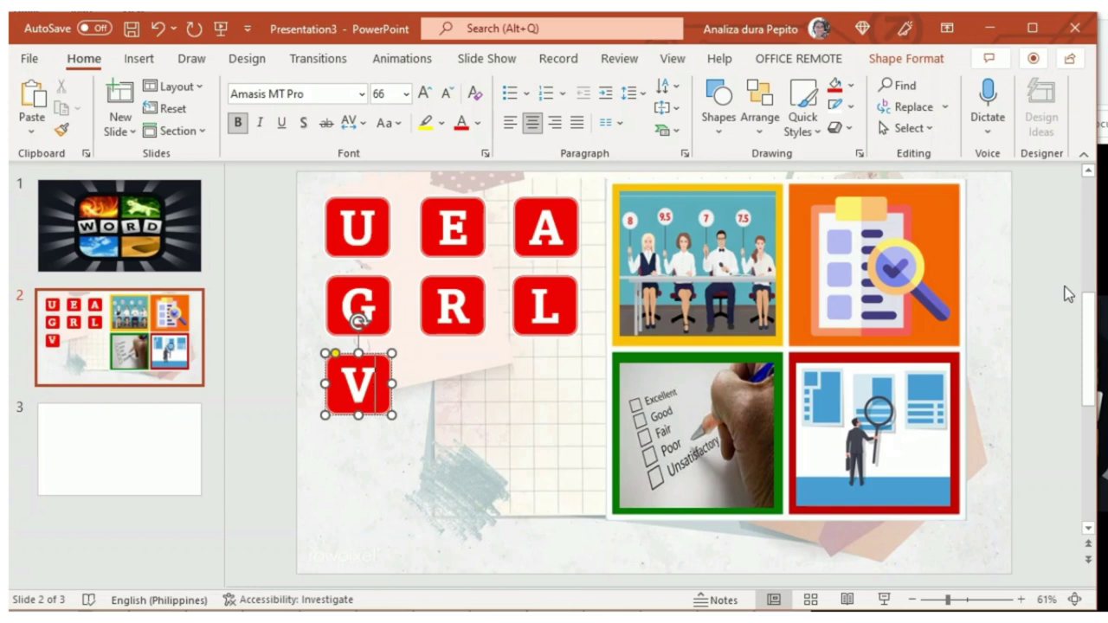
click(1057, 287)
key(ctrl+v)
drag(390, 215, 479, 359)
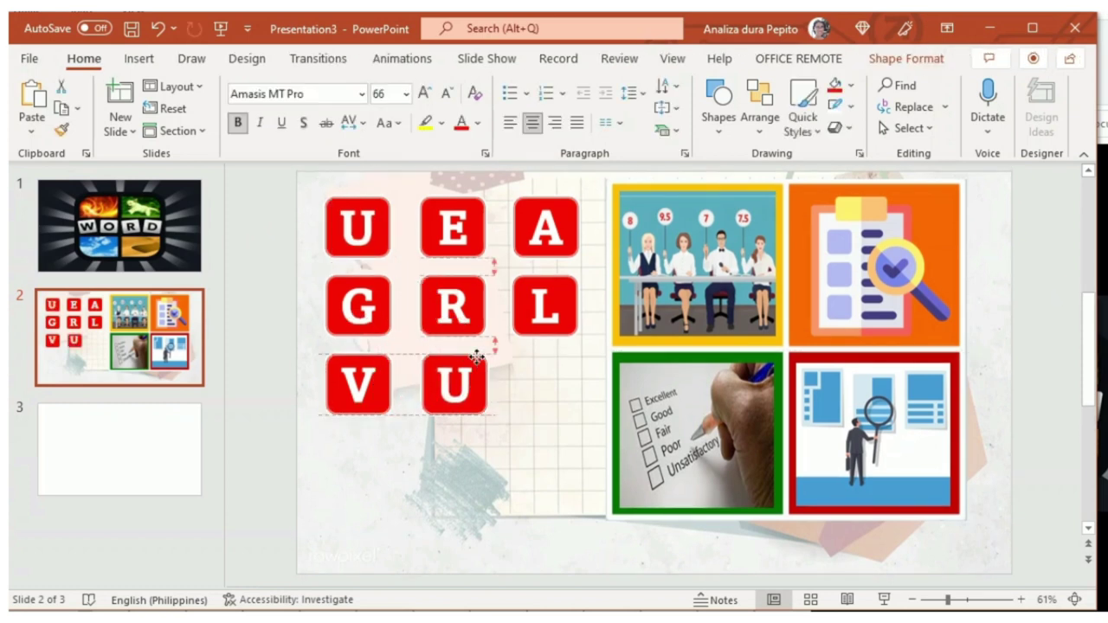
text(W)
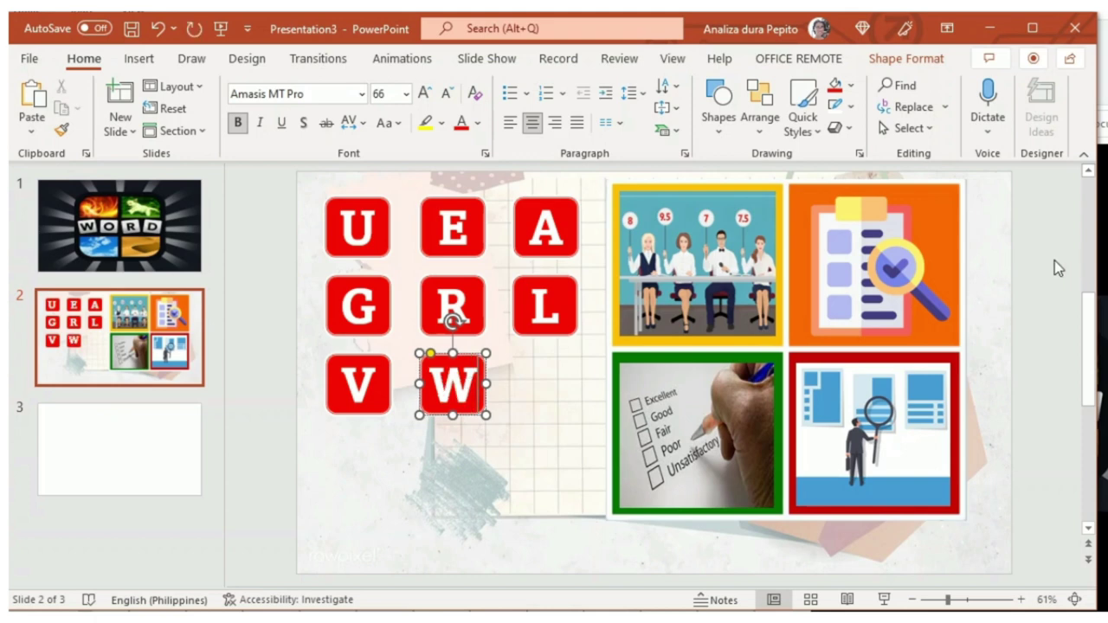
click(1054, 261)
key(ctrl+v)
drag(384, 211, 564, 374)
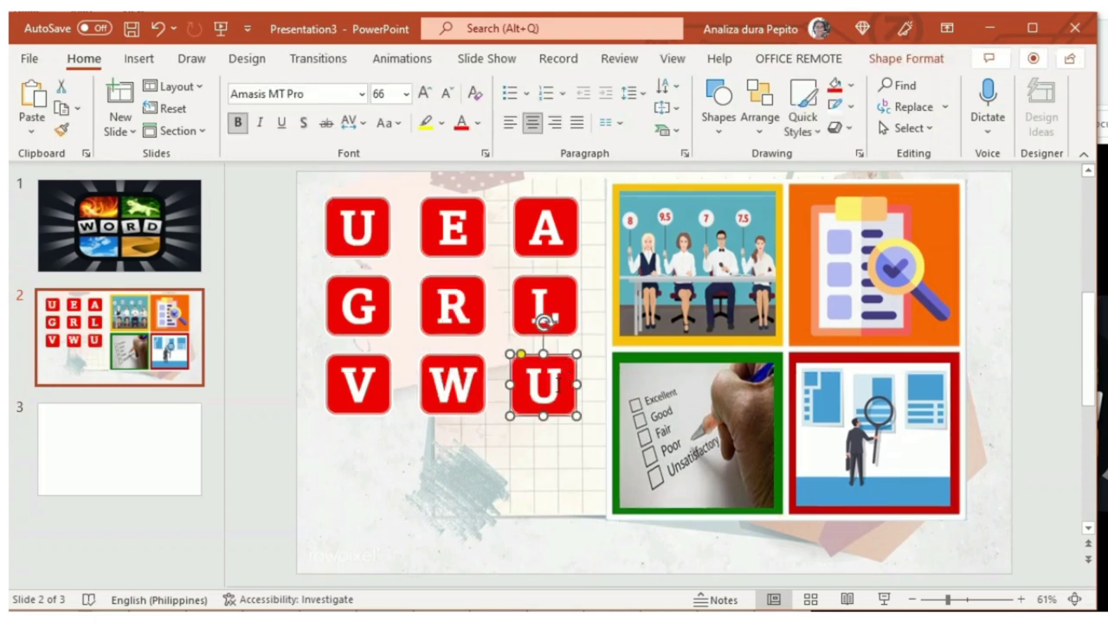
text(L)
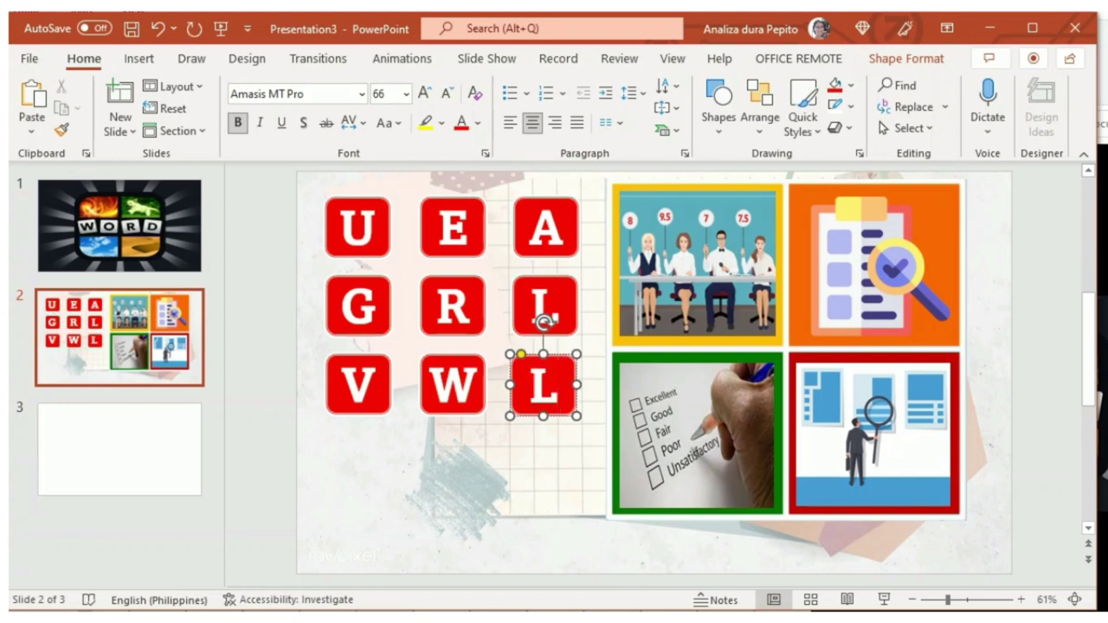
key(BackSpace)
text(D)
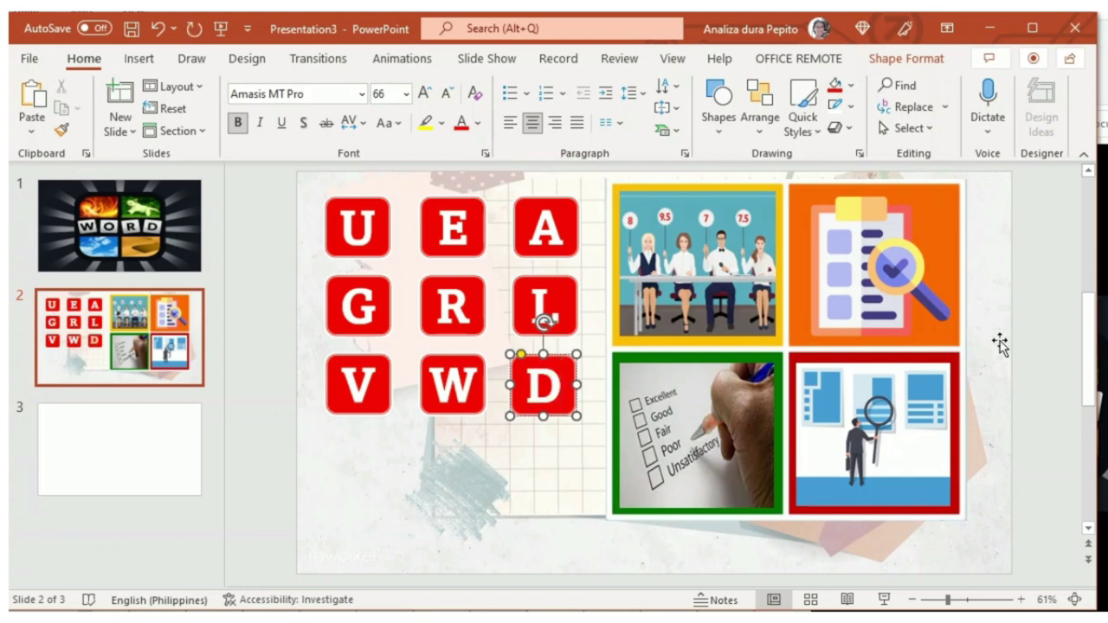
click(1053, 251)
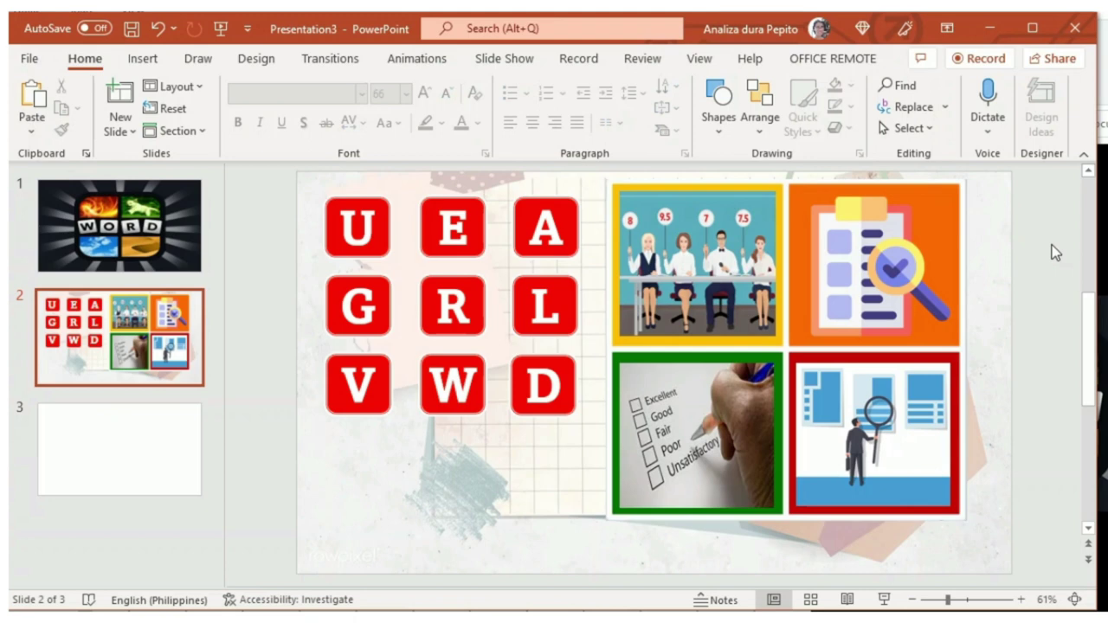
Place three tile copies beneath V, W and D, lettering the first one T.
key(ctrl+v)
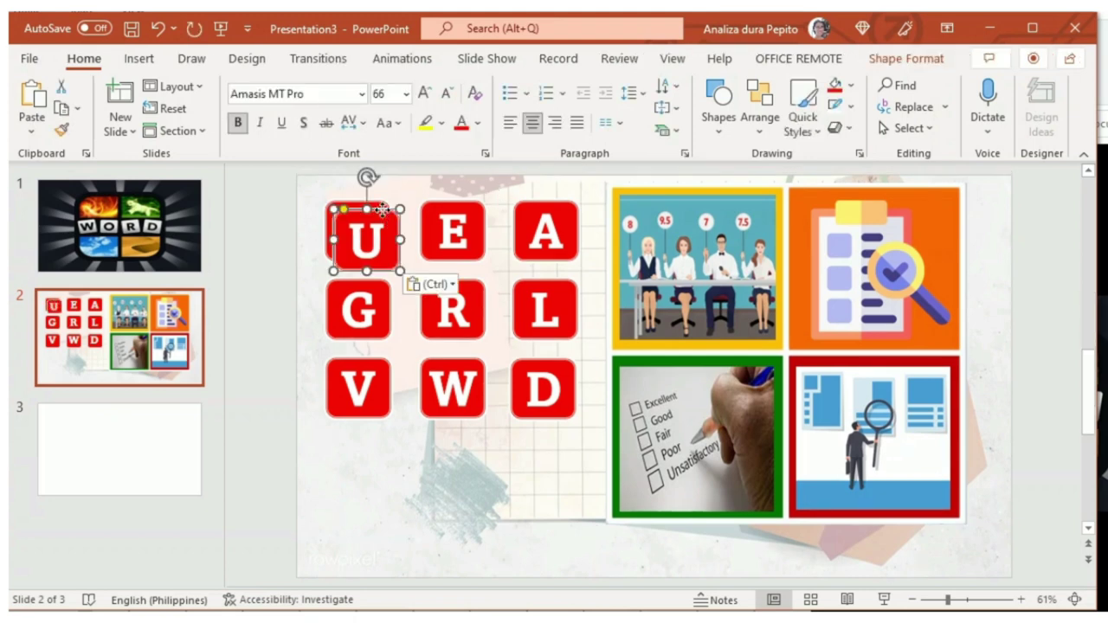
drag(382, 210, 384, 428)
text(T)
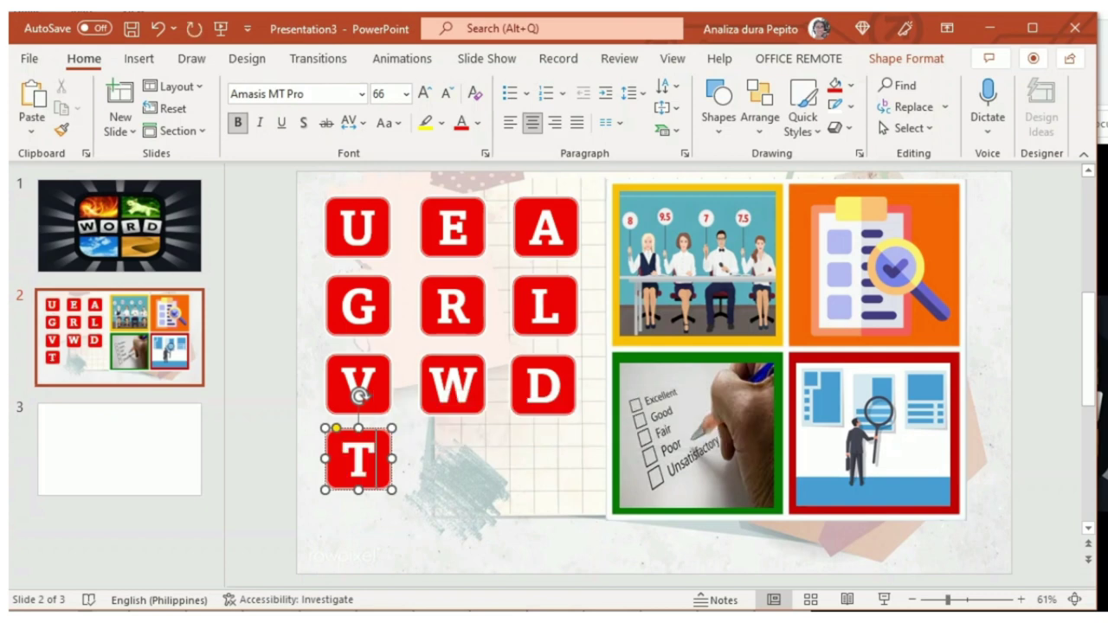
click(1028, 290)
key(ctrl+v)
drag(387, 211, 477, 433)
click(967, 297)
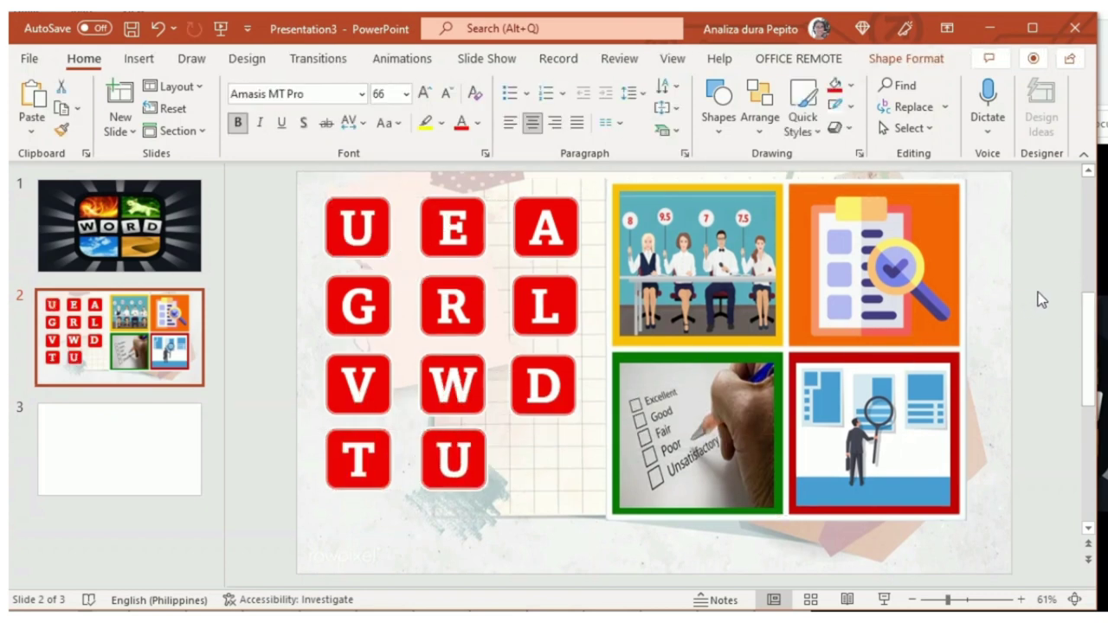
key(ctrl+v)
drag(404, 238, 562, 432)
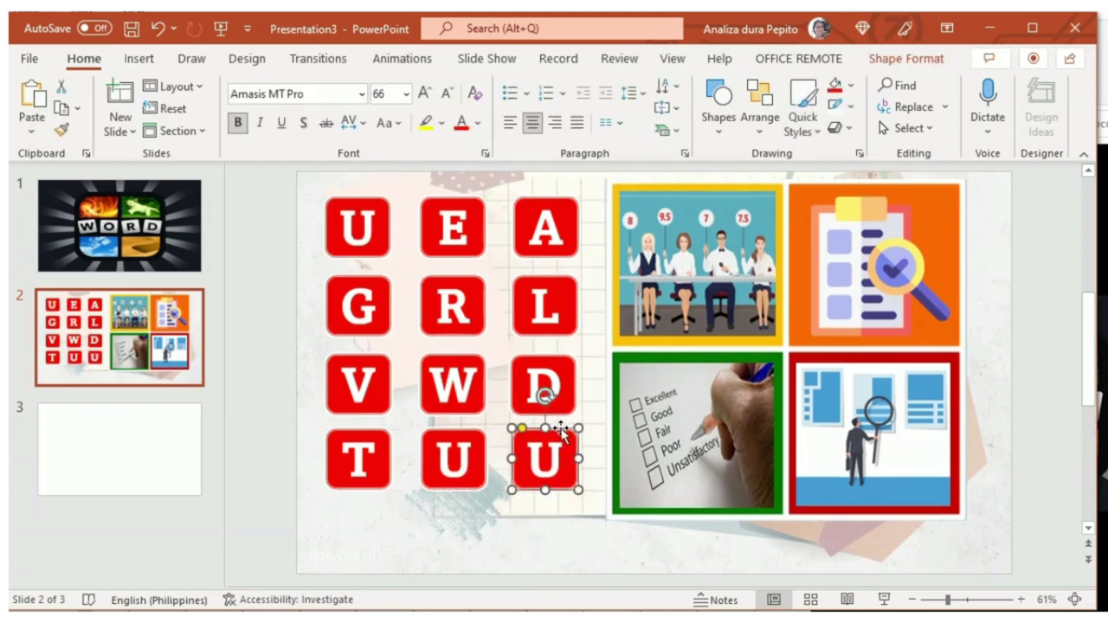
Change the other two new tiles' letters to E and A.
click(455, 467)
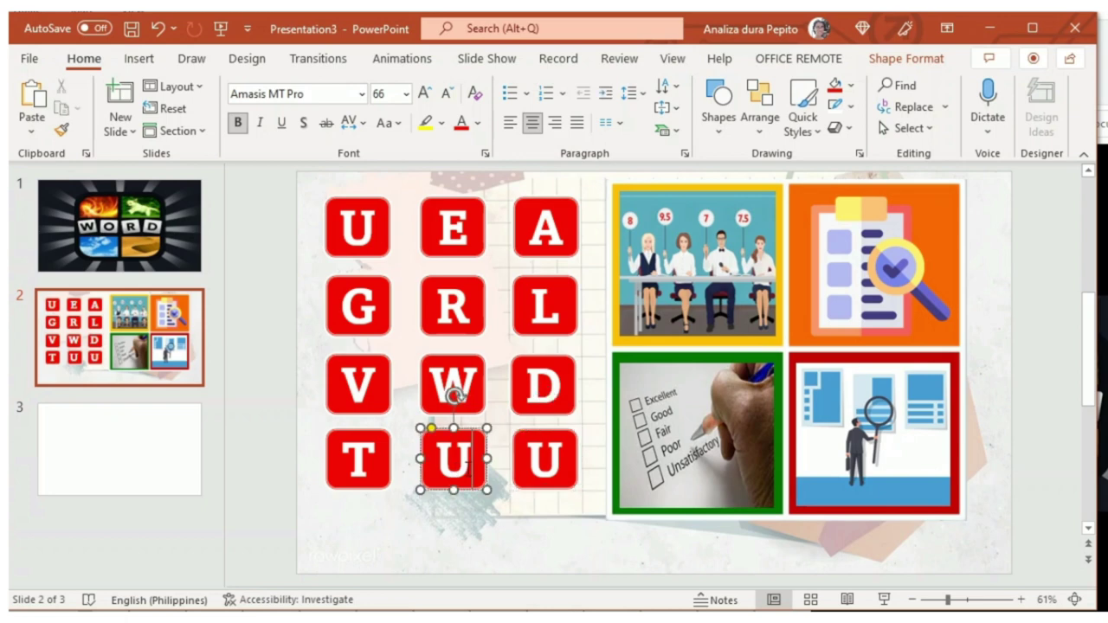
double_click(456, 468)
text(E)
click(558, 461)
double_click(560, 462)
text(A)
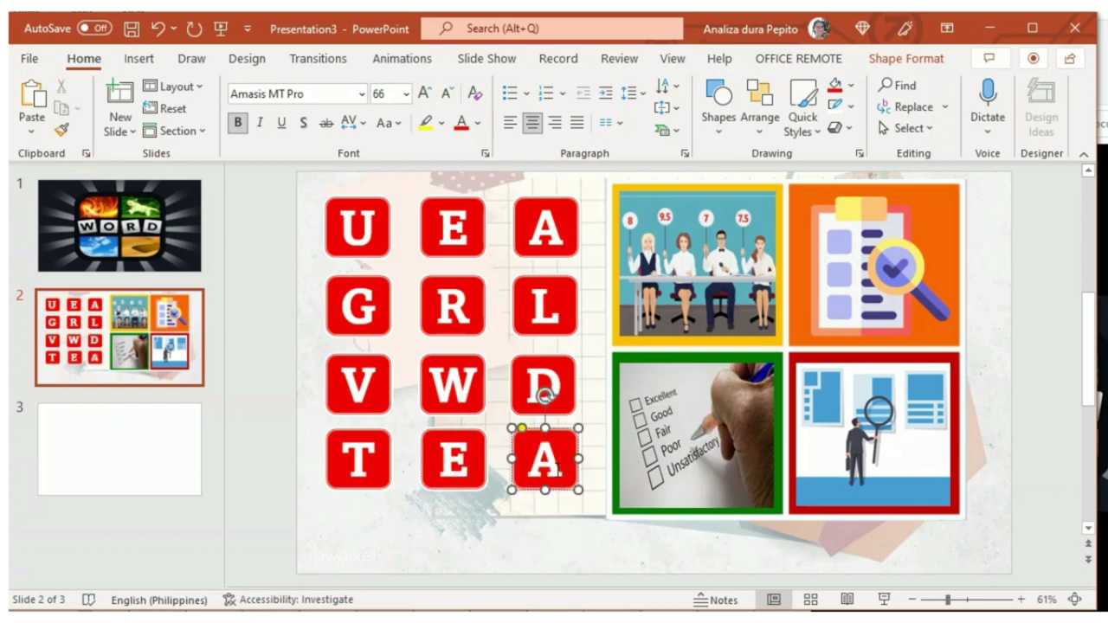
click(1055, 277)
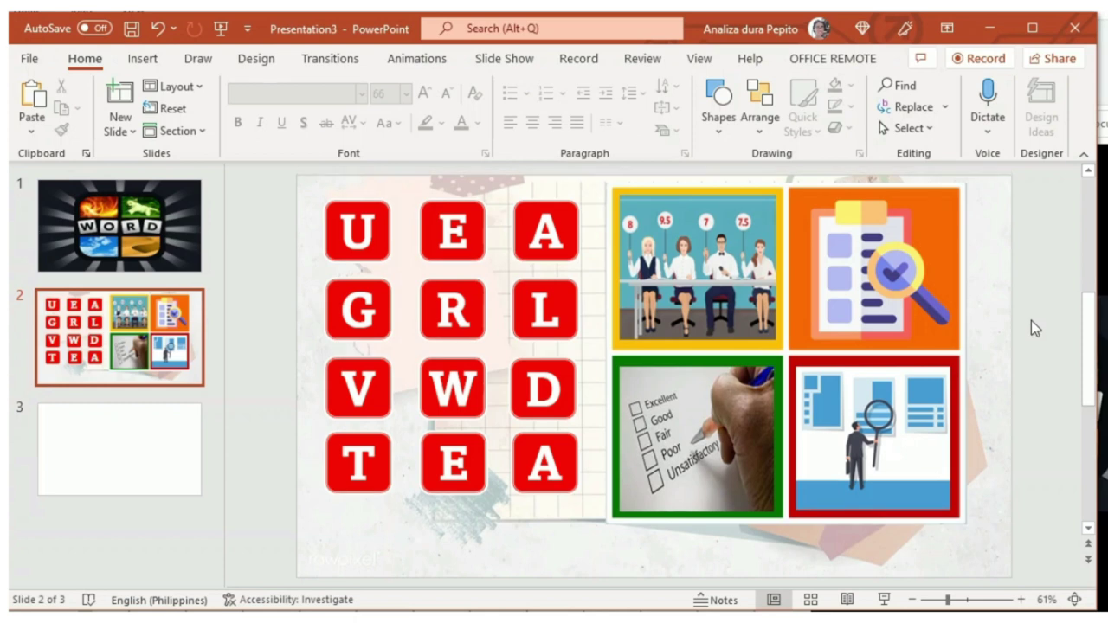
key(ctrl+v)
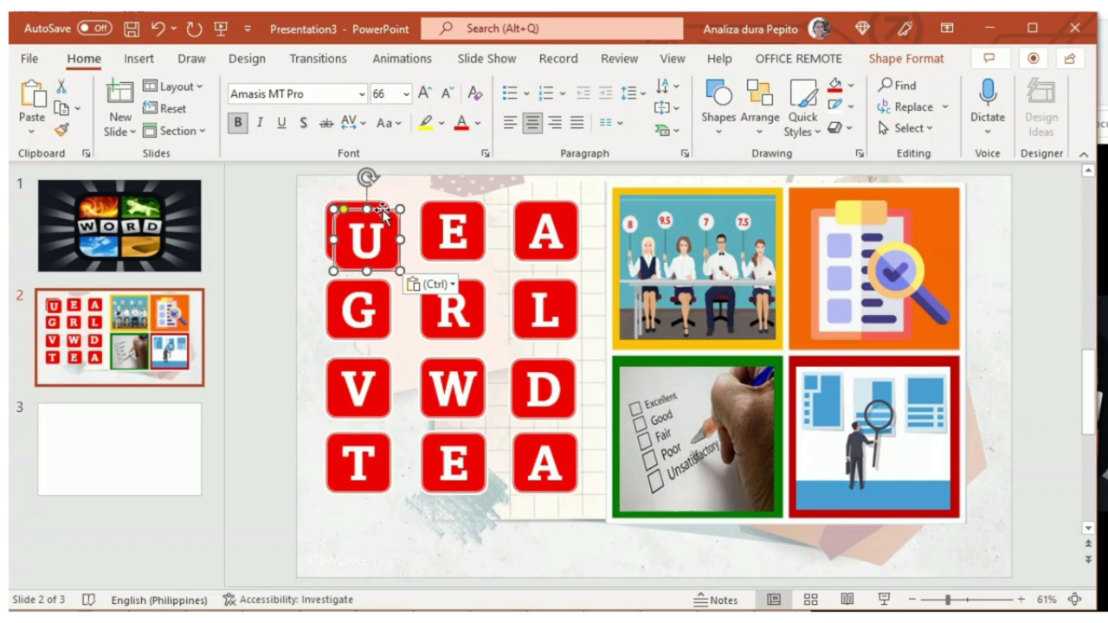
Blank out a pasted tile's letter, shrink it, and move it beneath the checklist picture.
drag(383, 214, 448, 499)
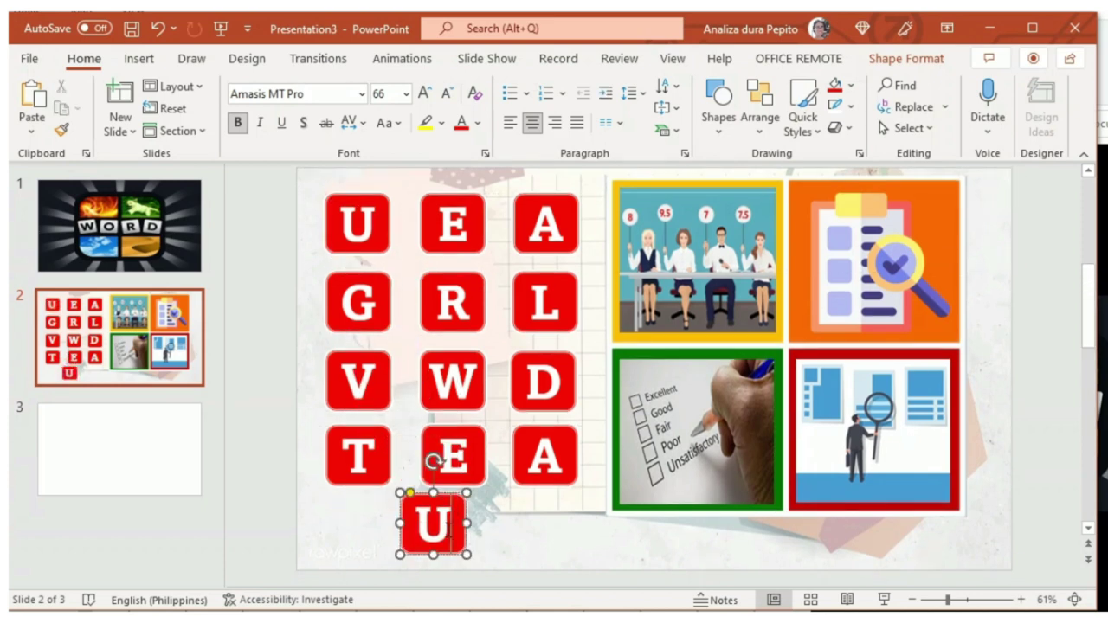
click(450, 530)
key(BackSpace)
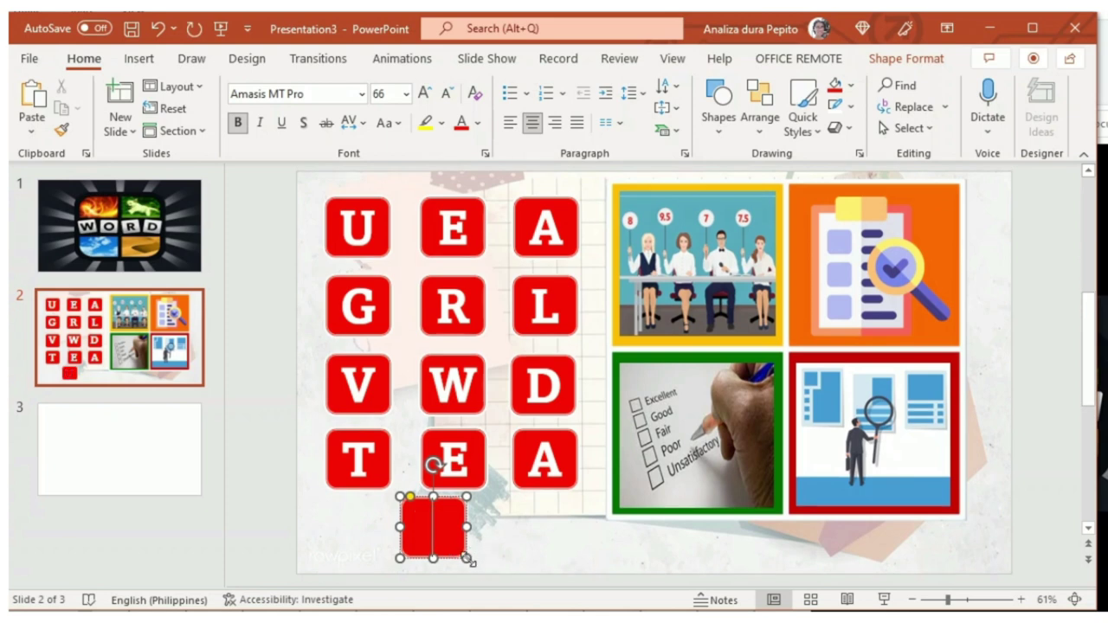
drag(468, 561, 449, 540)
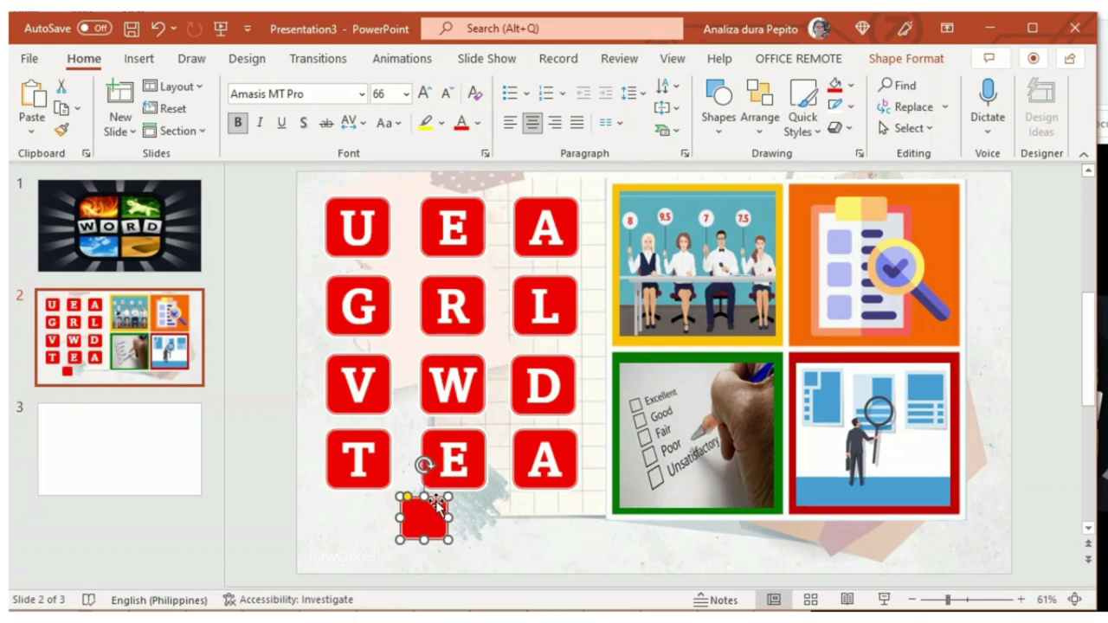
drag(435, 500, 641, 534)
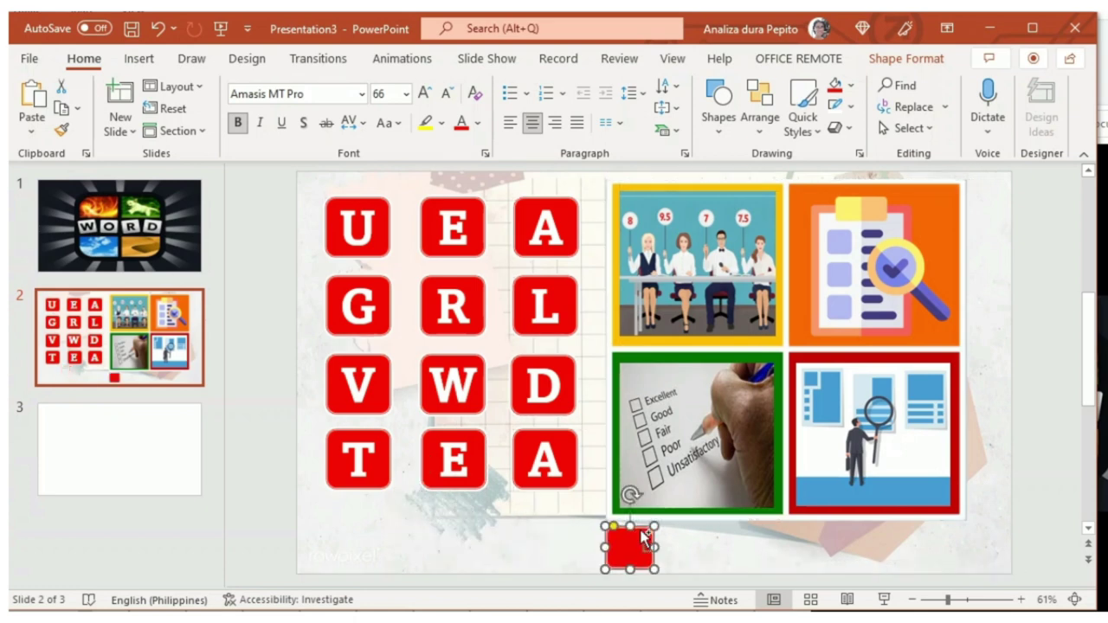
Paste seven more red squares and place them in a row beneath the pictures.
click(1053, 330)
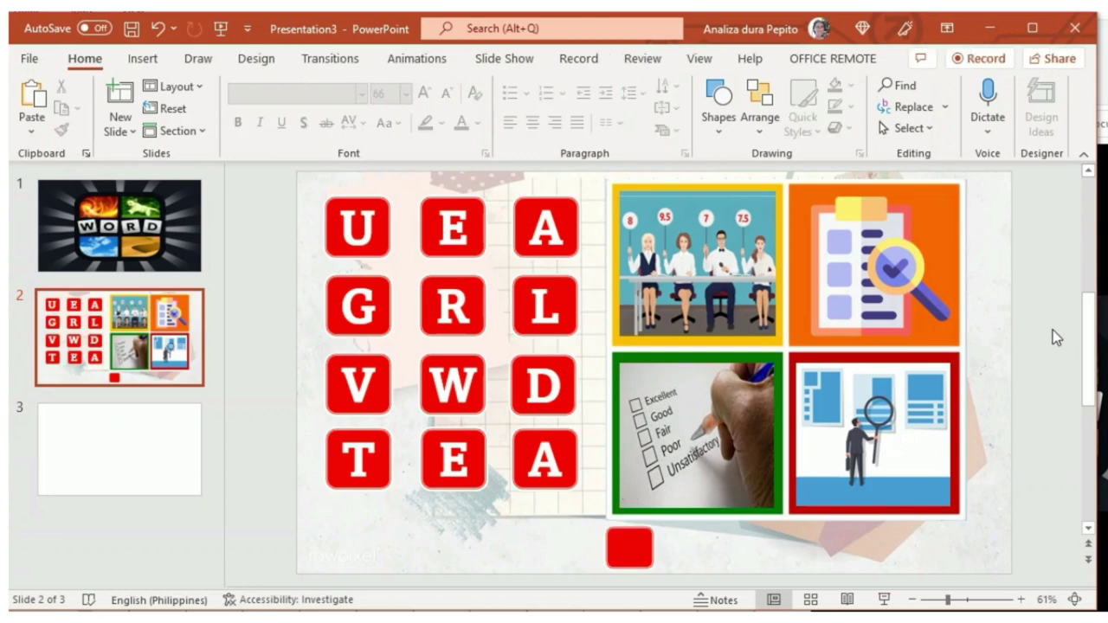
key(ctrl+v)
drag(650, 537, 748, 532)
click(1059, 366)
key(ctrl+v)
click(1049, 384)
key(ctrl+v)
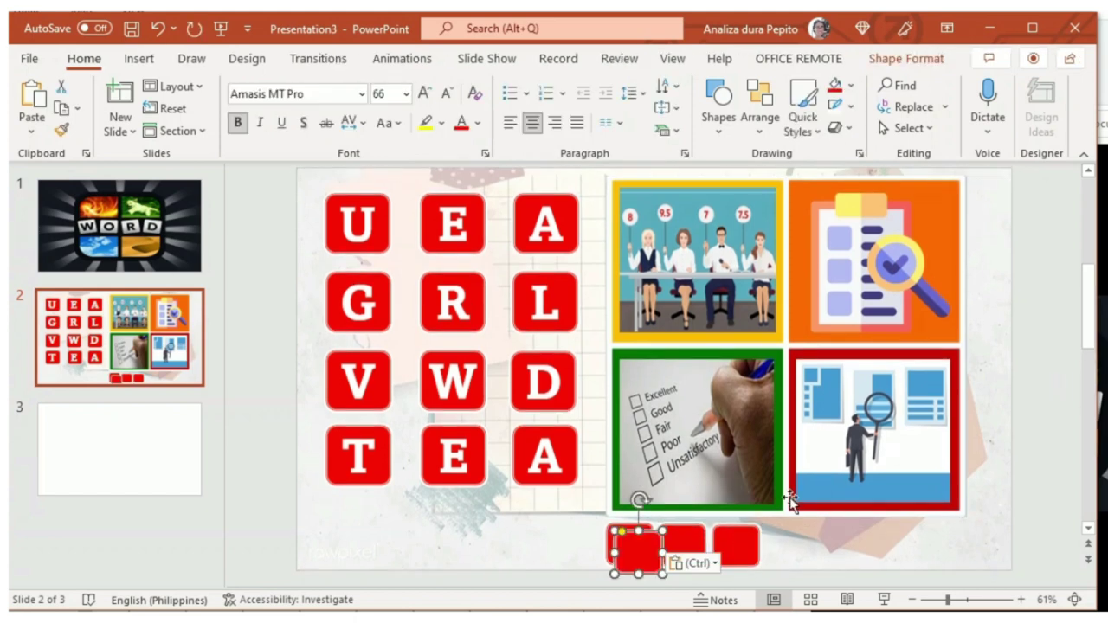
drag(638, 549, 791, 547)
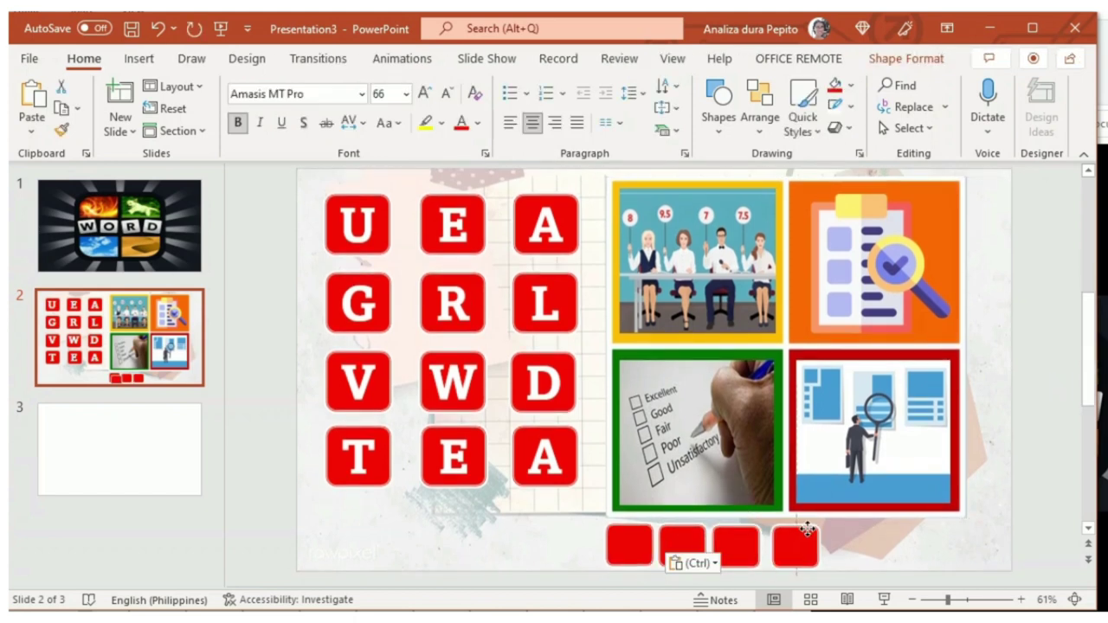
click(1026, 416)
key(ctrl+v)
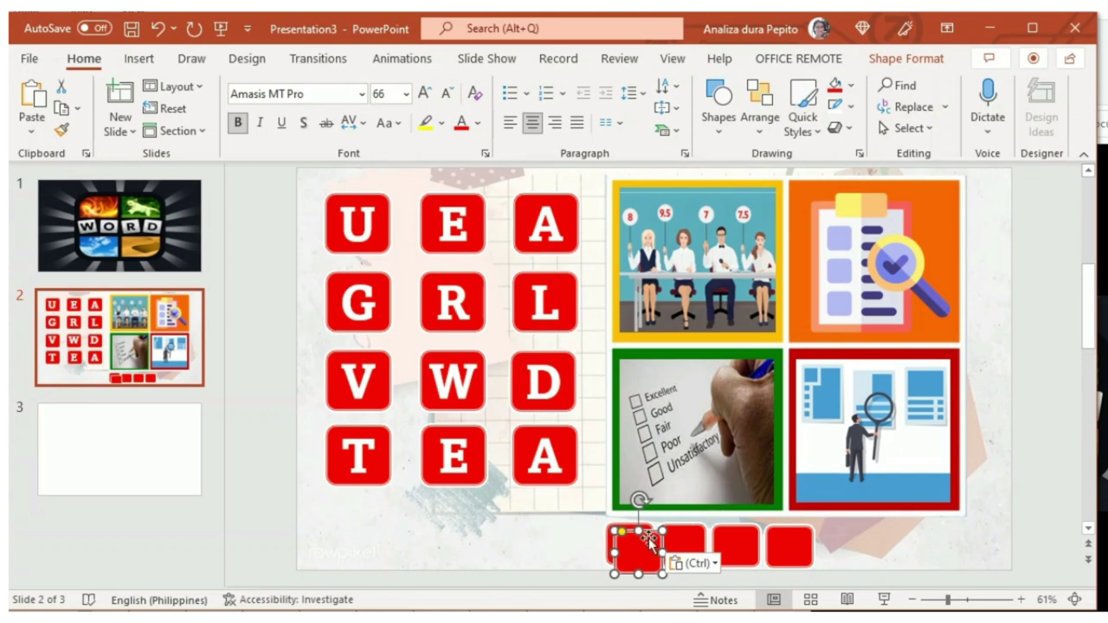
drag(649, 543, 855, 543)
click(1041, 386)
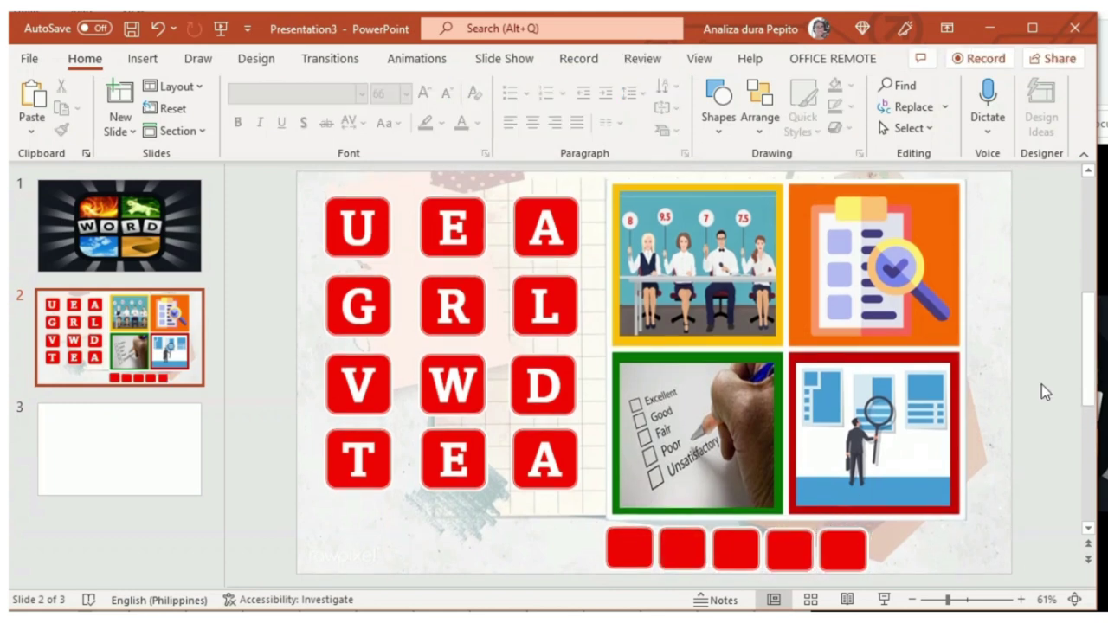
key(ctrl+v)
drag(652, 537, 909, 539)
click(1054, 409)
key(ctrl+v)
drag(649, 541, 966, 534)
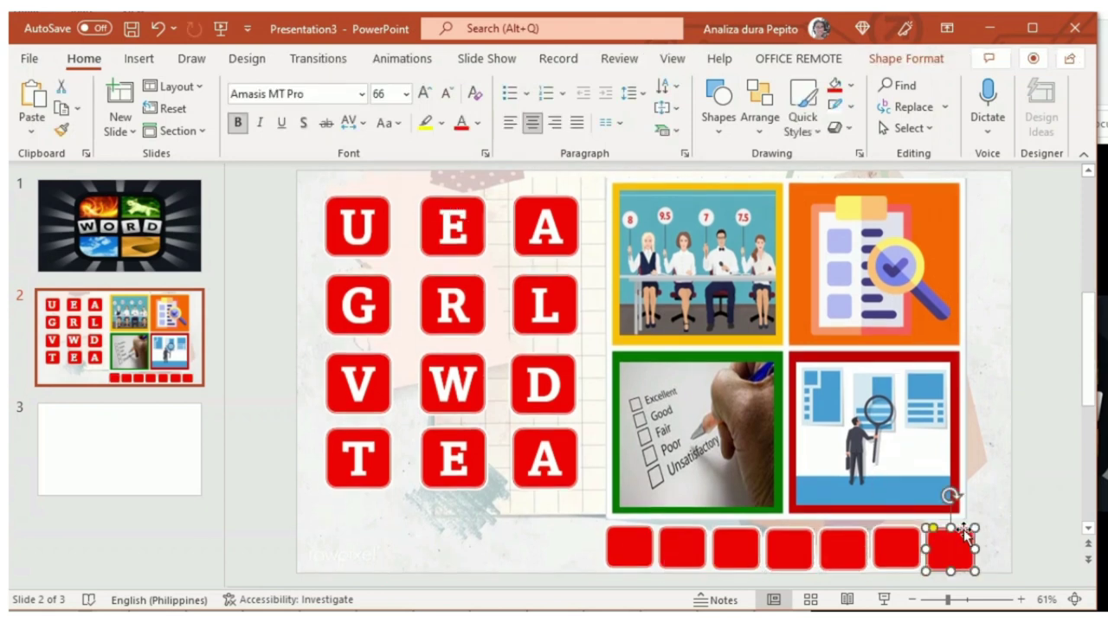
click(1043, 425)
key(ctrl+v)
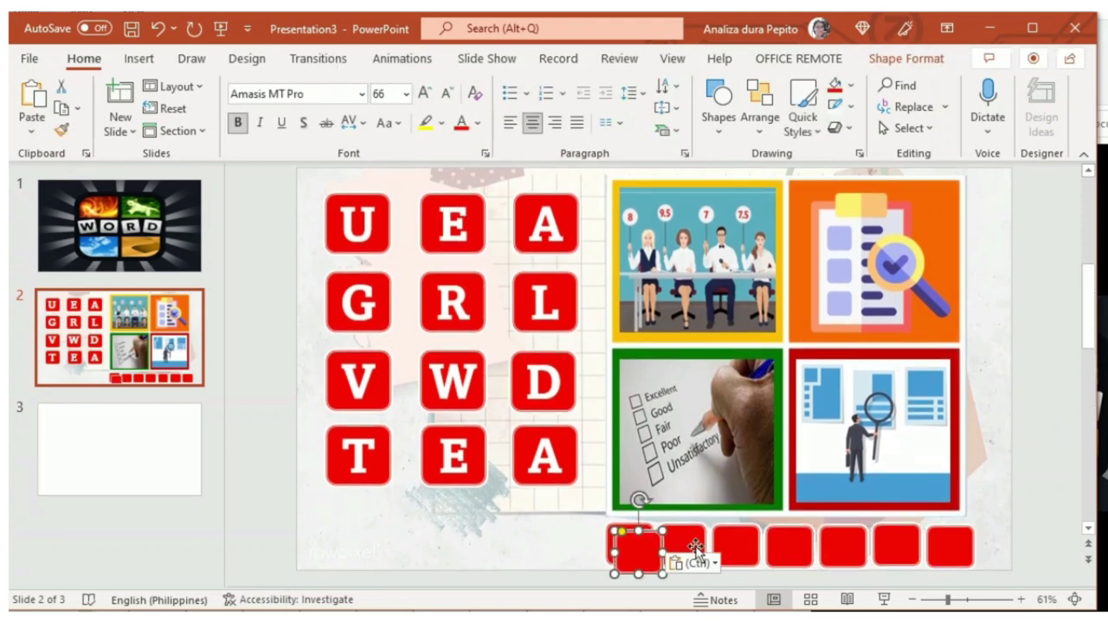
drag(647, 529, 571, 529)
Nudge the eight answer boxes so the gaps between them are even.
drag(950, 539, 920, 530)
drag(853, 531, 816, 527)
drag(748, 530, 759, 524)
drag(684, 532, 650, 526)
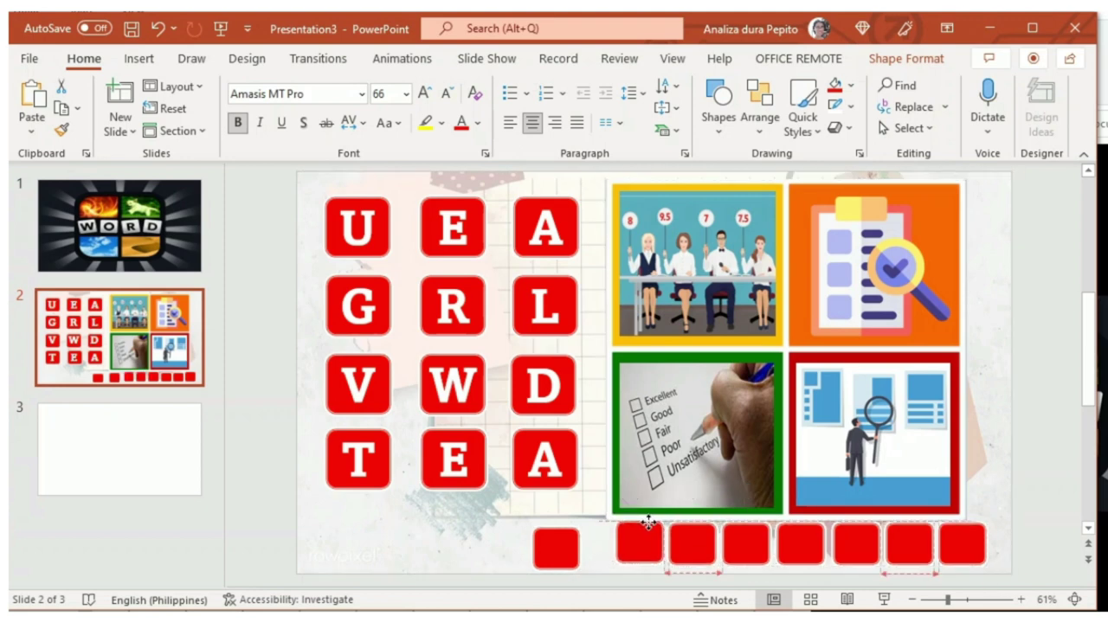
click(961, 526)
drag(961, 526, 929, 529)
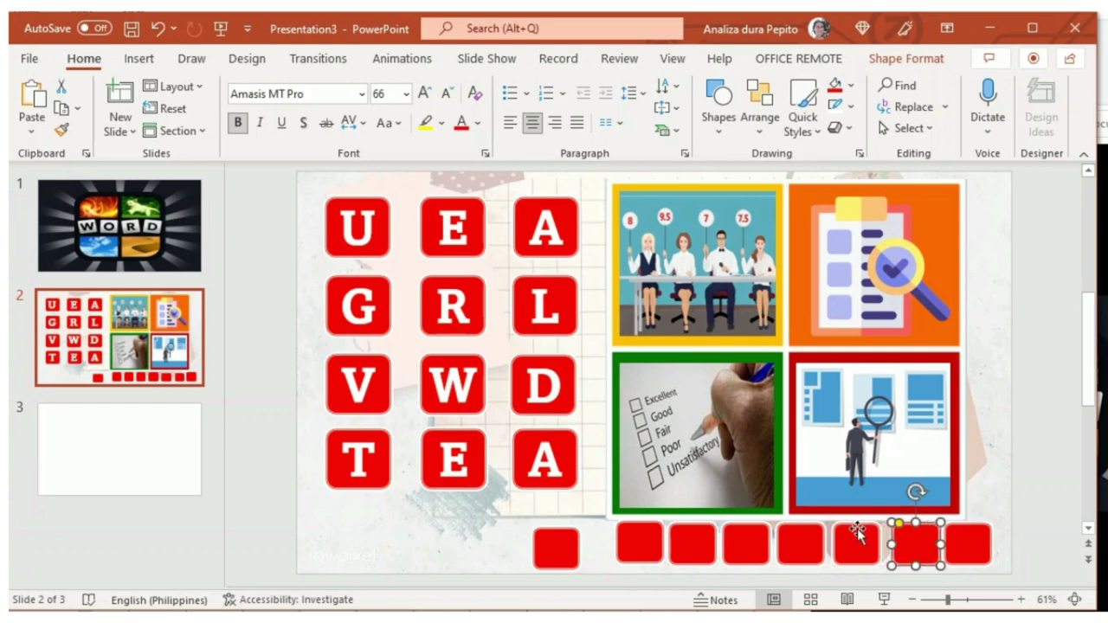
drag(857, 532, 663, 525)
click(696, 529)
click(645, 526)
click(567, 531)
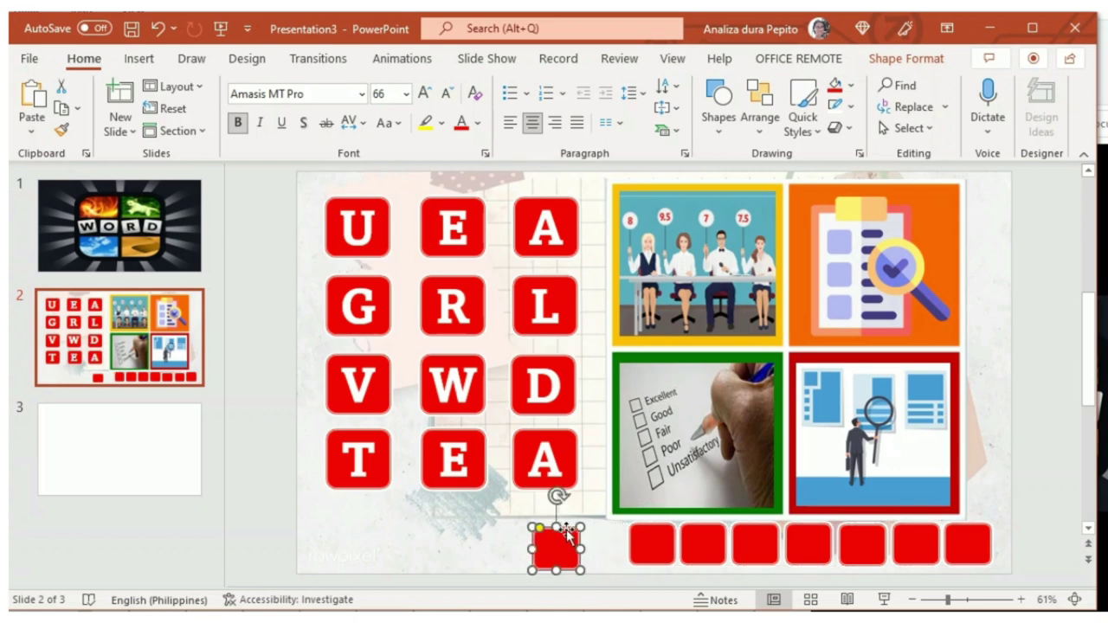
drag(568, 532, 611, 528)
click(1046, 483)
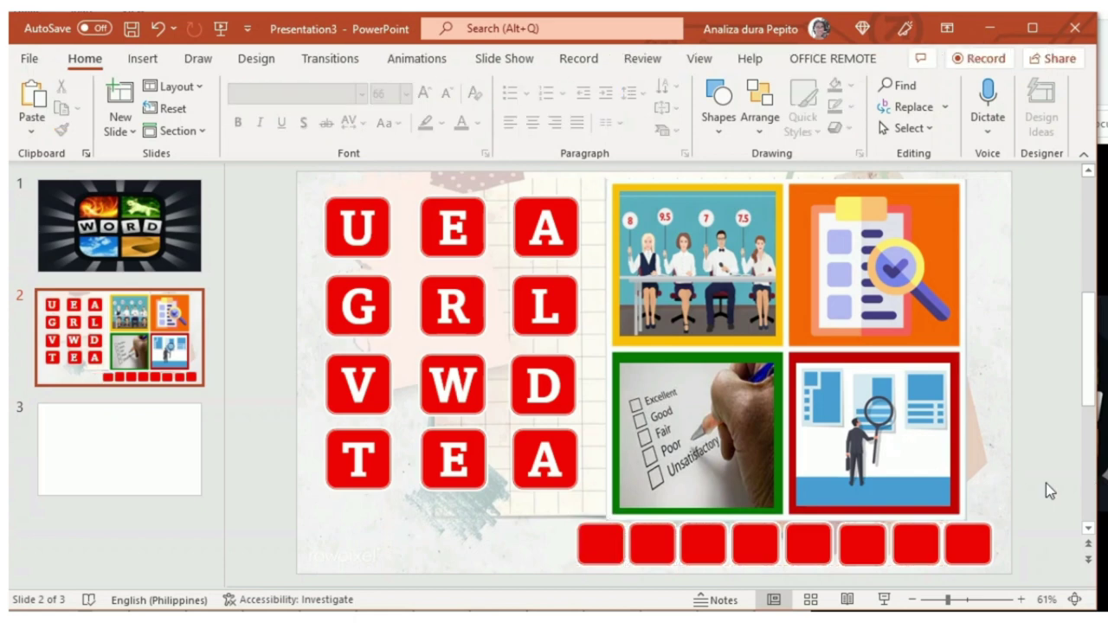
Duplicate slide 2 from its thumbnail's shortcut menu to create slide 3.
right_click(141, 346)
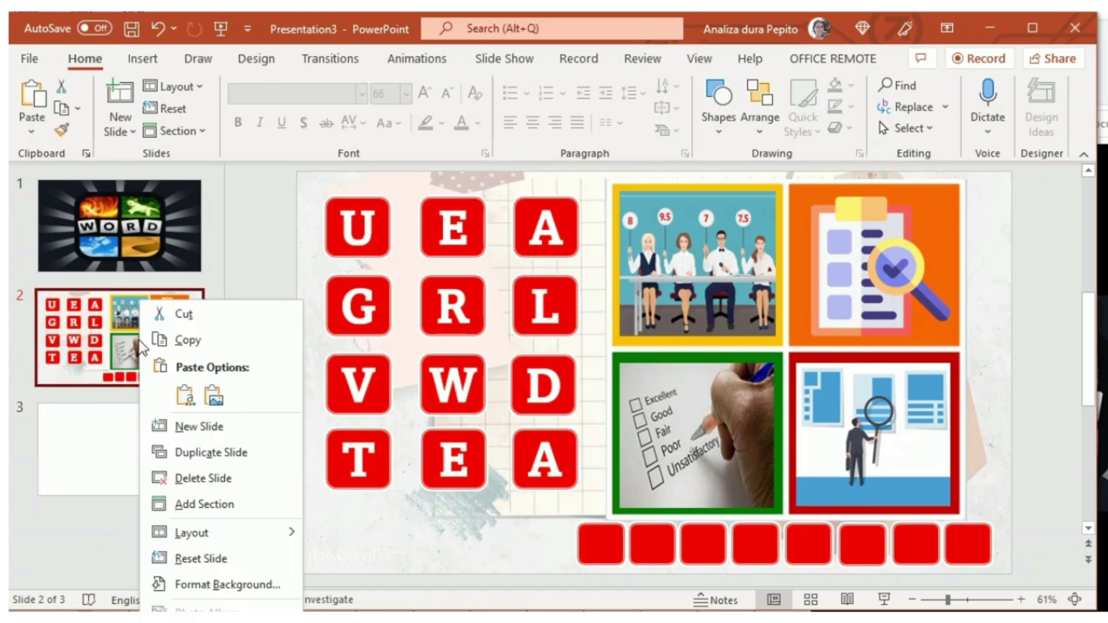
click(247, 453)
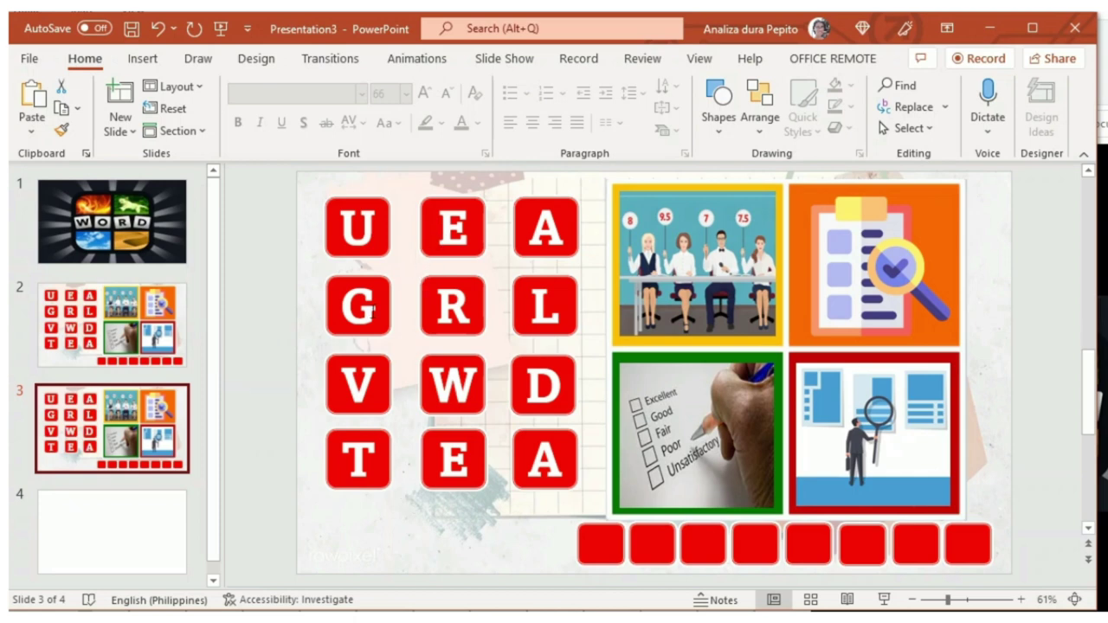
Shrink the E tile's letter to 48 pt, bring it to front, and drop it into the first answer box.
click(442, 242)
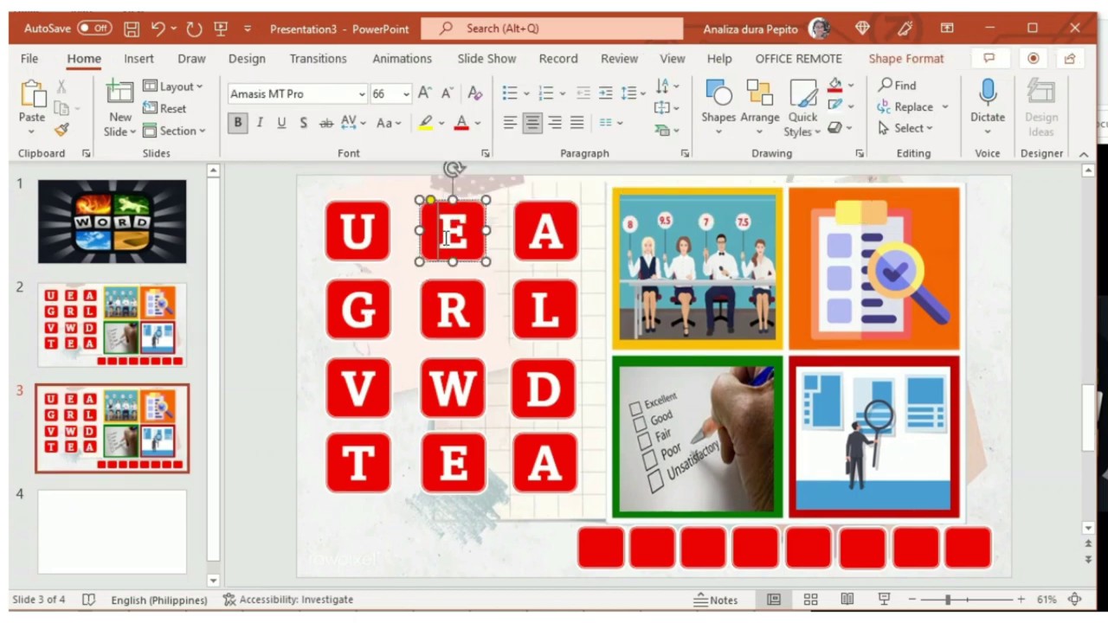
double_click(447, 245)
key(ctrl+shift+comma)
key(ctrl+shift+comma)
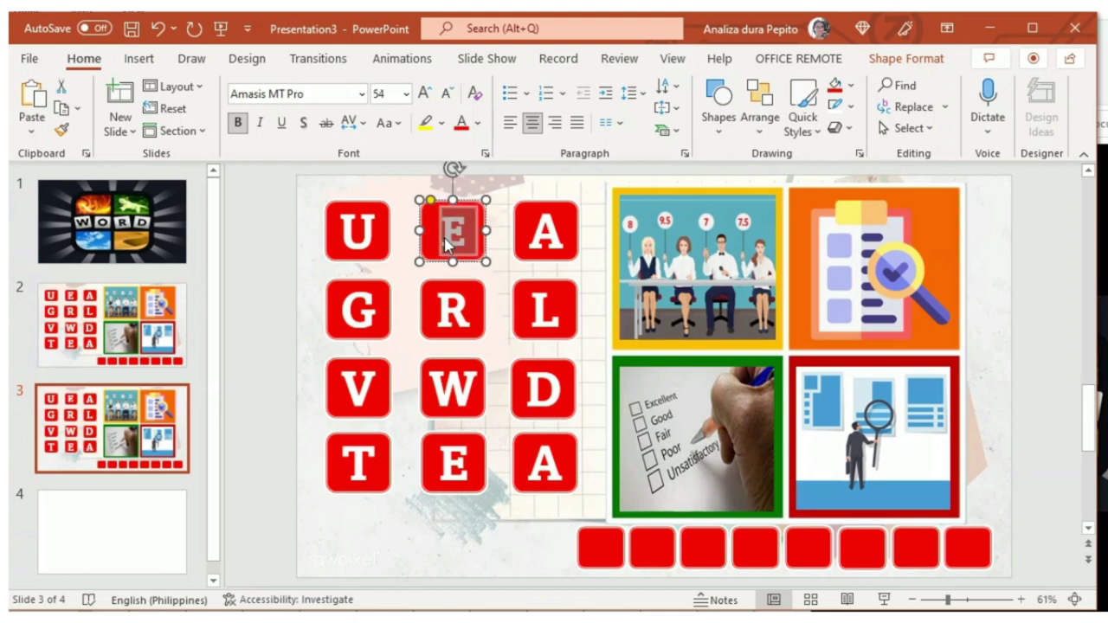
key(ctrl+shift+comma)
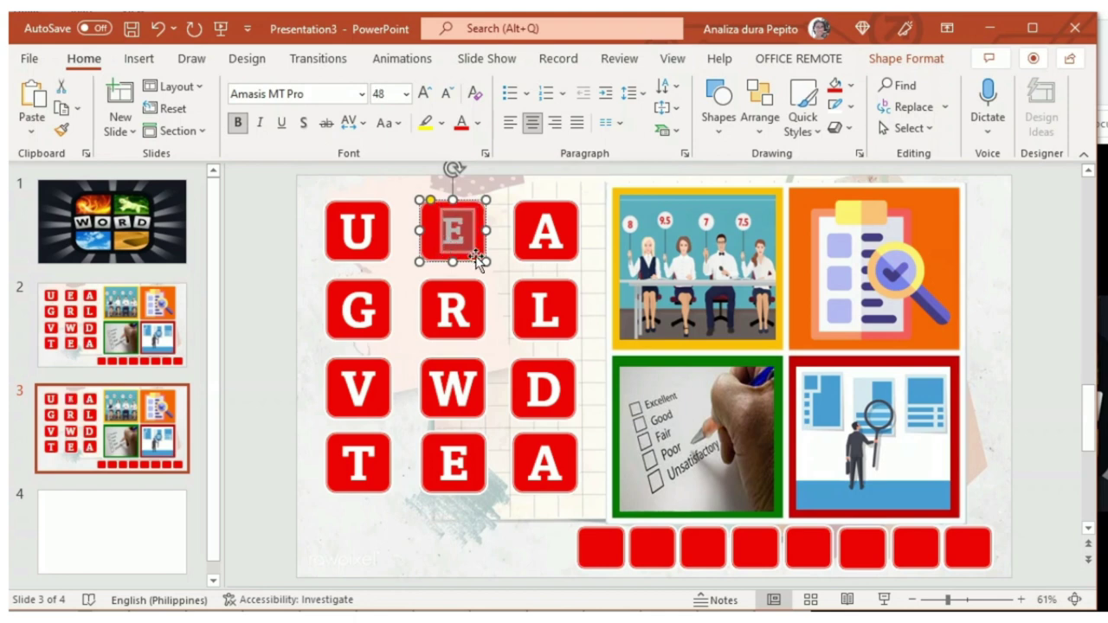
drag(482, 260, 462, 205)
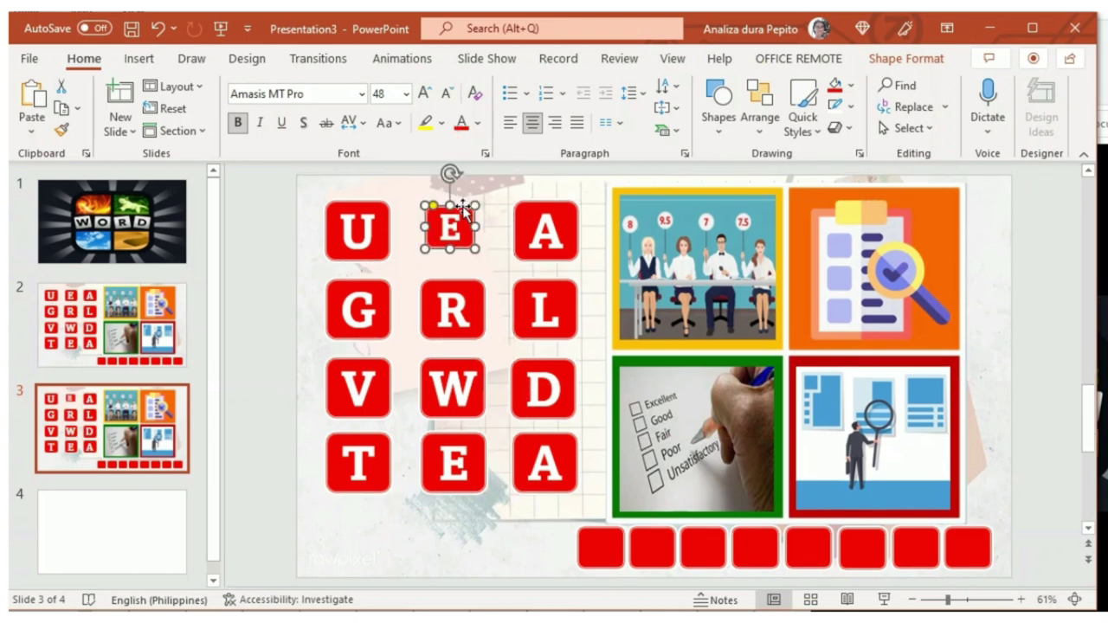
right_click(463, 206)
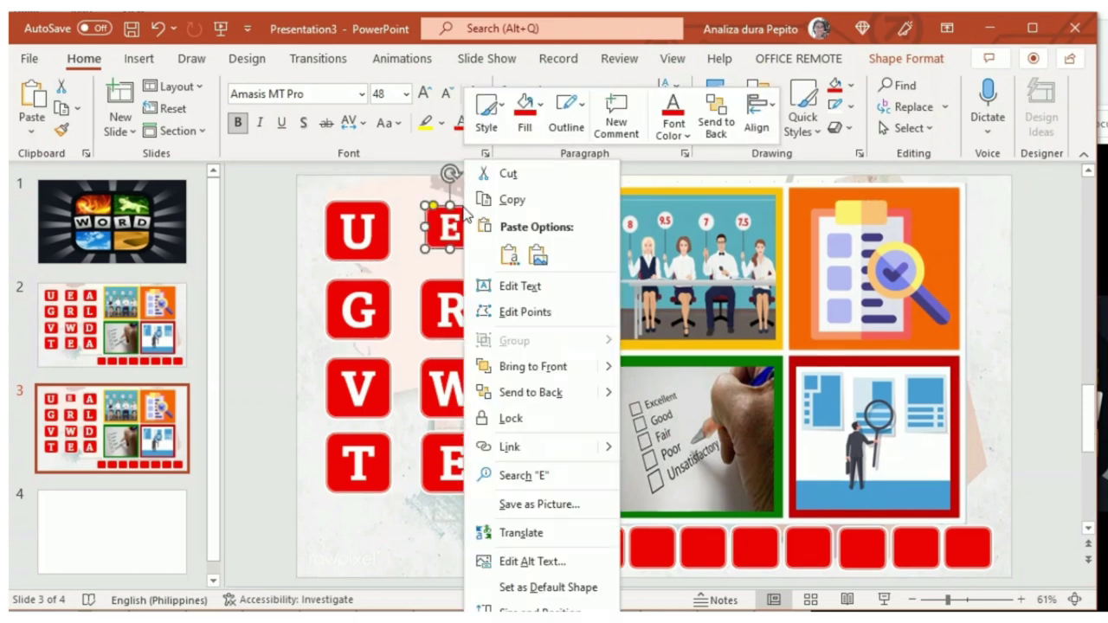
click(526, 368)
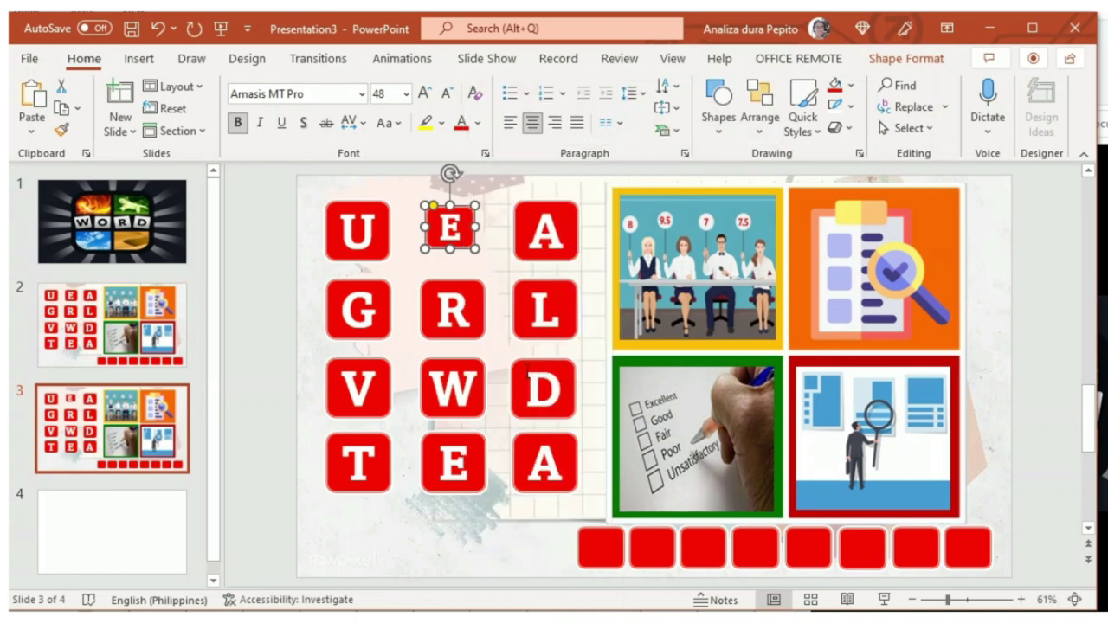
drag(464, 212, 613, 523)
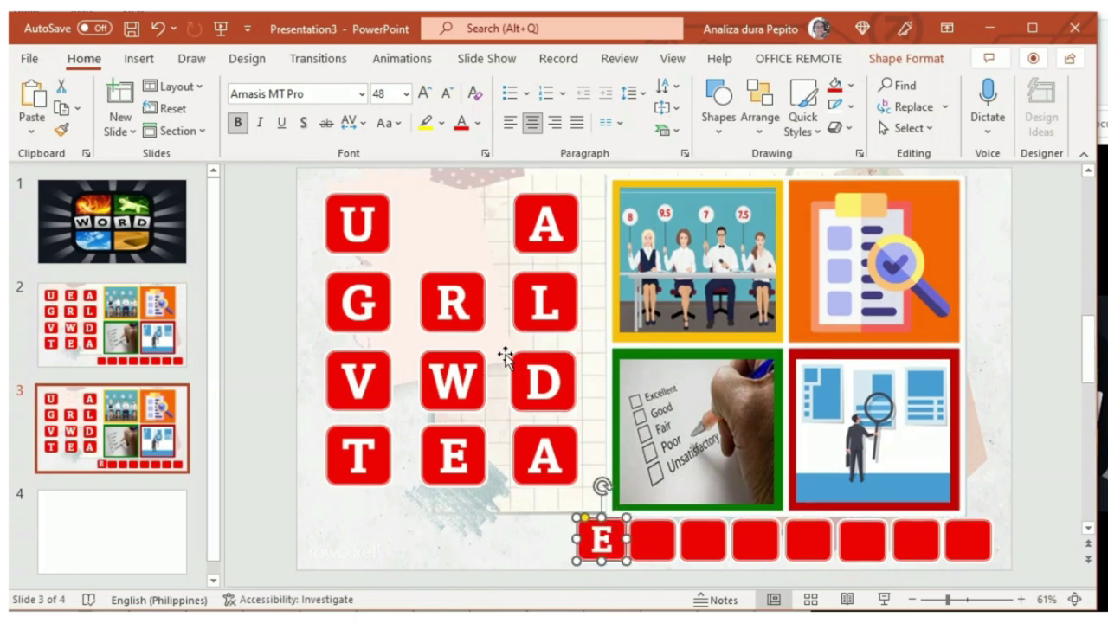
Shrink the V tile's letter to 48 pt, bring it to front, and place it in the second answer box.
click(378, 379)
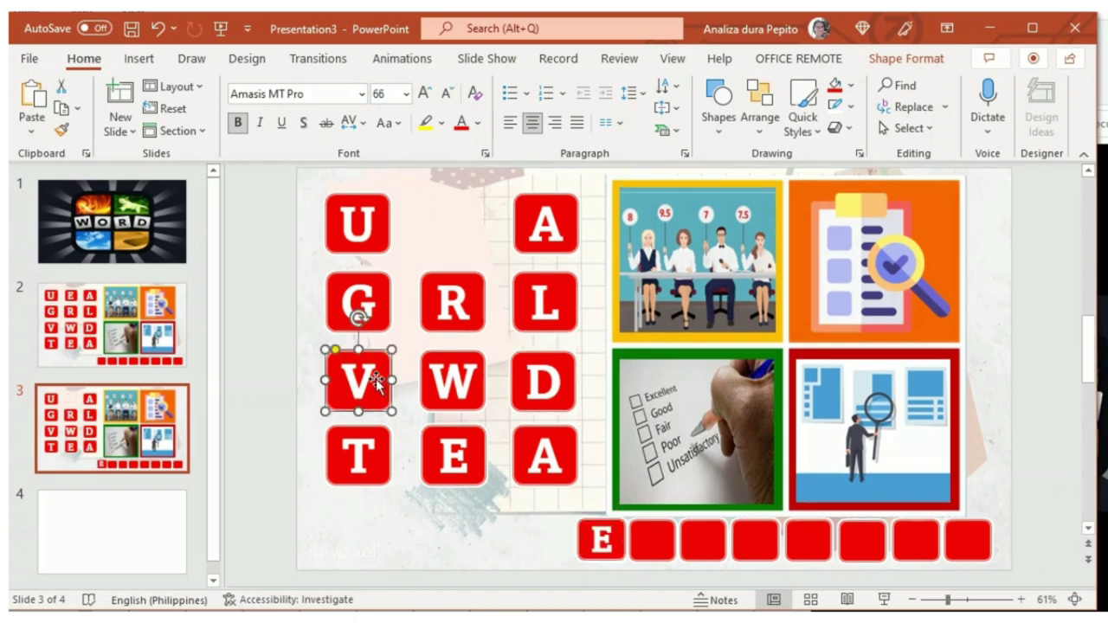
drag(363, 380, 366, 387)
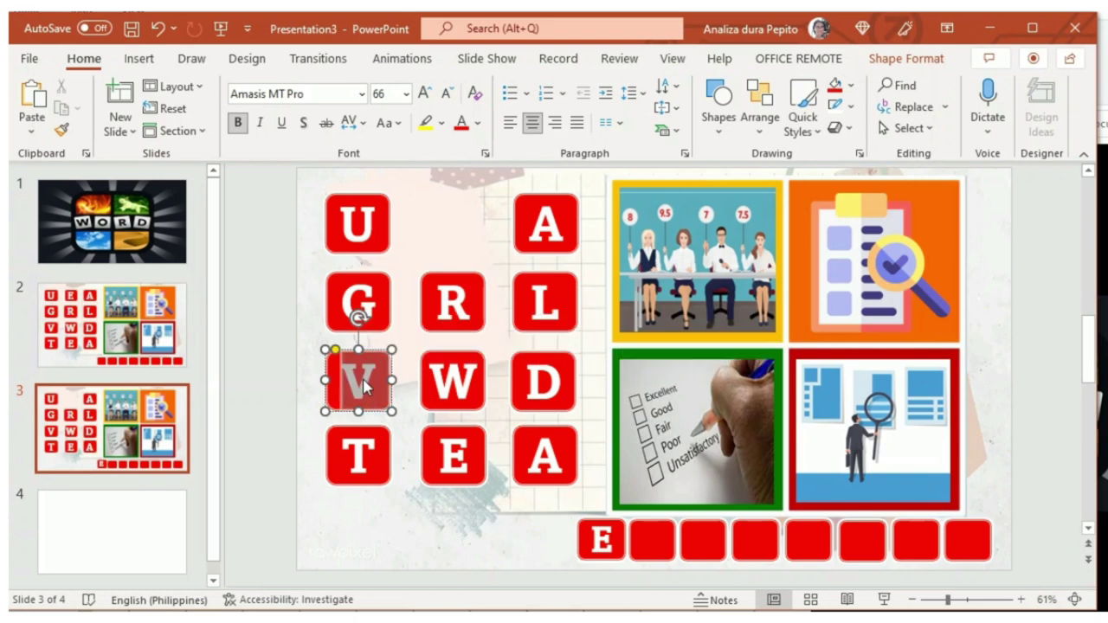
click(449, 97)
click(448, 97)
click(449, 97)
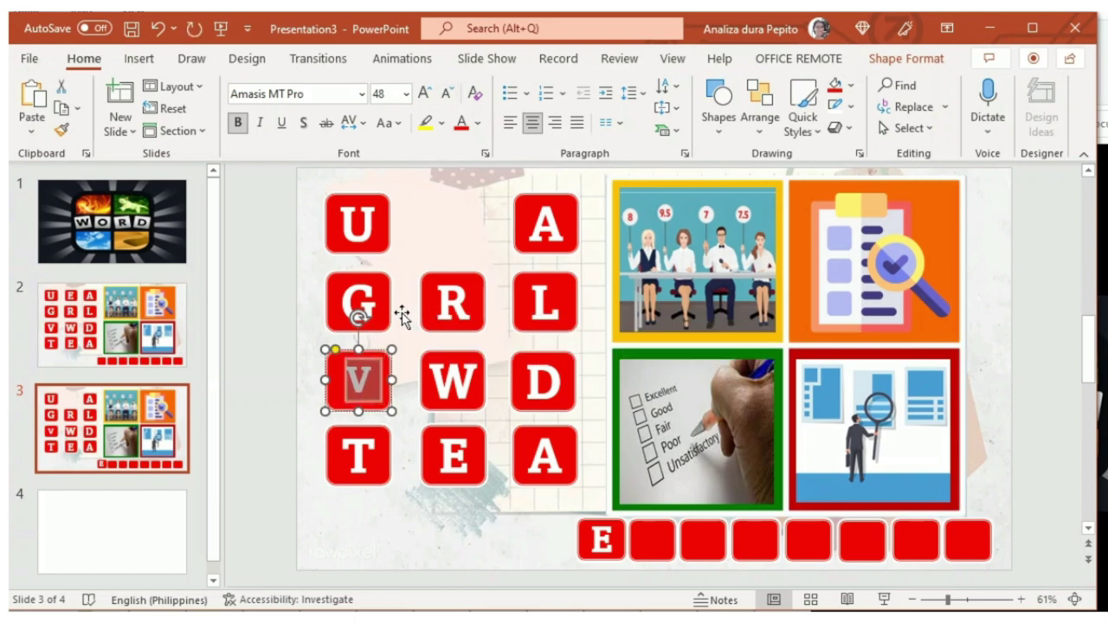
click(398, 339)
click(382, 361)
drag(386, 357, 366, 359)
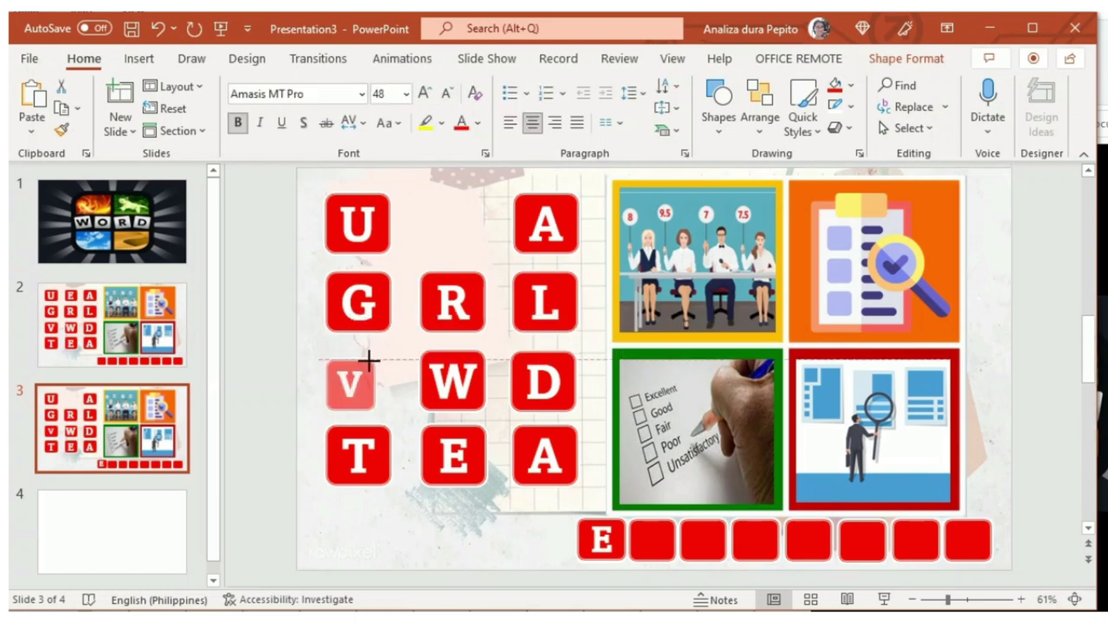
drag(366, 408, 358, 364)
right_click(372, 364)
click(432, 368)
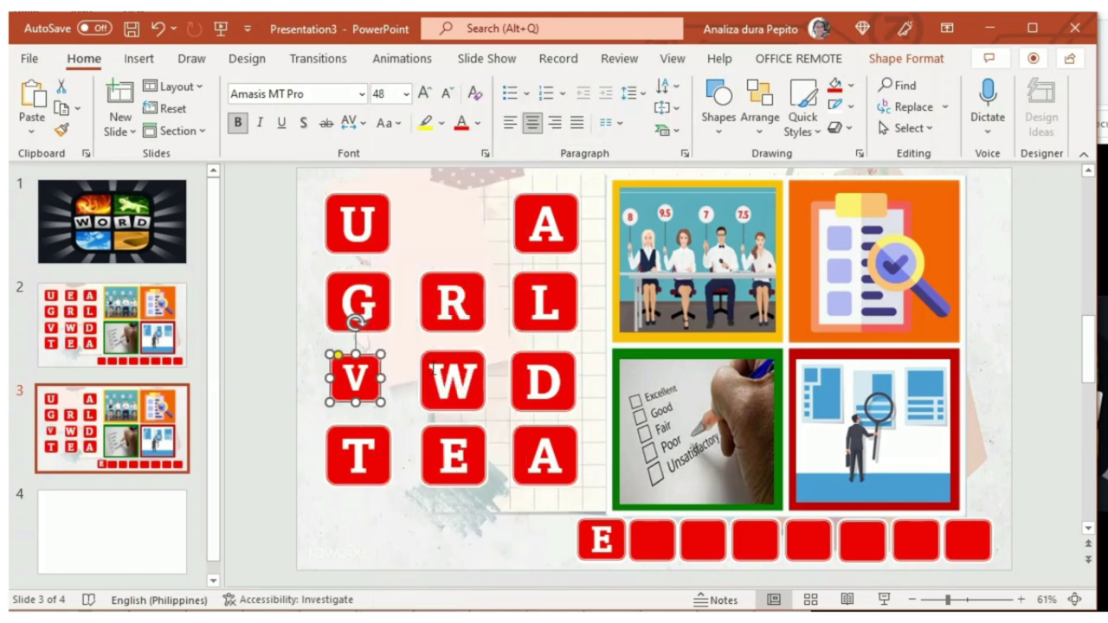
drag(370, 361, 671, 524)
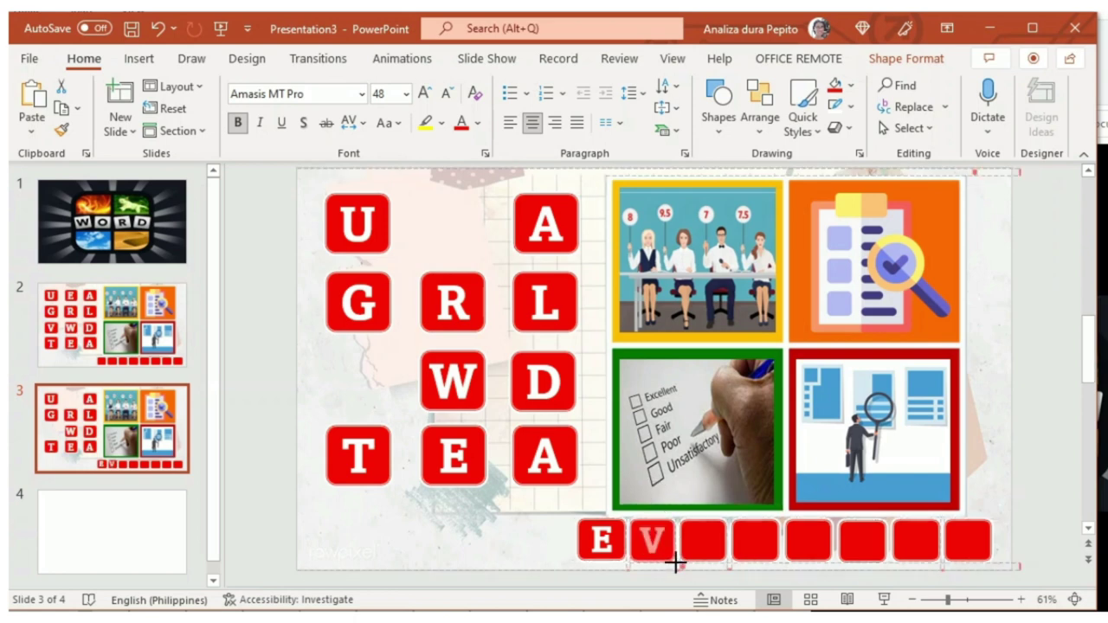
Shrink the A tile's letter to 48 pt, move it into the third answer box, and bring it to front.
click(541, 222)
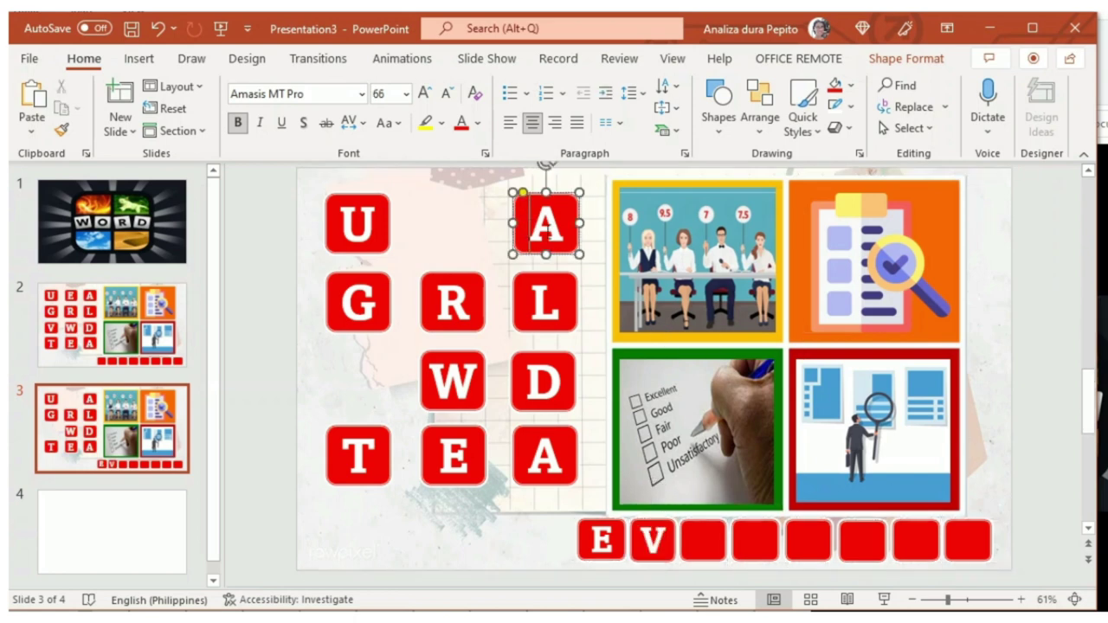
double_click(544, 223)
click(448, 93)
click(448, 93)
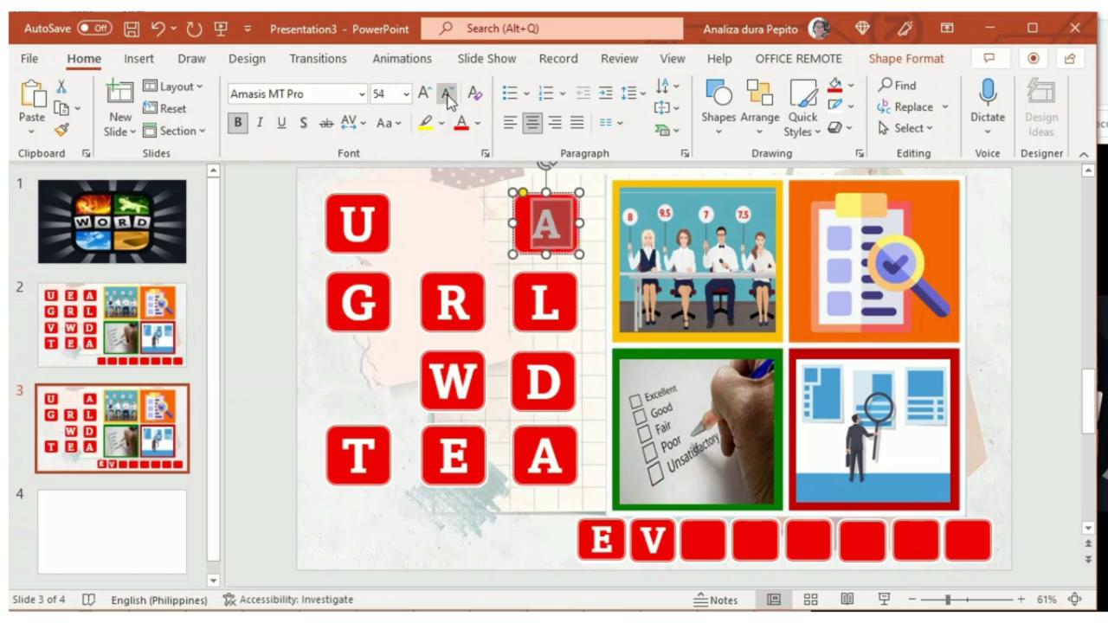
click(447, 94)
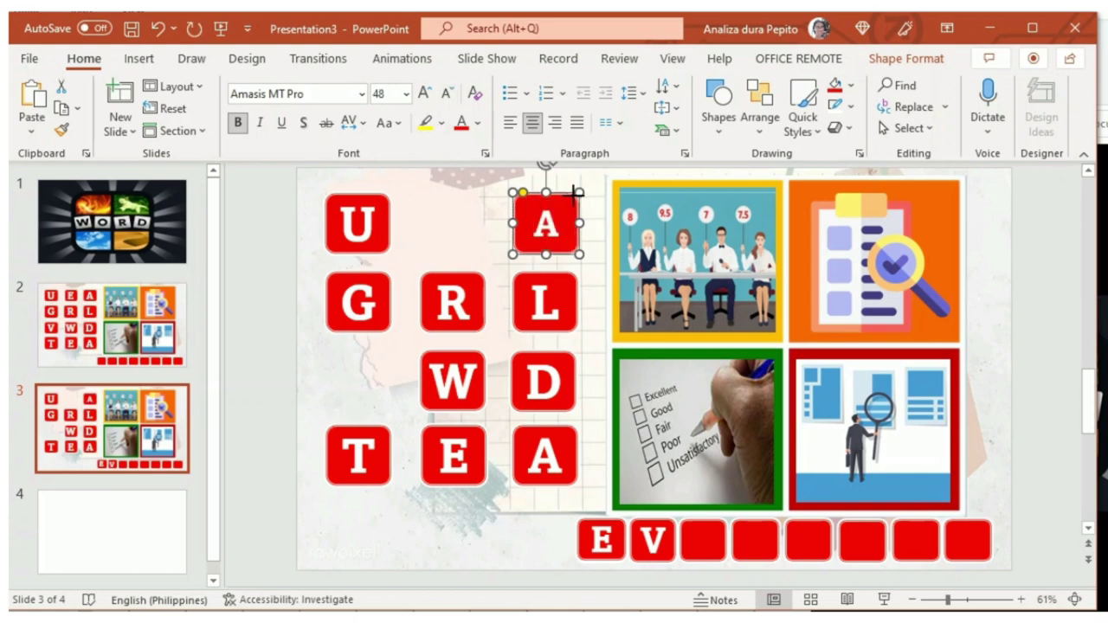
drag(579, 255, 558, 246)
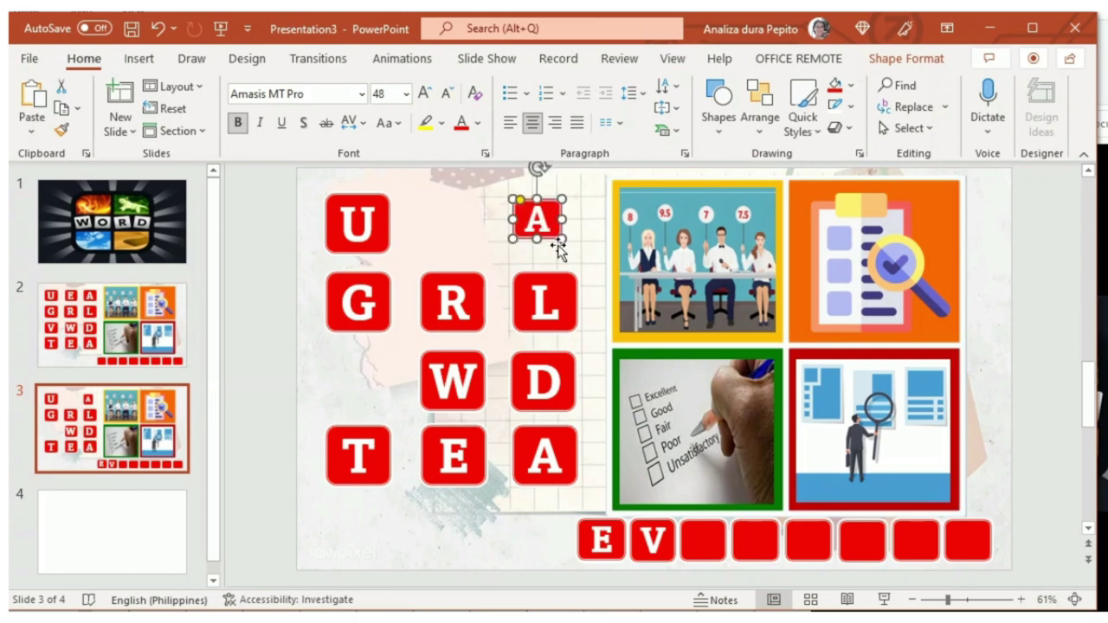
drag(548, 203, 710, 524)
right_click(541, 203)
click(618, 364)
key(Escape)
Shrink the L tile's letter to 48 pt, bring it to front, and place it in the fourth answer box.
double_click(706, 556)
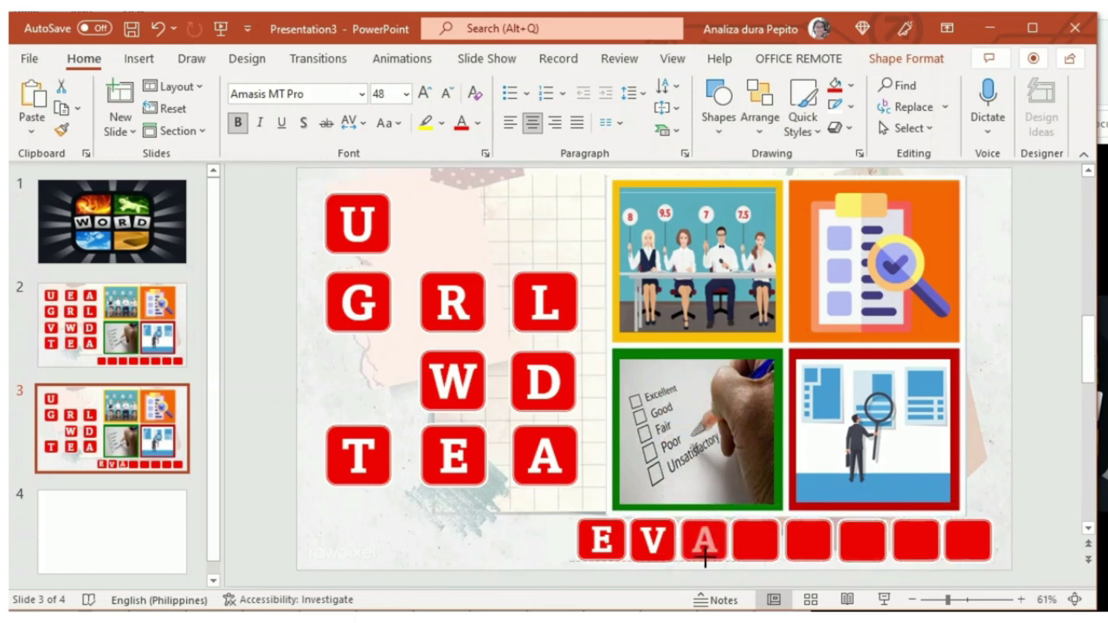
click(707, 562)
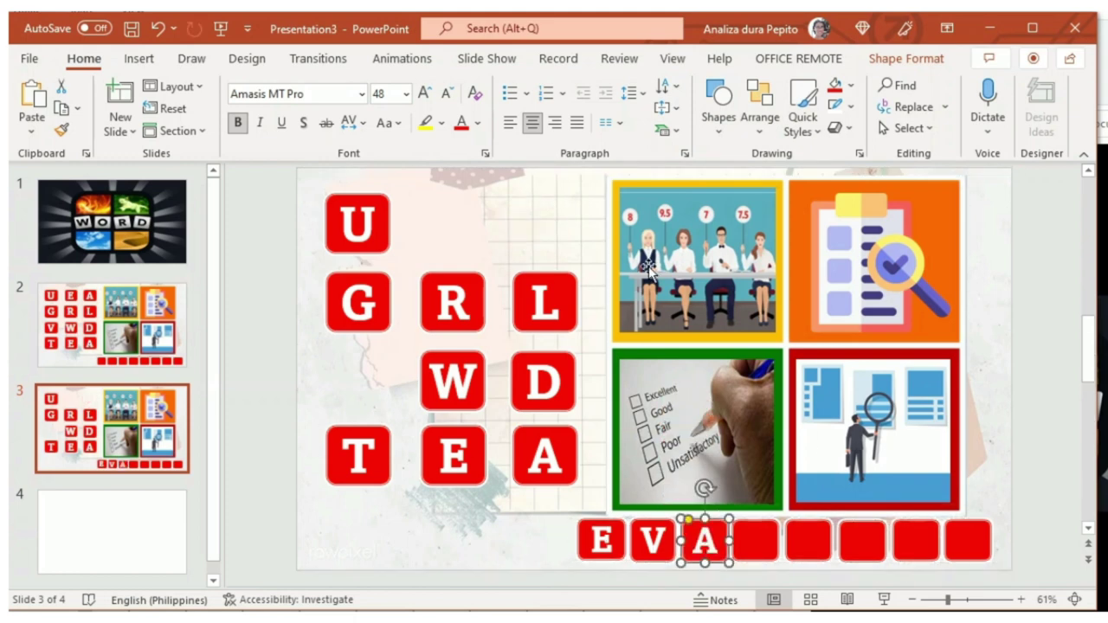
click(541, 316)
double_click(541, 316)
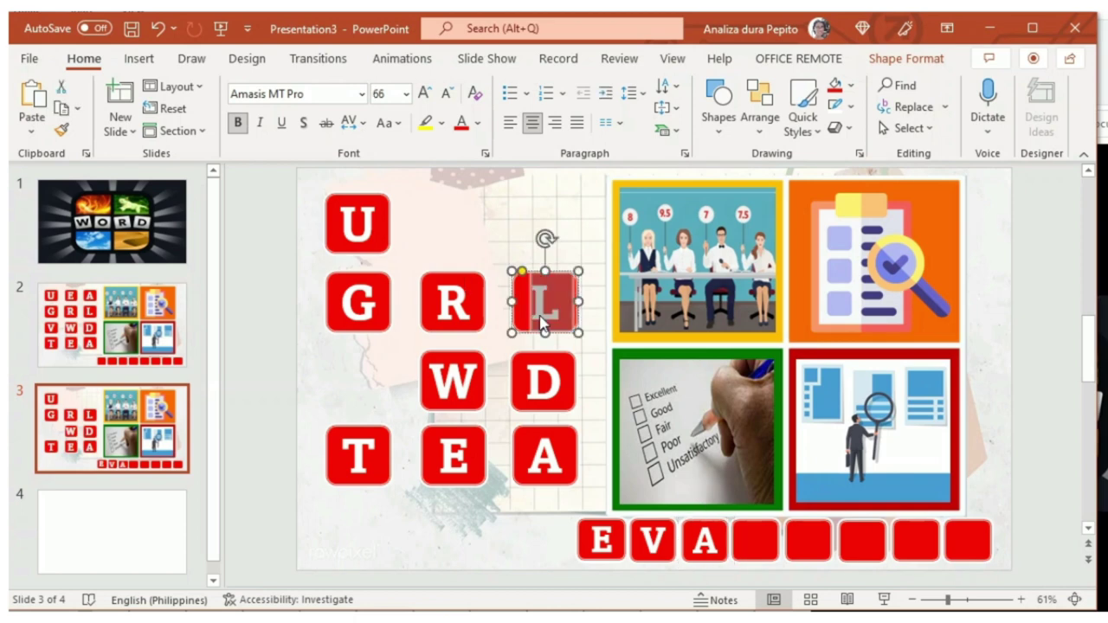
click(447, 97)
click(446, 97)
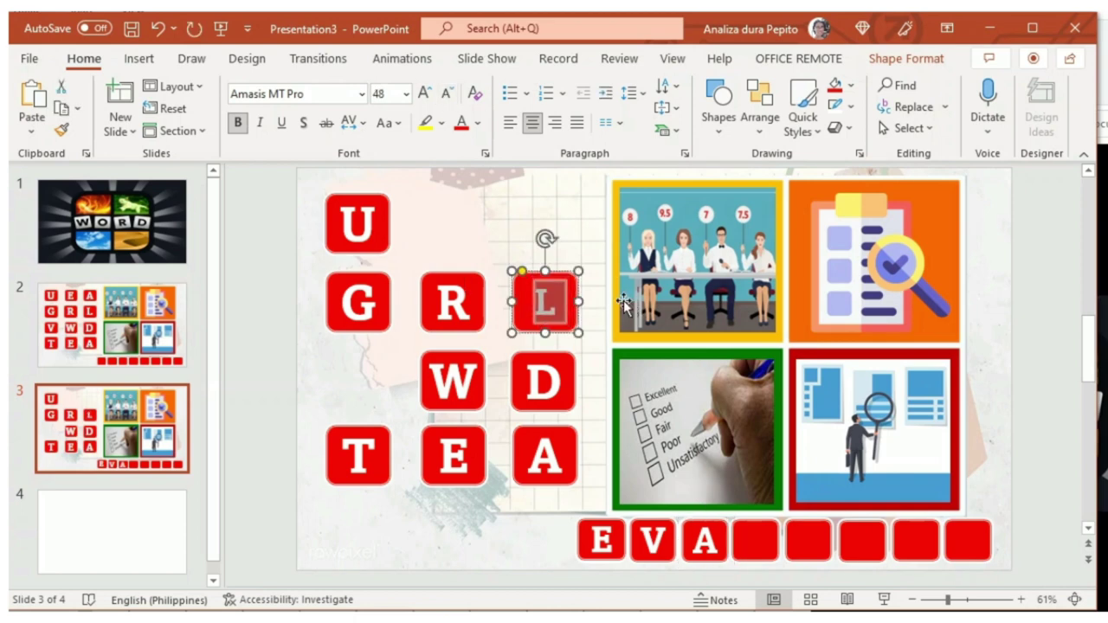
right_click(567, 276)
click(620, 366)
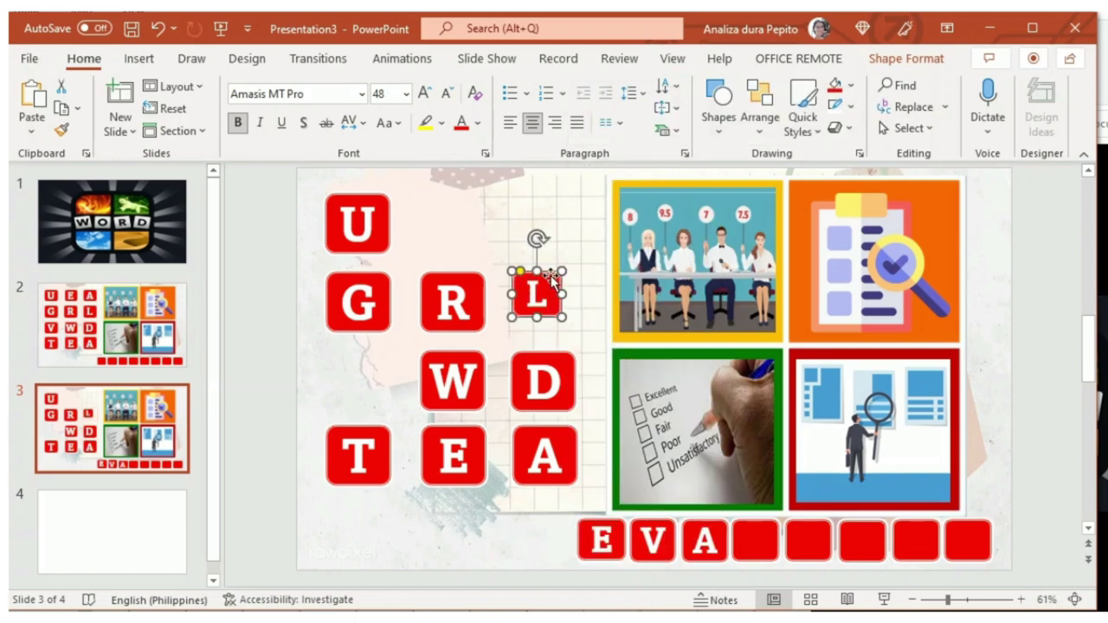
drag(572, 289, 781, 559)
click(781, 563)
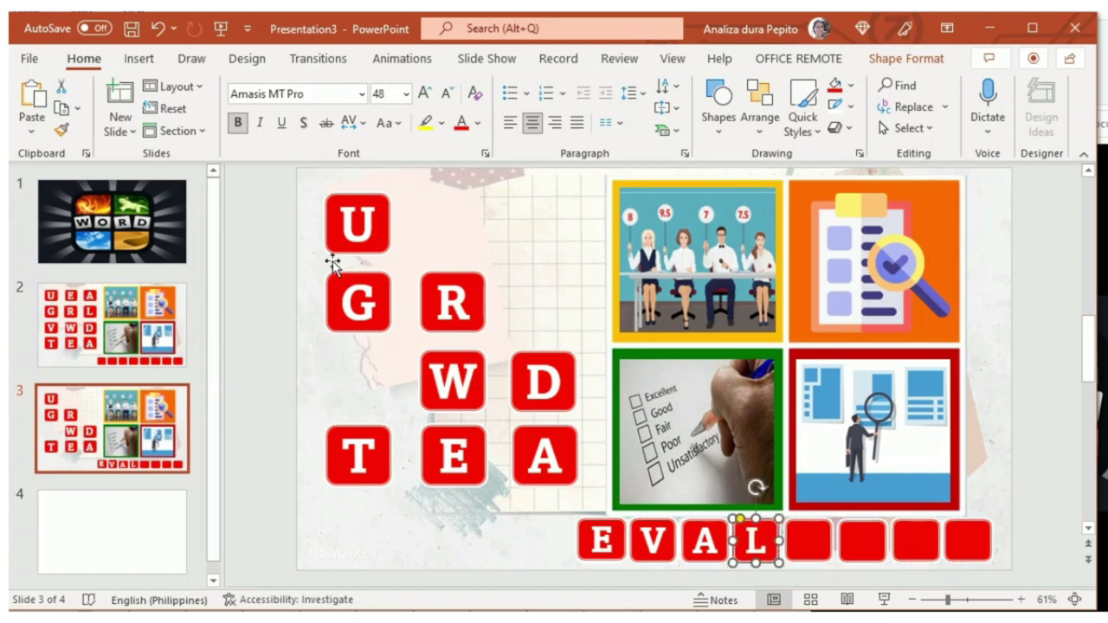
Shrink the U tile's letter to 48 pt, bring it to front, and place it in the fifth box after EVAL.
click(351, 221)
double_click(357, 224)
click(448, 93)
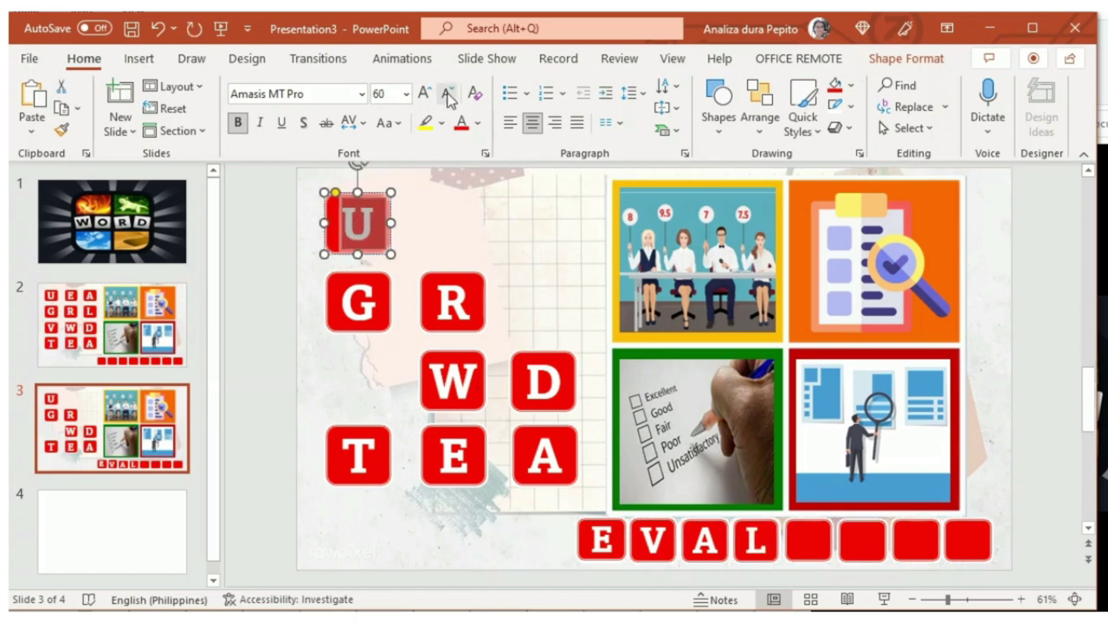
click(447, 93)
click(448, 94)
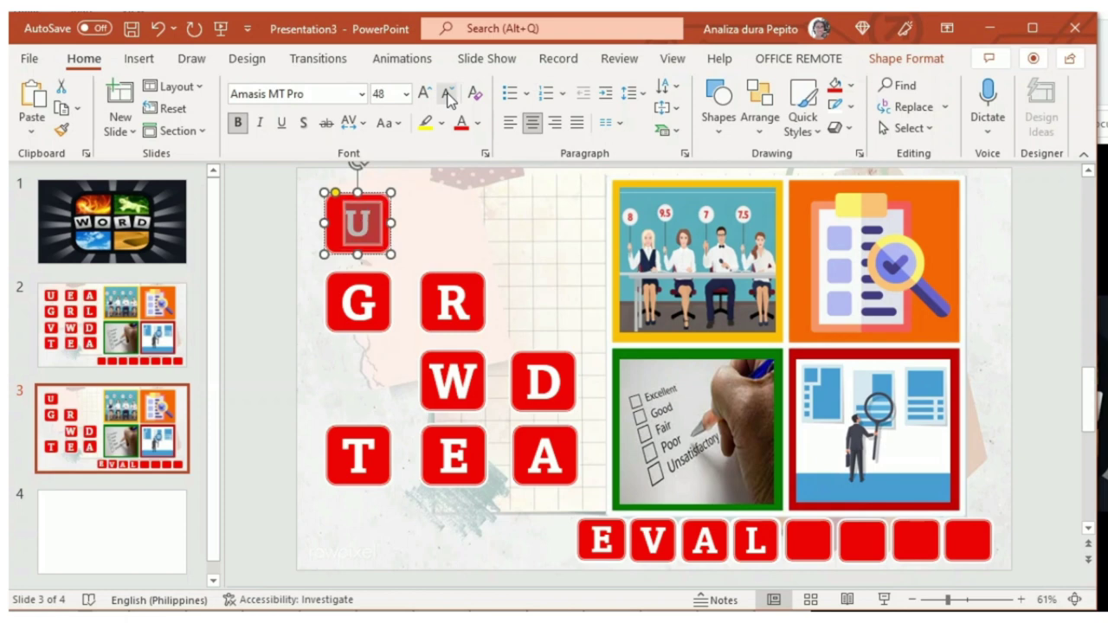
right_click(381, 201)
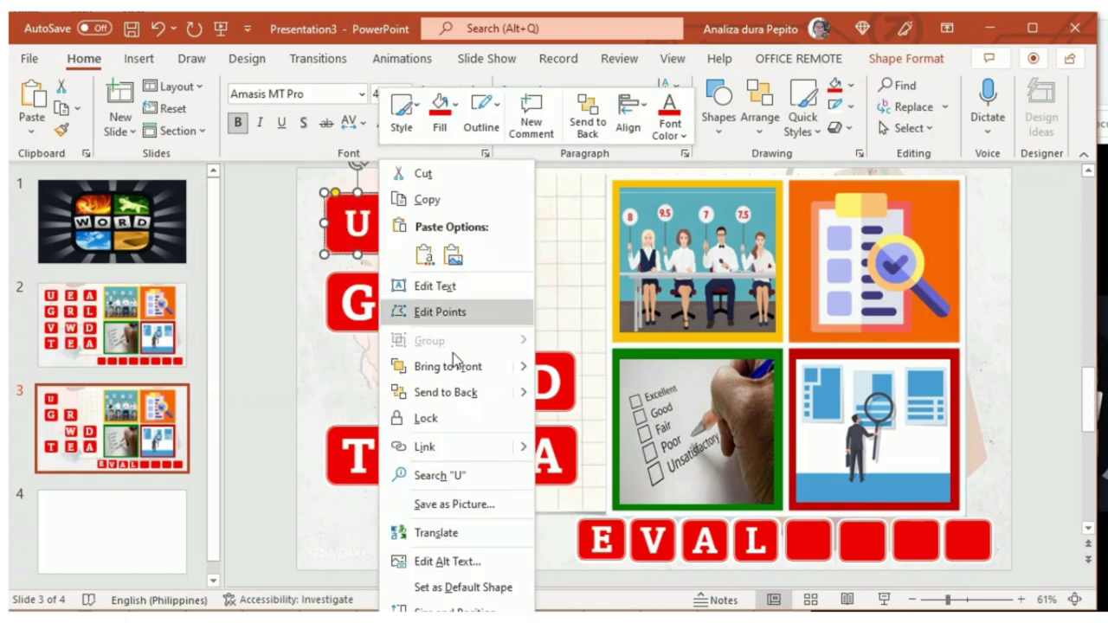
click(452, 371)
drag(392, 254, 831, 561)
drag(539, 452, 538, 459)
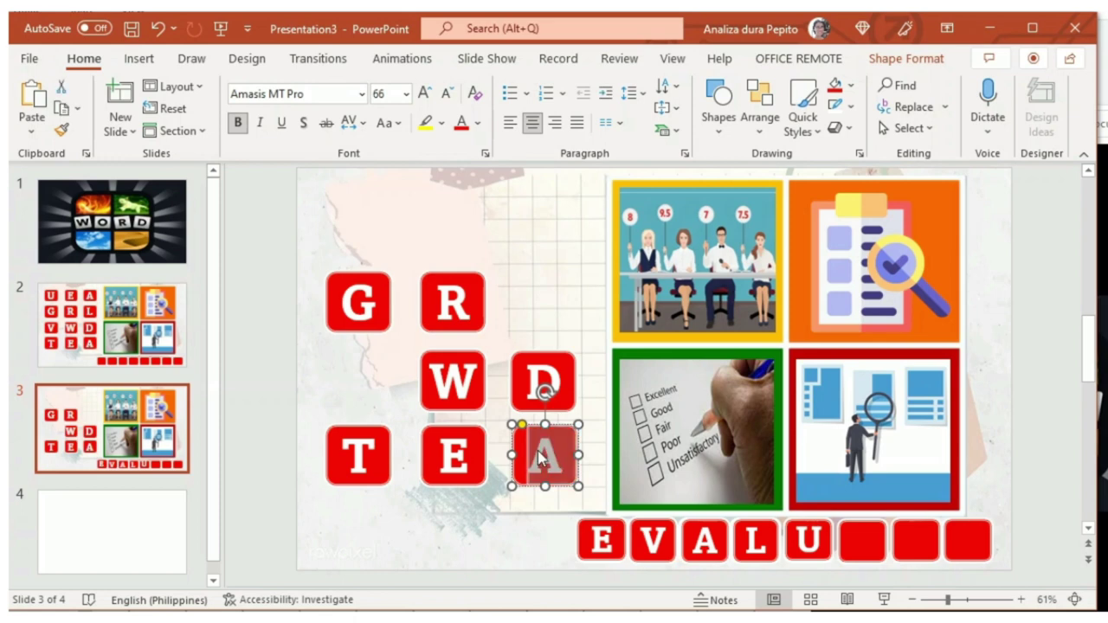
Shrink the second A tile to 48 pt, bring it to front, and place it in the sixth box after U.
click(445, 92)
click(445, 92)
click(445, 92)
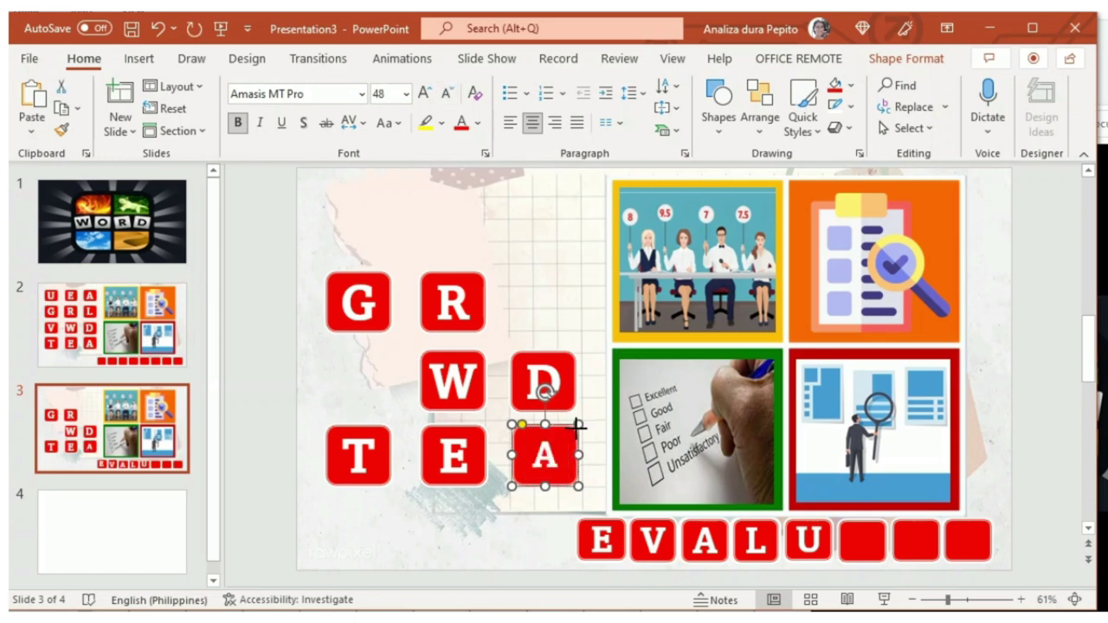
drag(576, 425, 563, 435)
drag(562, 486, 562, 478)
mouse_move(552, 440)
mouse_down()
mouse_move(667, 498)
mouse_move(573, 440)
mouse_up()
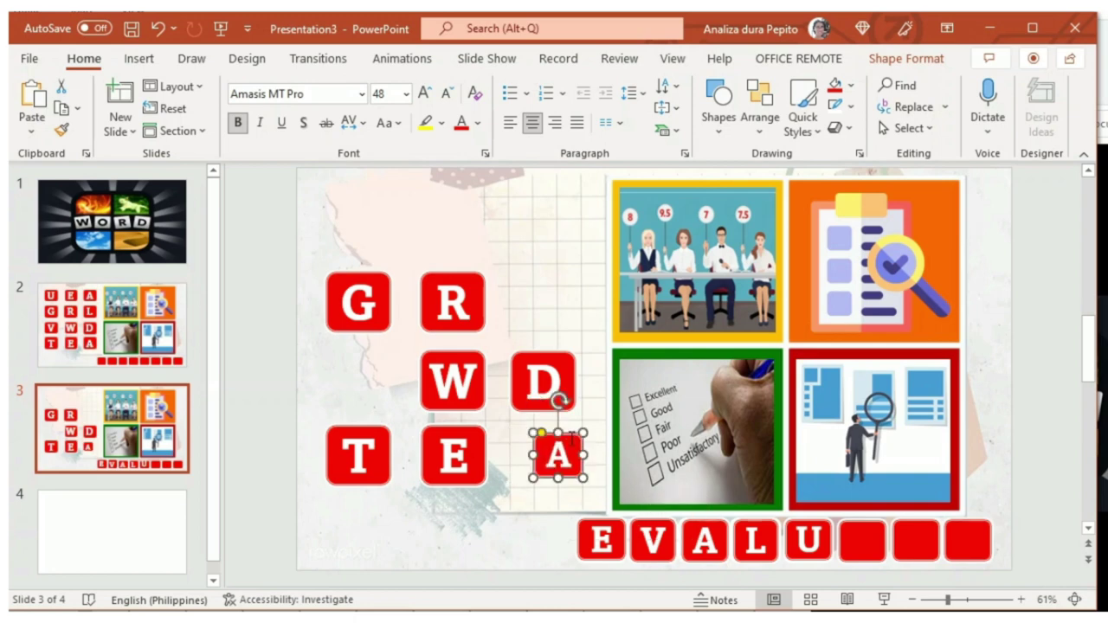
right_click(571, 437)
click(618, 365)
key(Escape)
drag(560, 463, 885, 562)
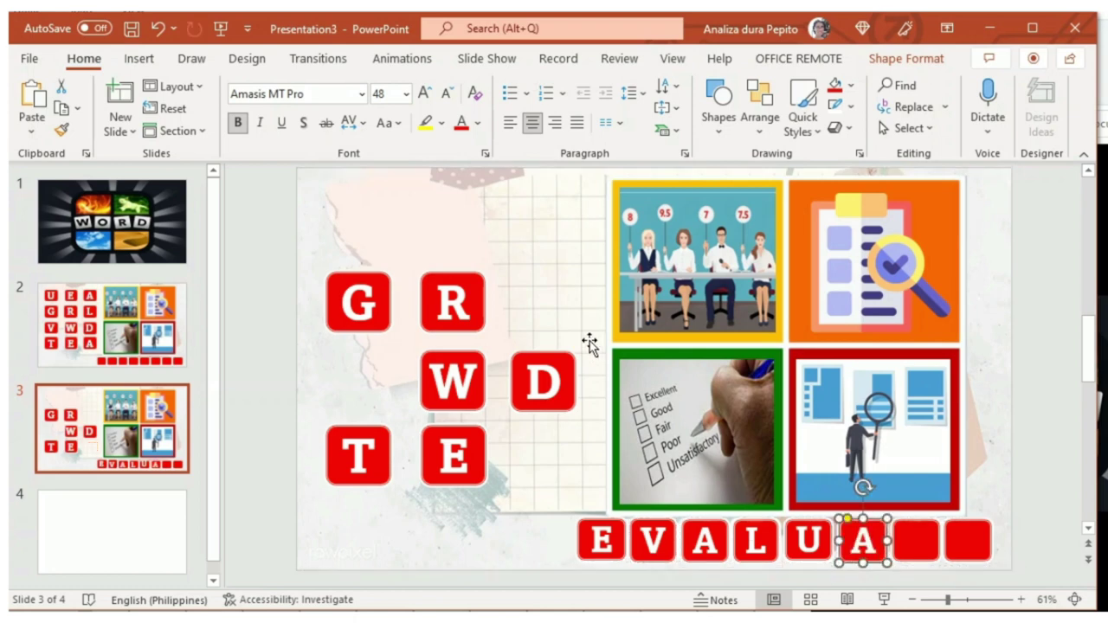
Bring the T tile to front, shrink its letter to 48 pt, and move it into the seventh answer box.
click(1043, 320)
click(359, 454)
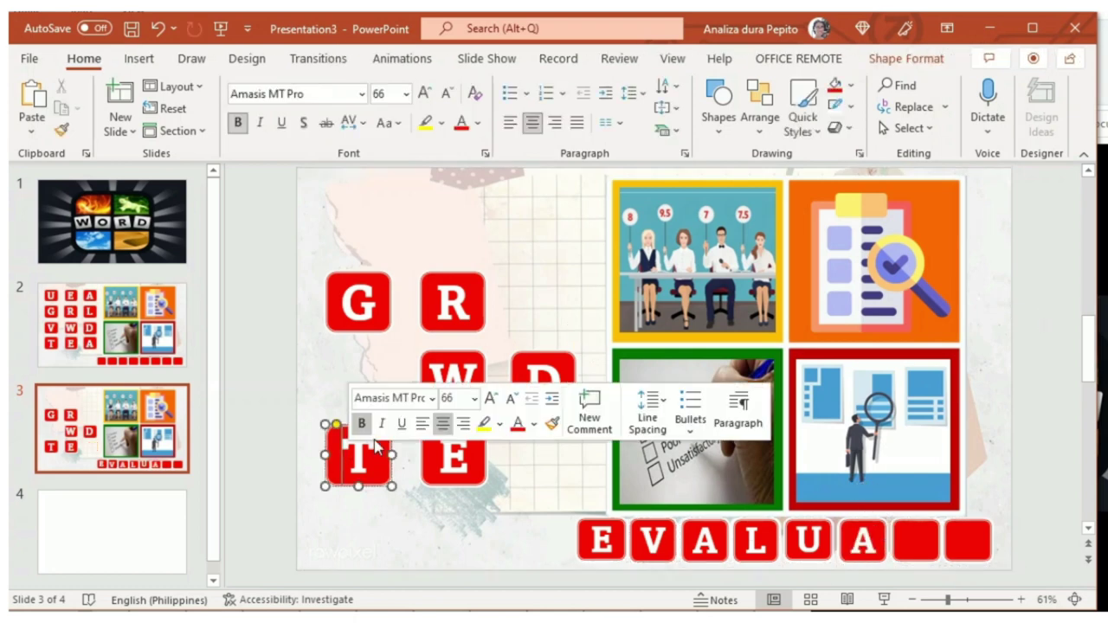
right_click(378, 485)
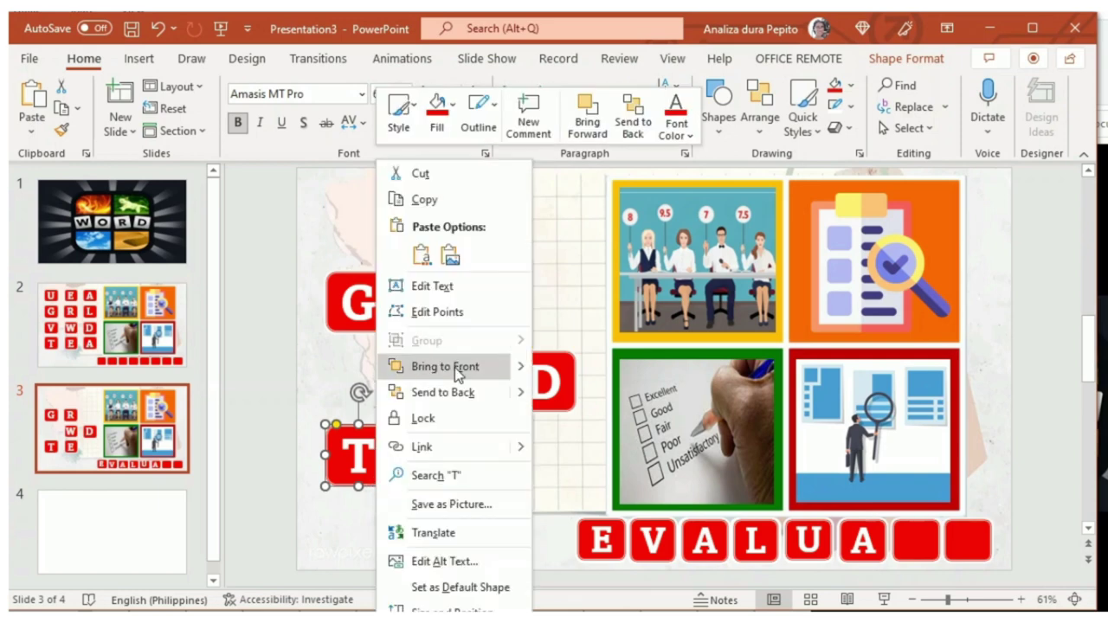
click(455, 367)
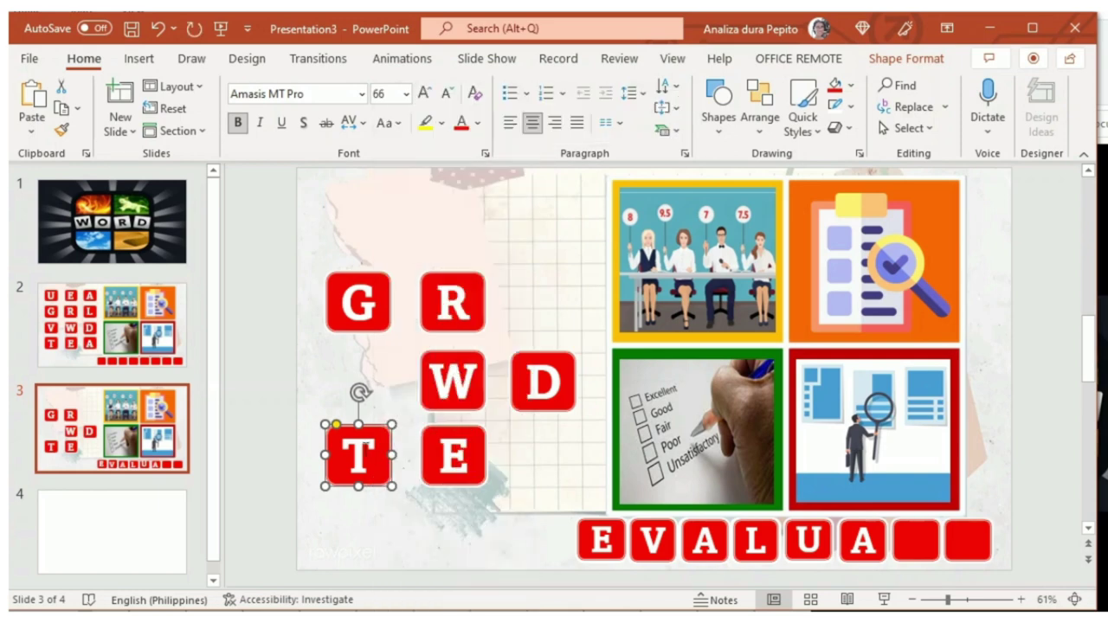
click(447, 93)
click(447, 93)
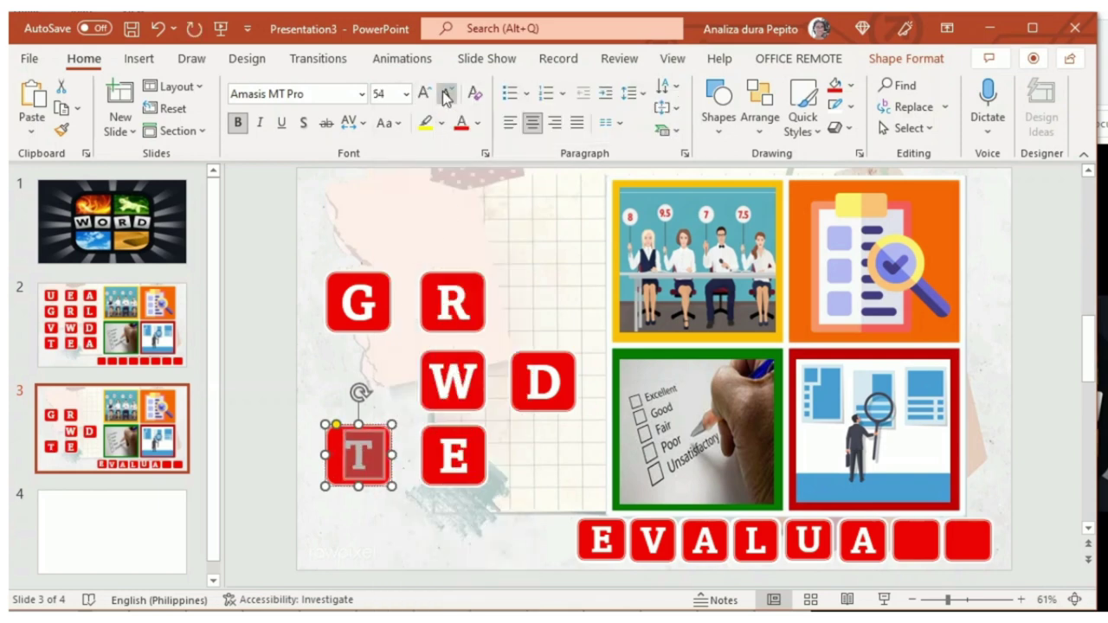
click(447, 93)
key(Delete)
key(ctrl+z)
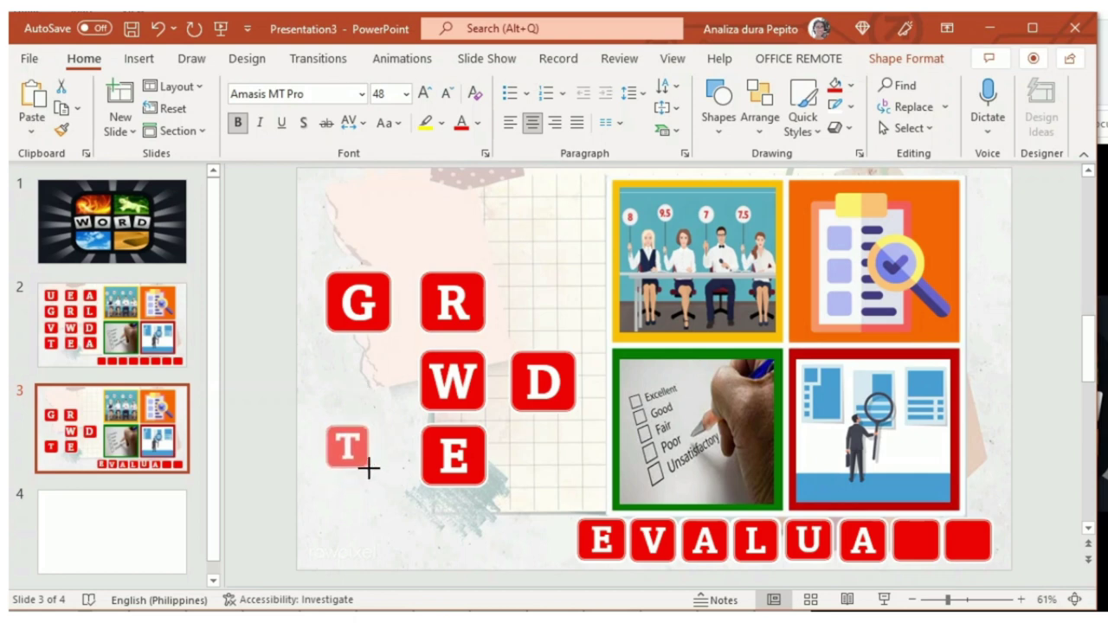
drag(357, 452, 931, 528)
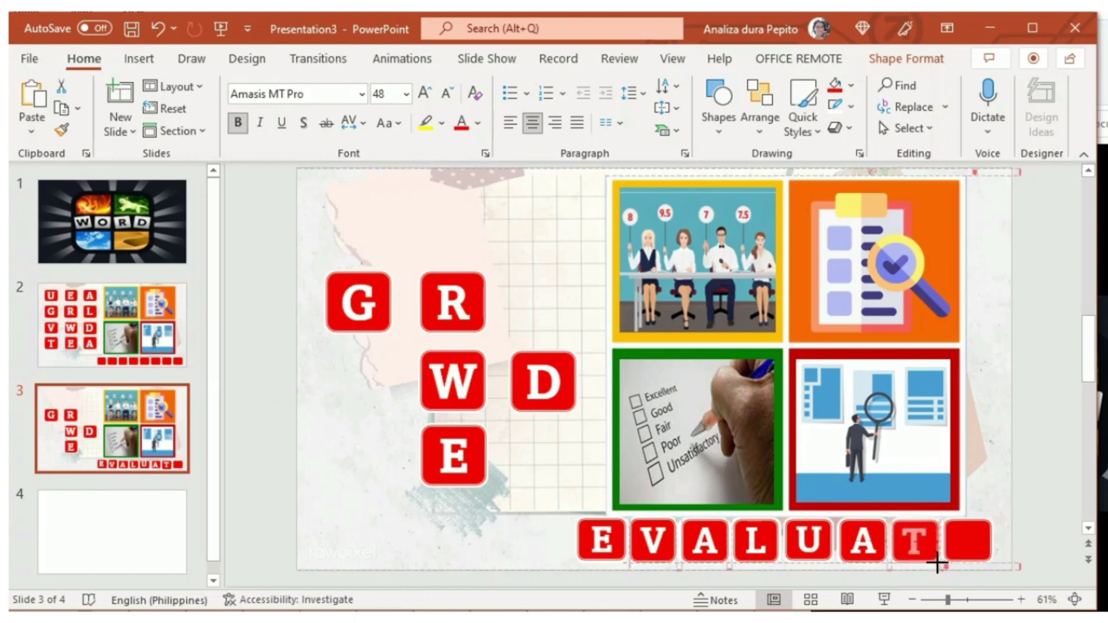
Shrink the E tile to 48 pt, bring it to front, and fit it into the last answer box.
drag(463, 452, 466, 459)
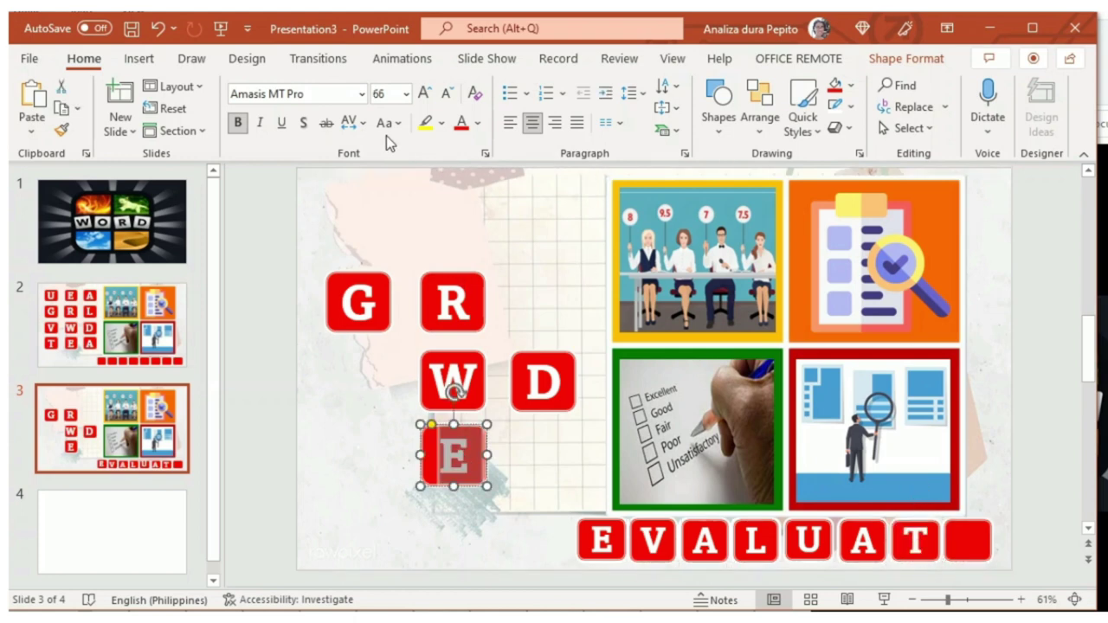
click(446, 94)
click(446, 94)
click(446, 94)
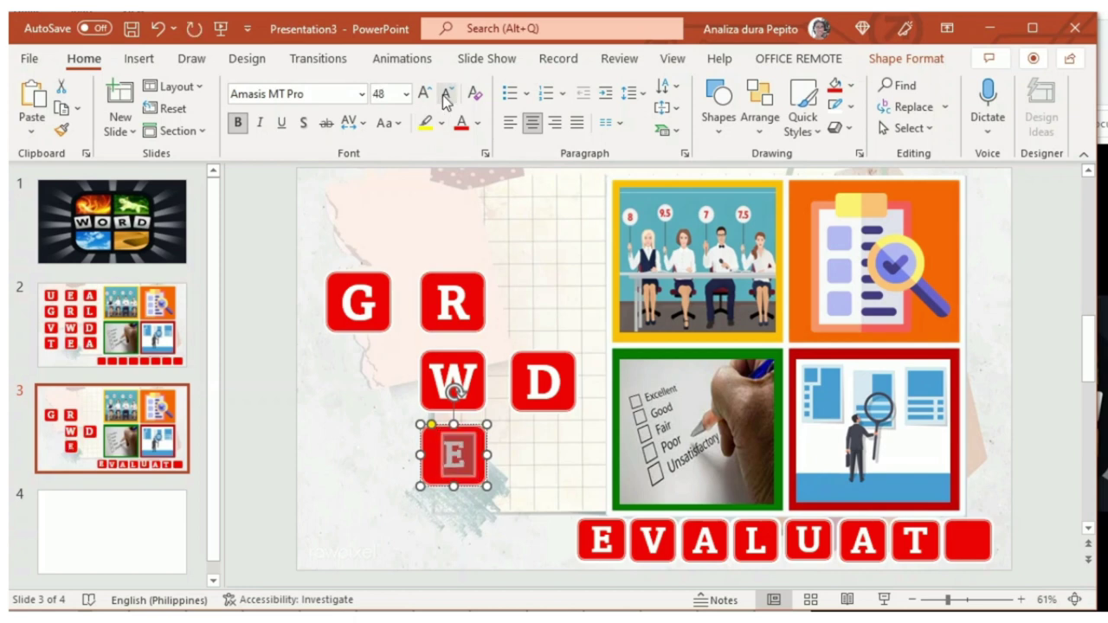
right_click(471, 430)
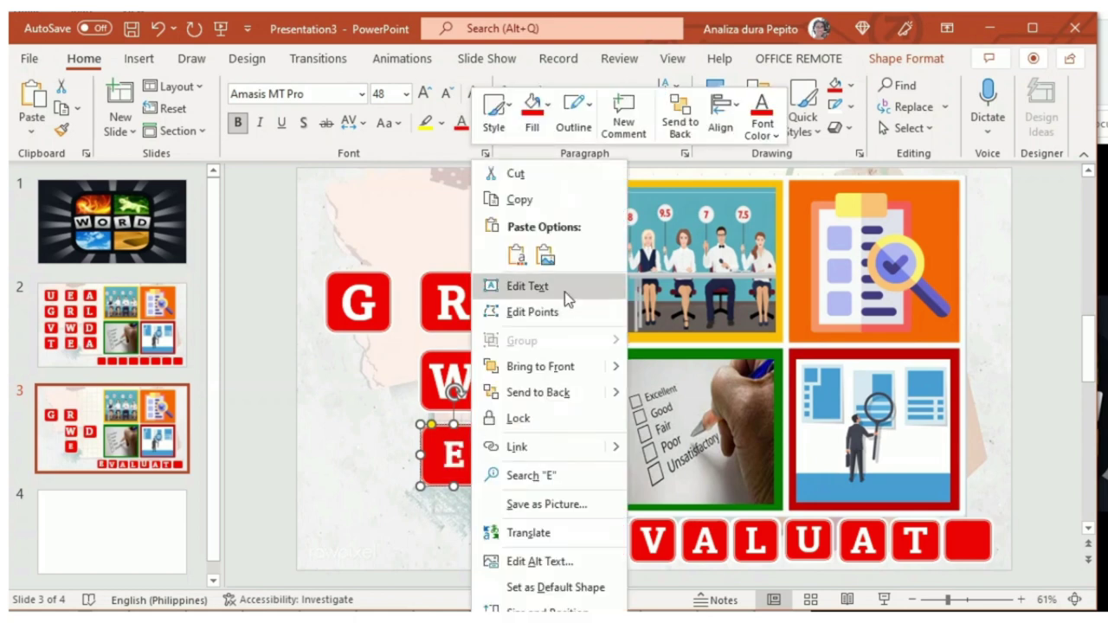
click(554, 367)
drag(487, 486, 468, 469)
drag(457, 430, 981, 525)
drag(992, 564, 994, 562)
click(1035, 525)
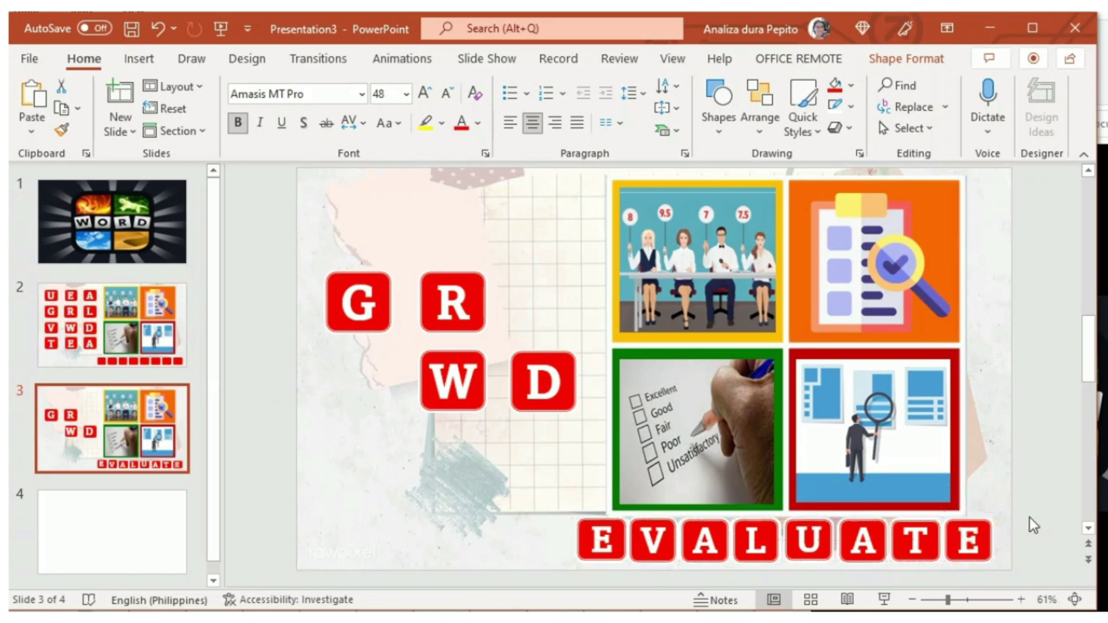
Apply a Morph transition to the EVALUATE slide 3, preview it, then go back to slide 2.
click(134, 310)
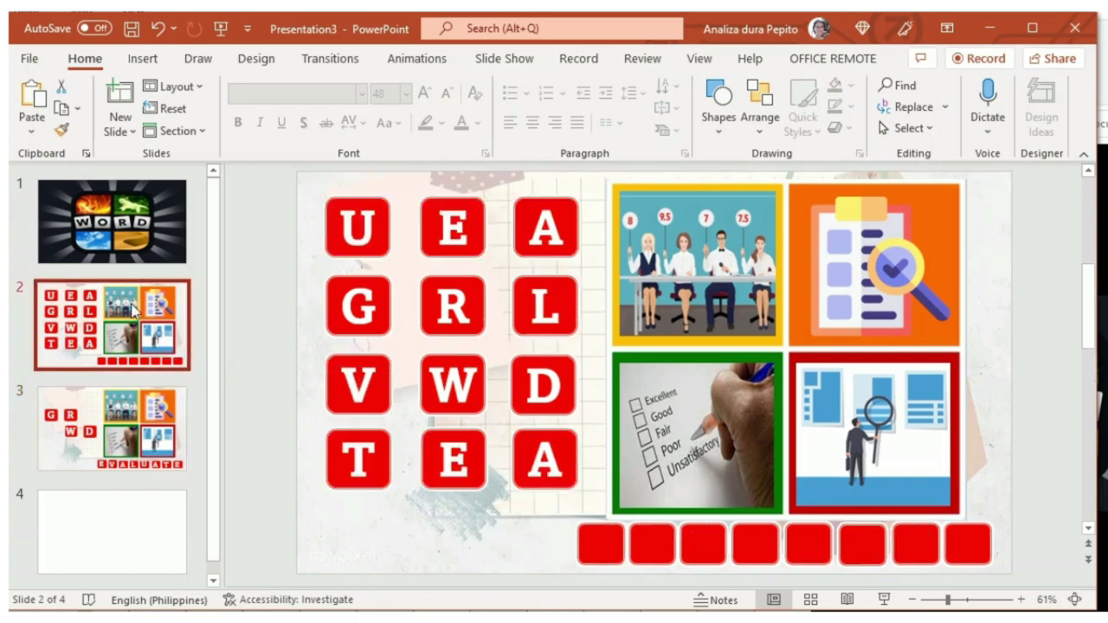
click(101, 414)
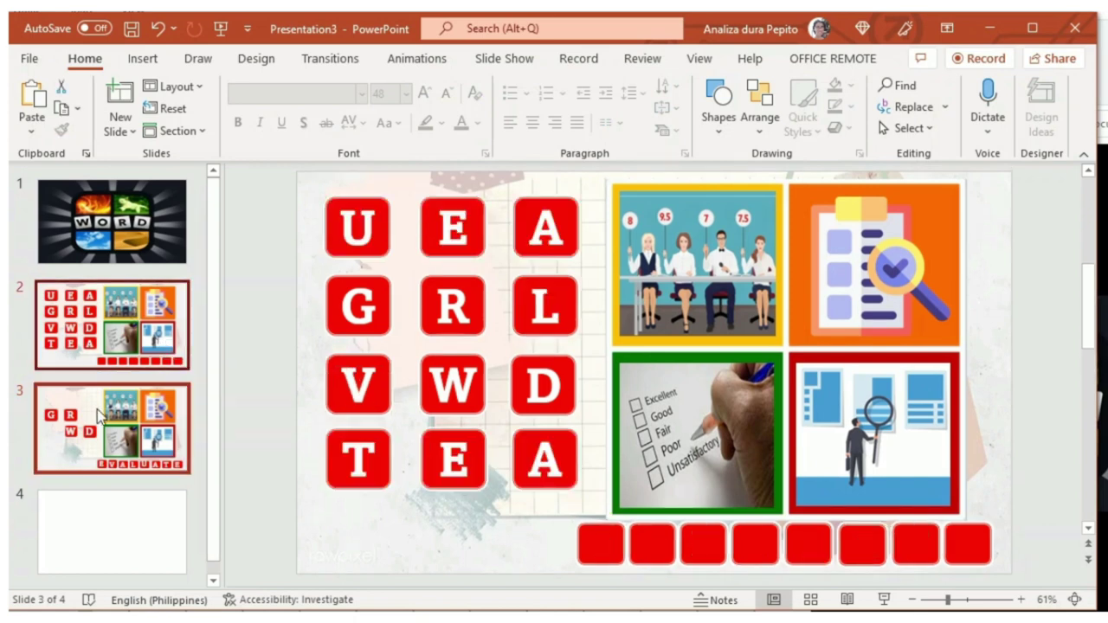
click(340, 67)
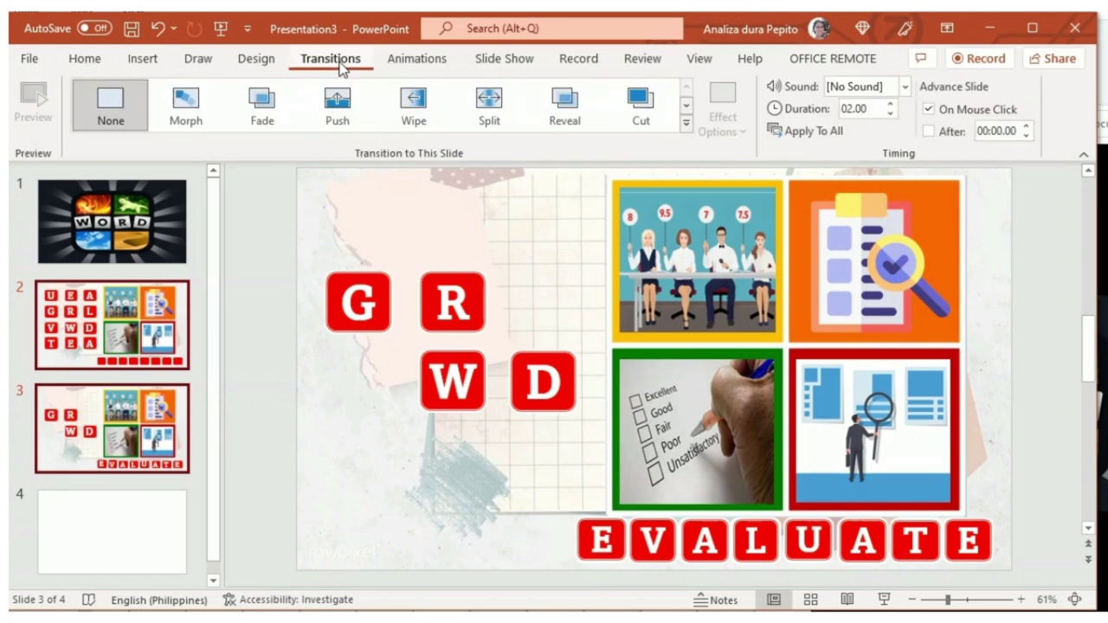
click(187, 106)
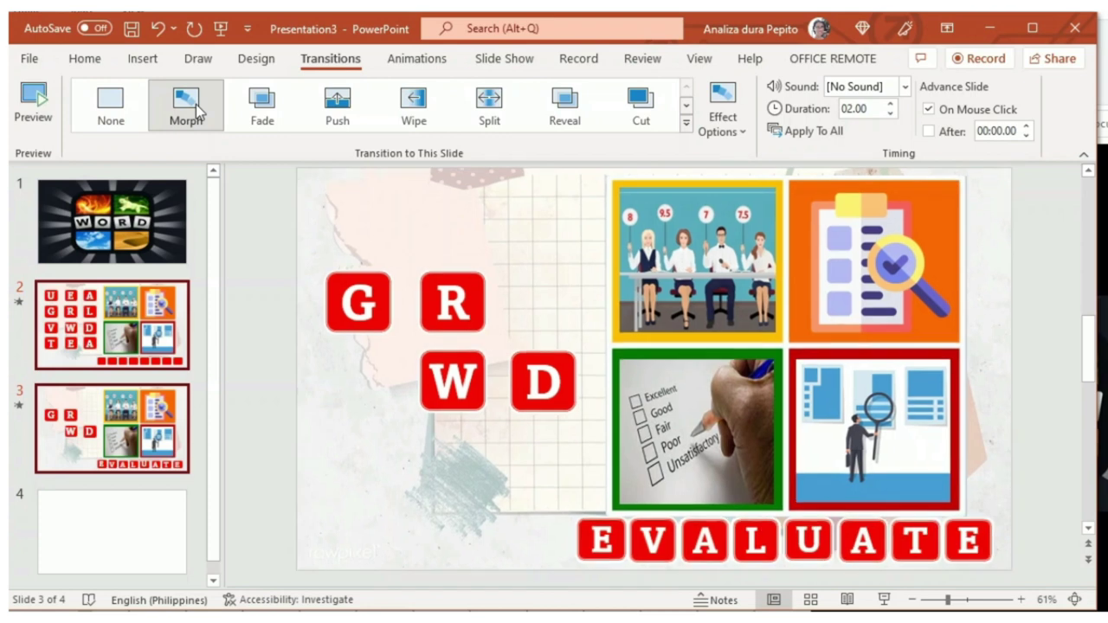
click(33, 102)
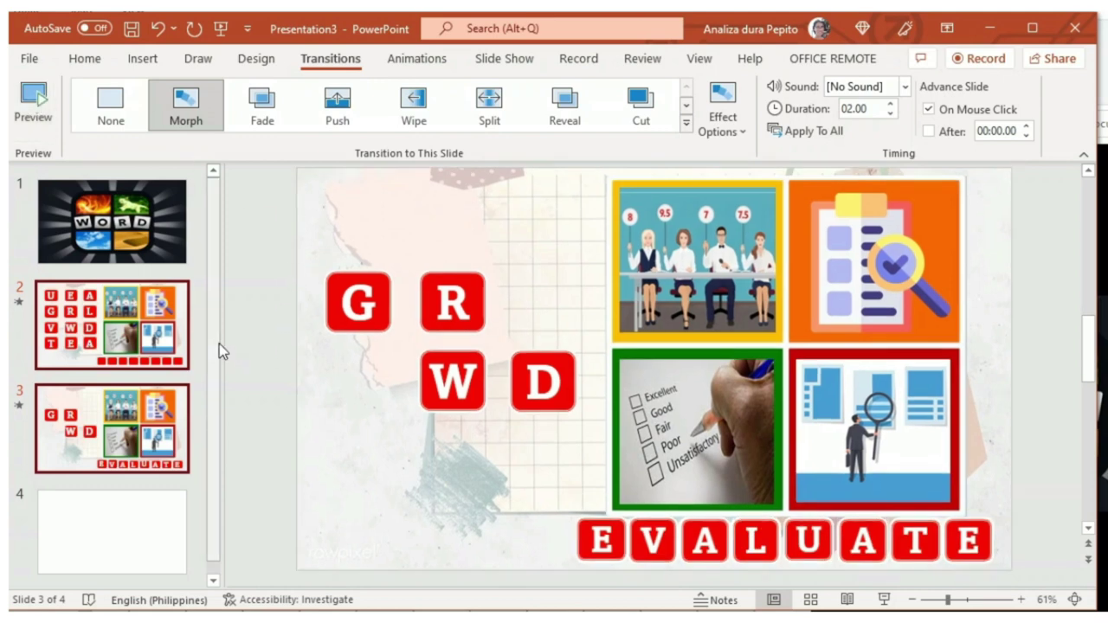
scroll(218, 347, down, 1)
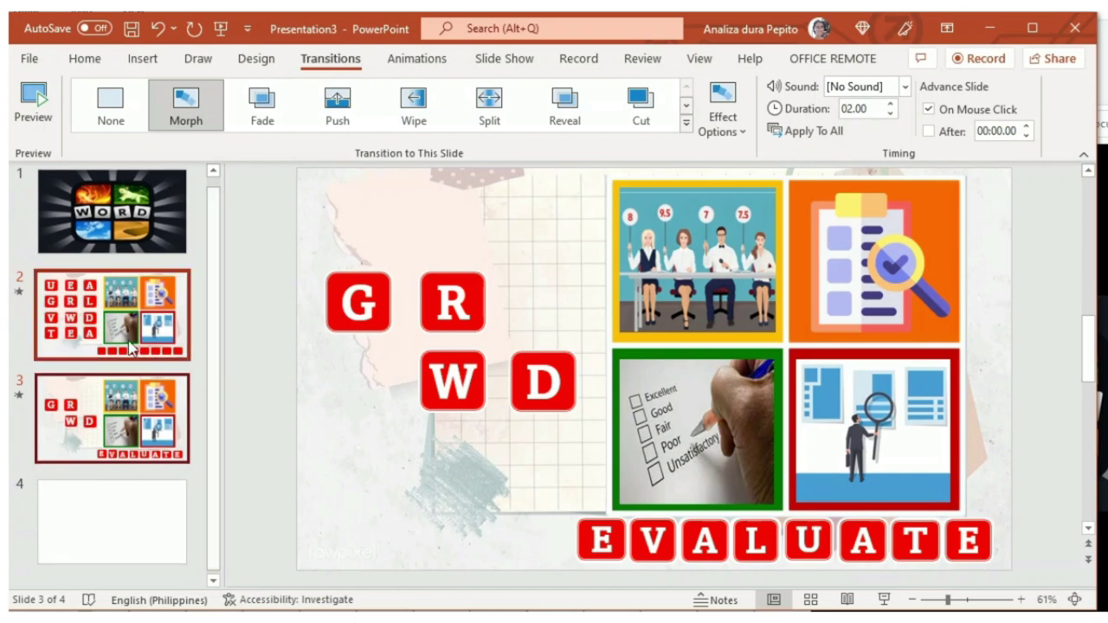
click(94, 329)
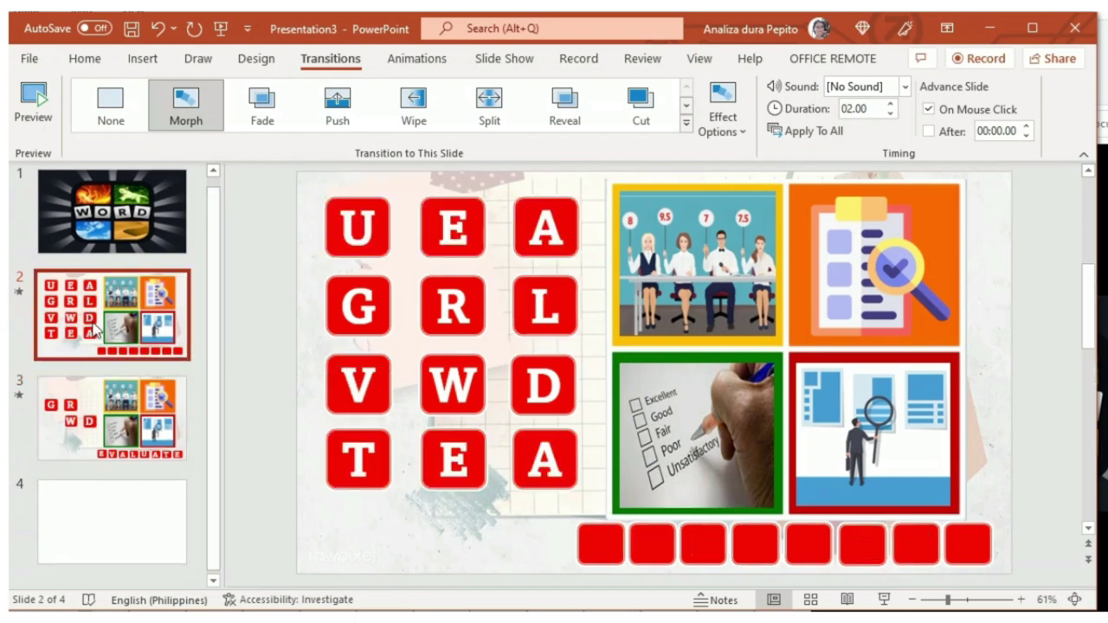
Copy slide 2 and paste the duplicate as a new slide after slide 3.
right_click(89, 305)
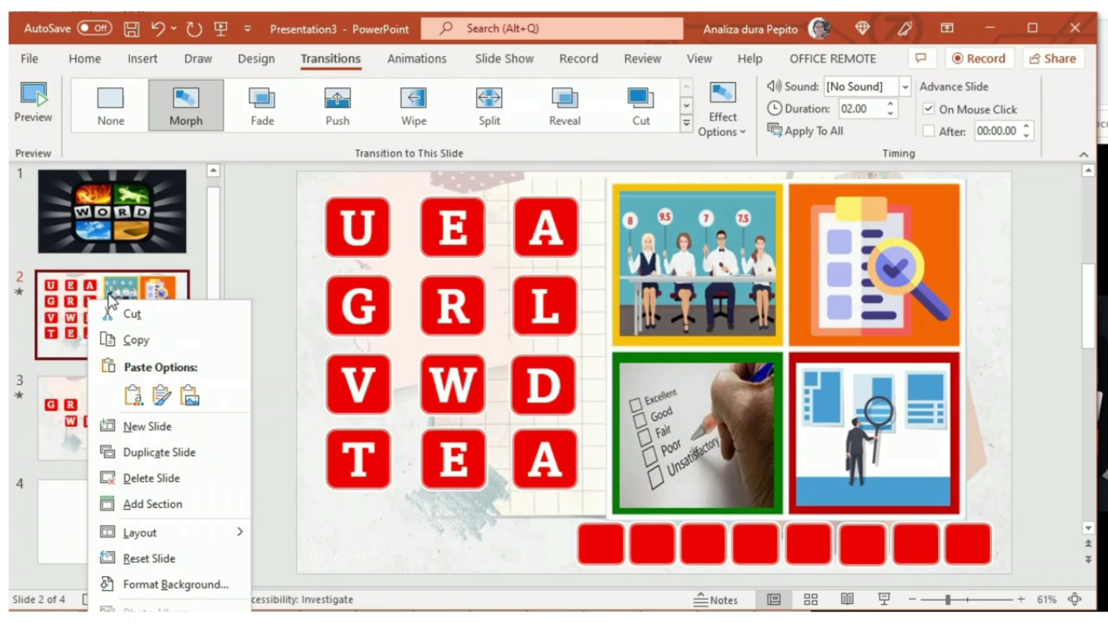
click(152, 338)
click(102, 476)
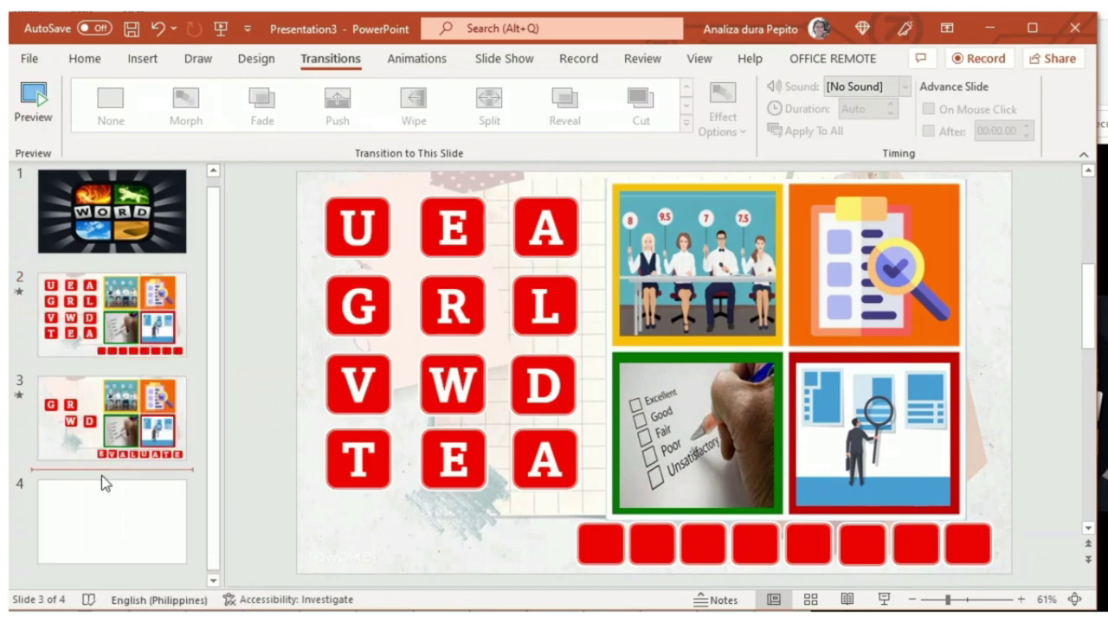
key(ctrl+v)
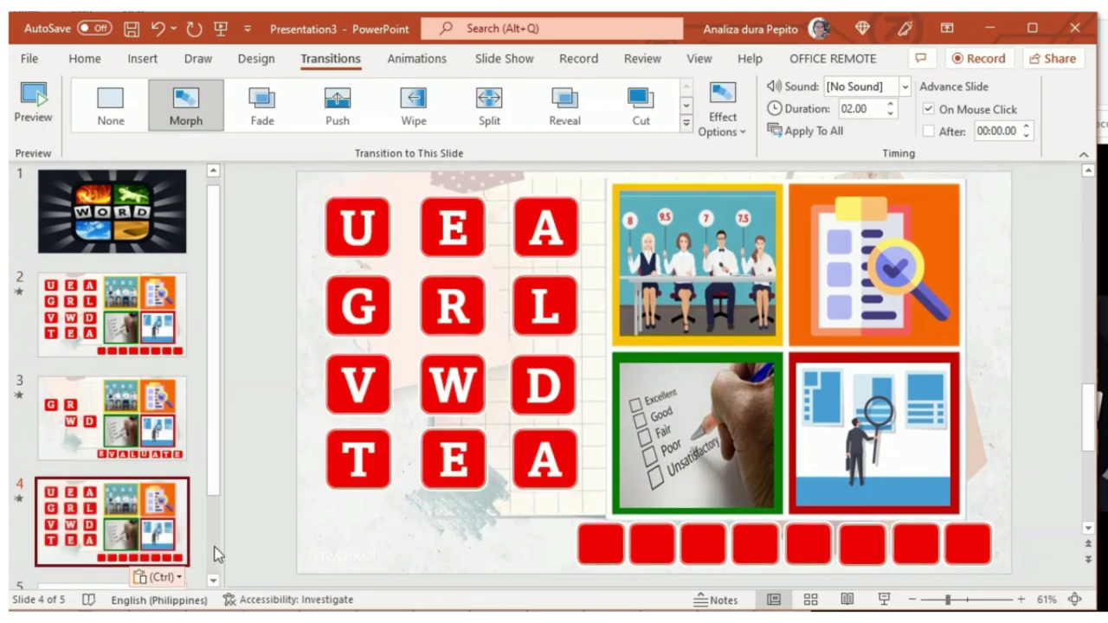
Delete the judges, clipboard, checklist and magnifier pictures from the new slide 4.
click(710, 242)
key(Delete)
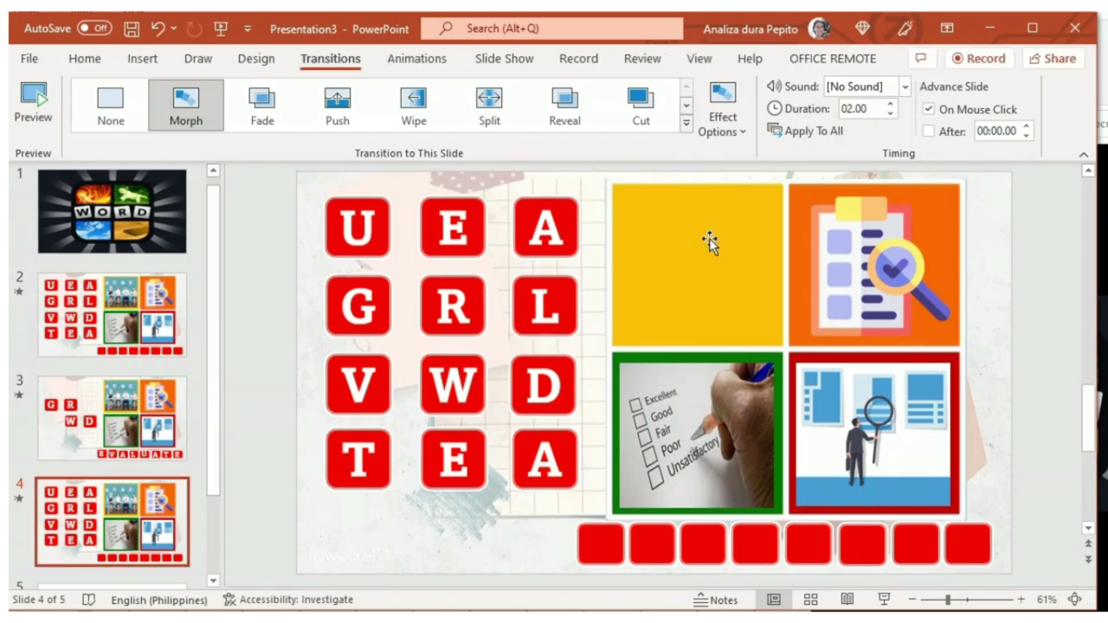
click(862, 249)
key(Delete)
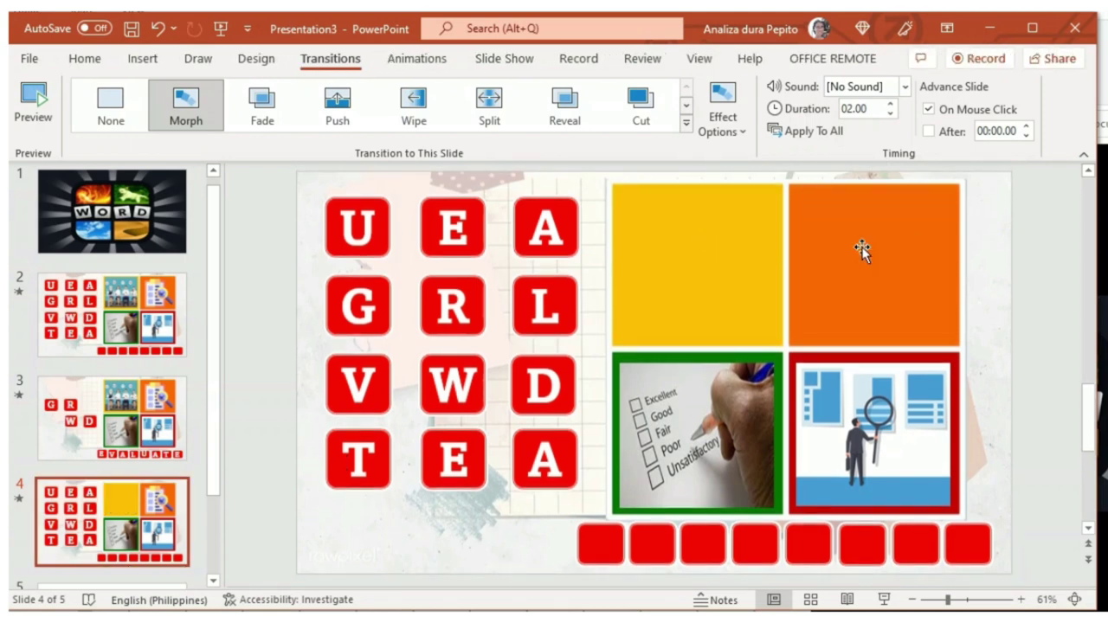
click(728, 388)
key(Delete)
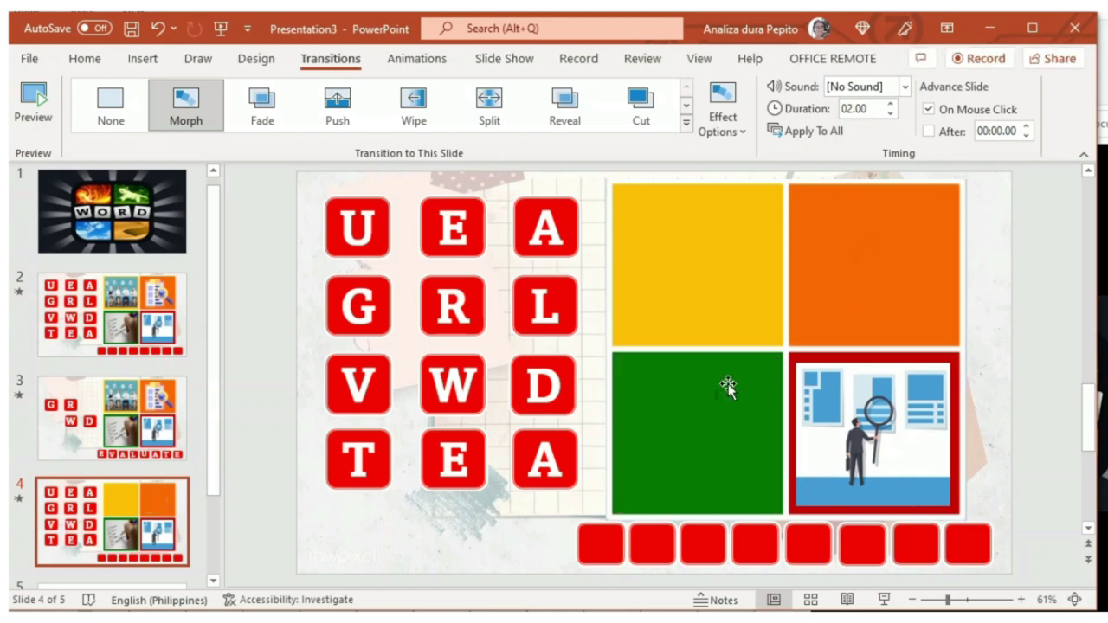
click(913, 399)
key(Delete)
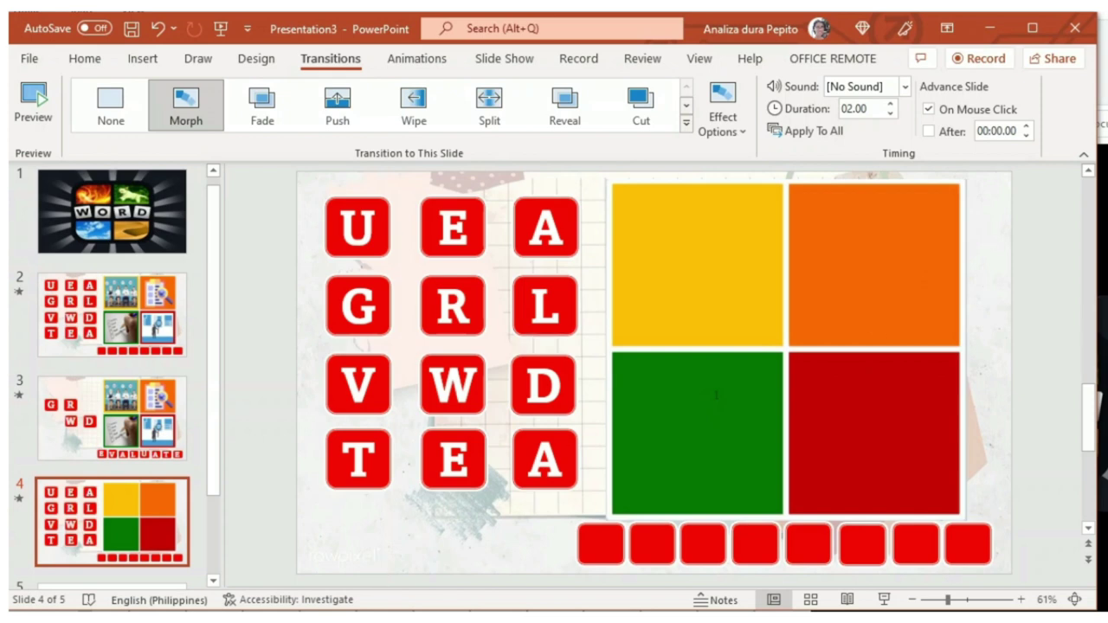
In the Word document, multi-select and copy the backbend, slingshot, gymnast and businessman pictures, then go back to PowerPoint.
click(511, 567)
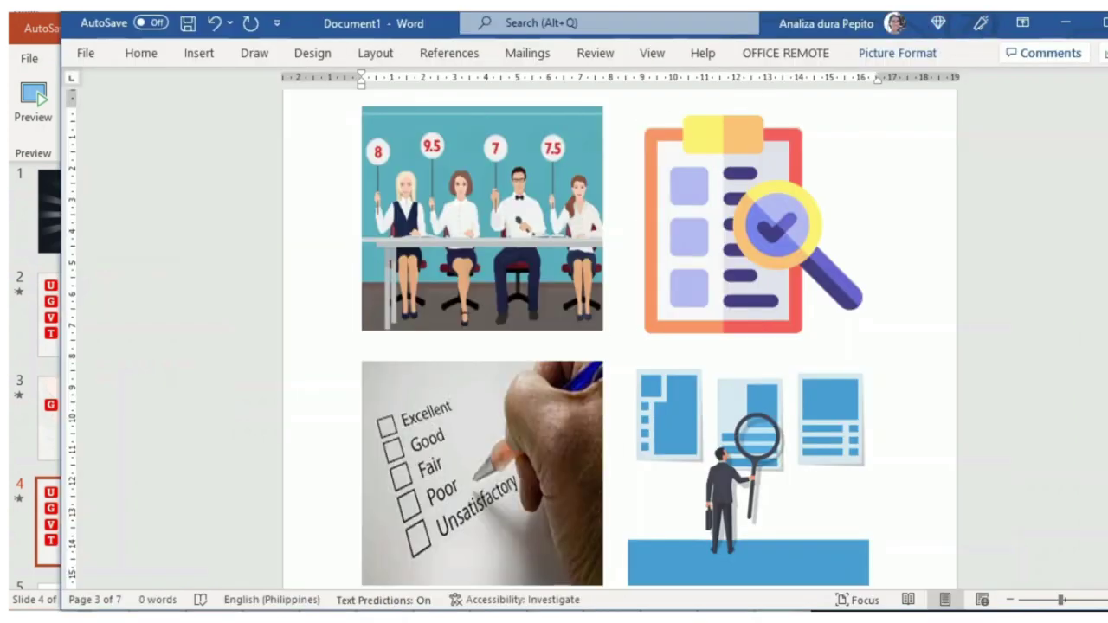
click(1038, 261)
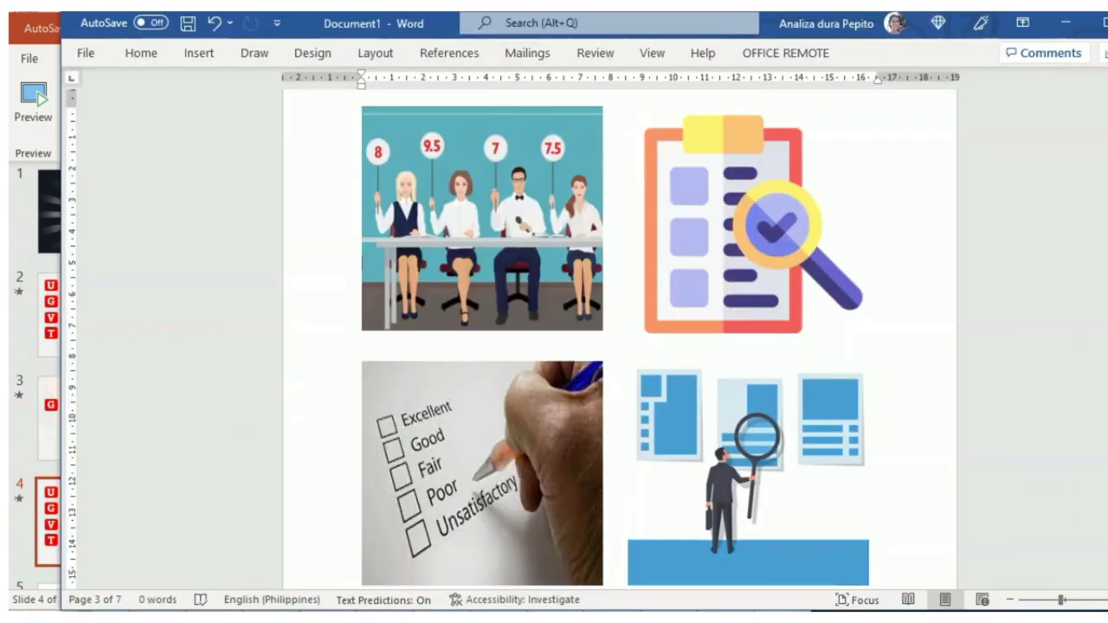
scroll(1038, 261, down, 8)
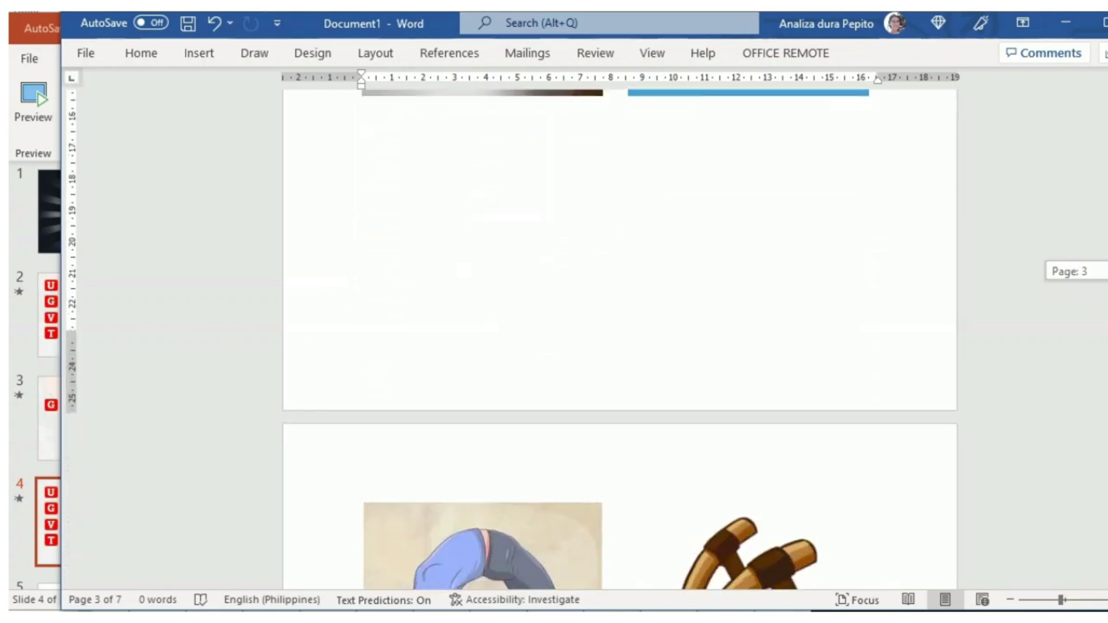
scroll(620, 338, down, 3)
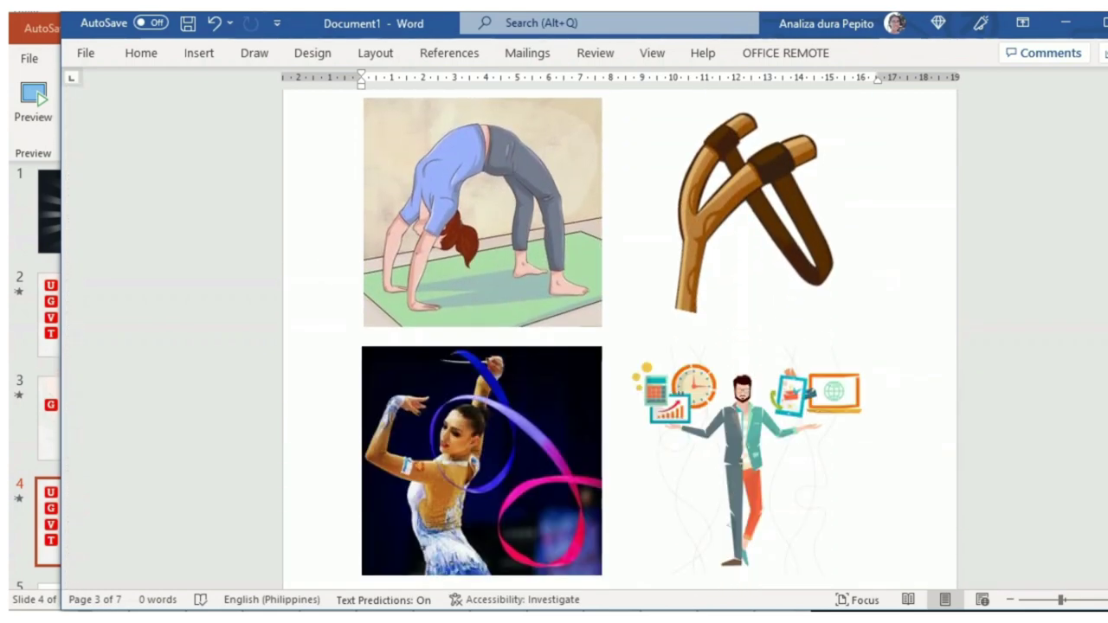
click(518, 163)
ctrl+click(704, 184)
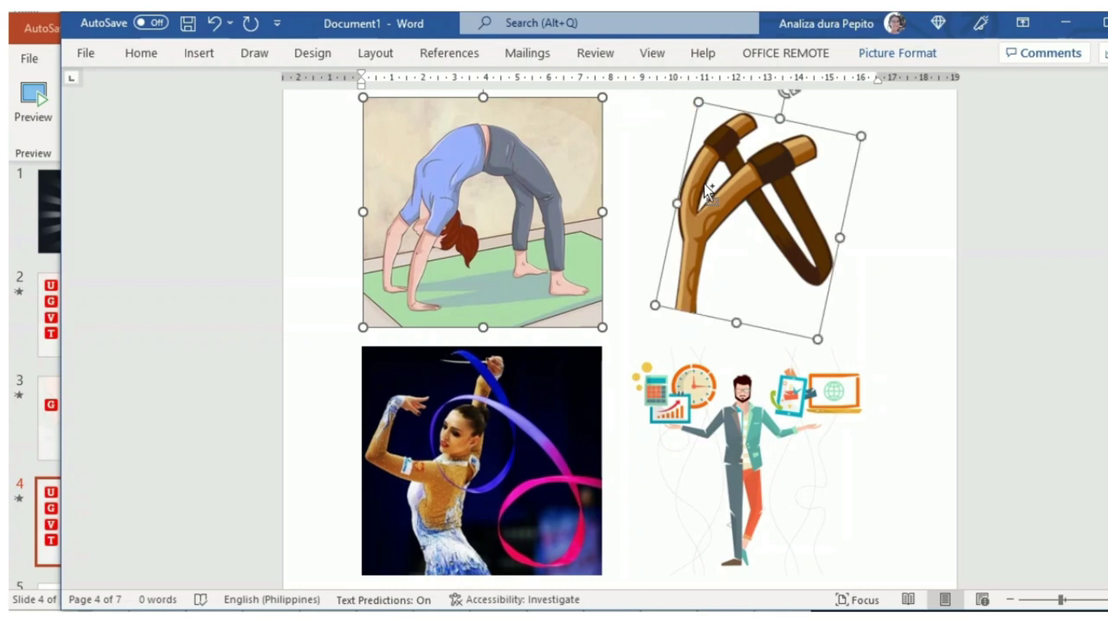
ctrl+click(522, 411)
ctrl+click(676, 415)
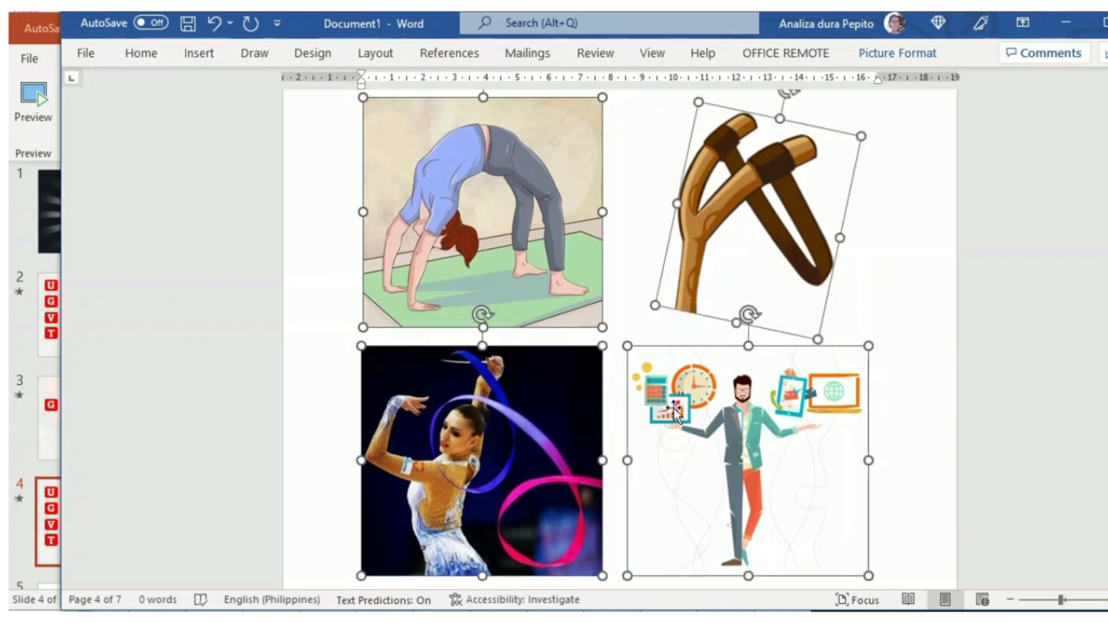
right_click(676, 414)
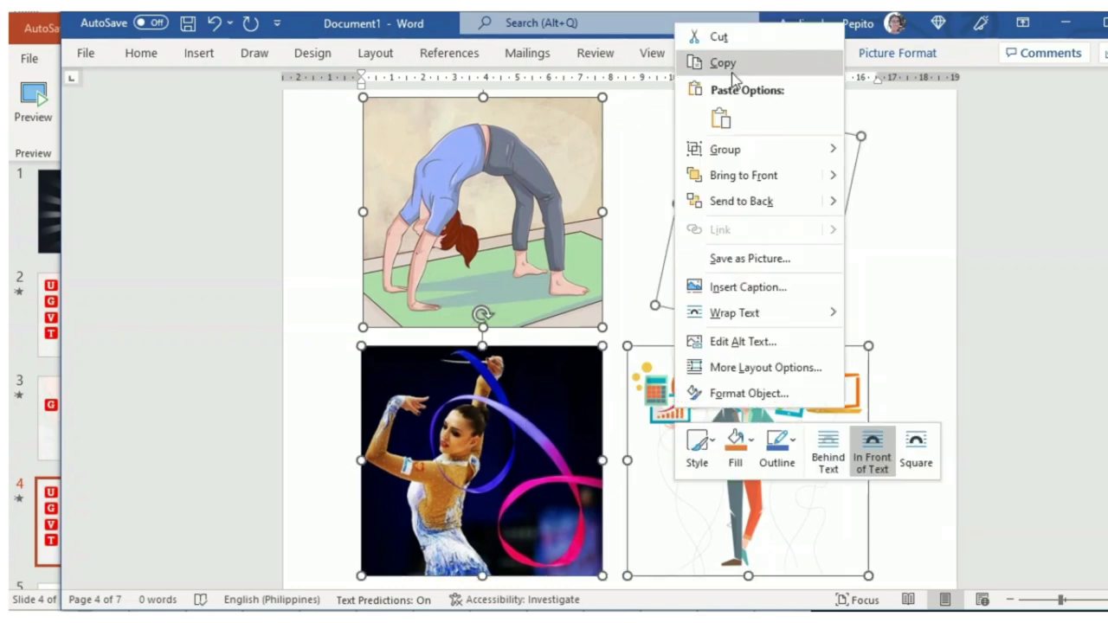
click(732, 71)
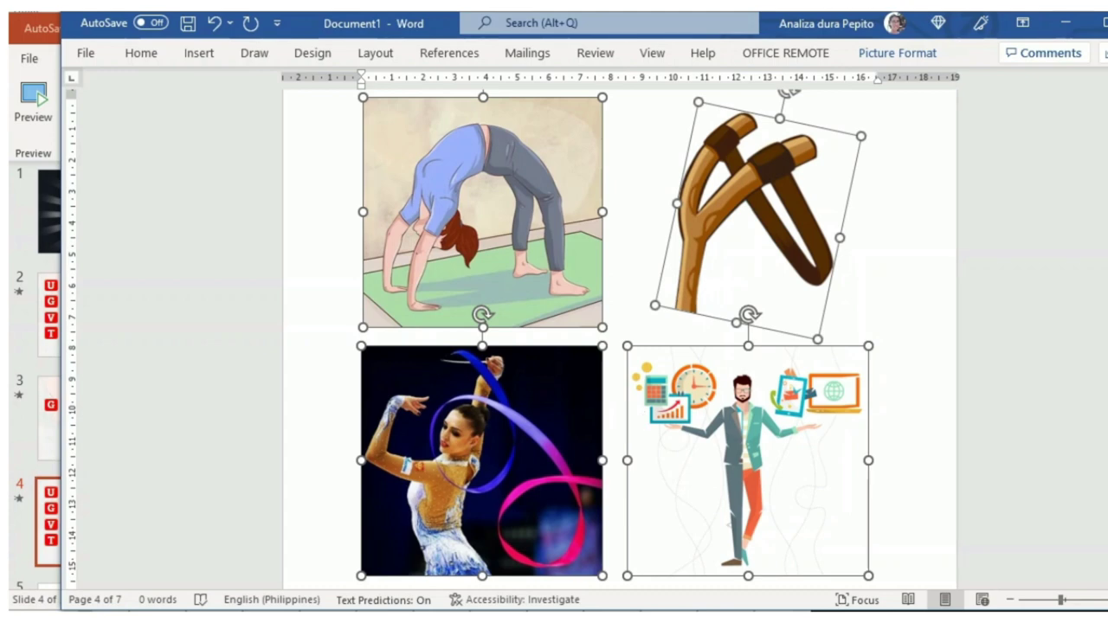
click(346, 582)
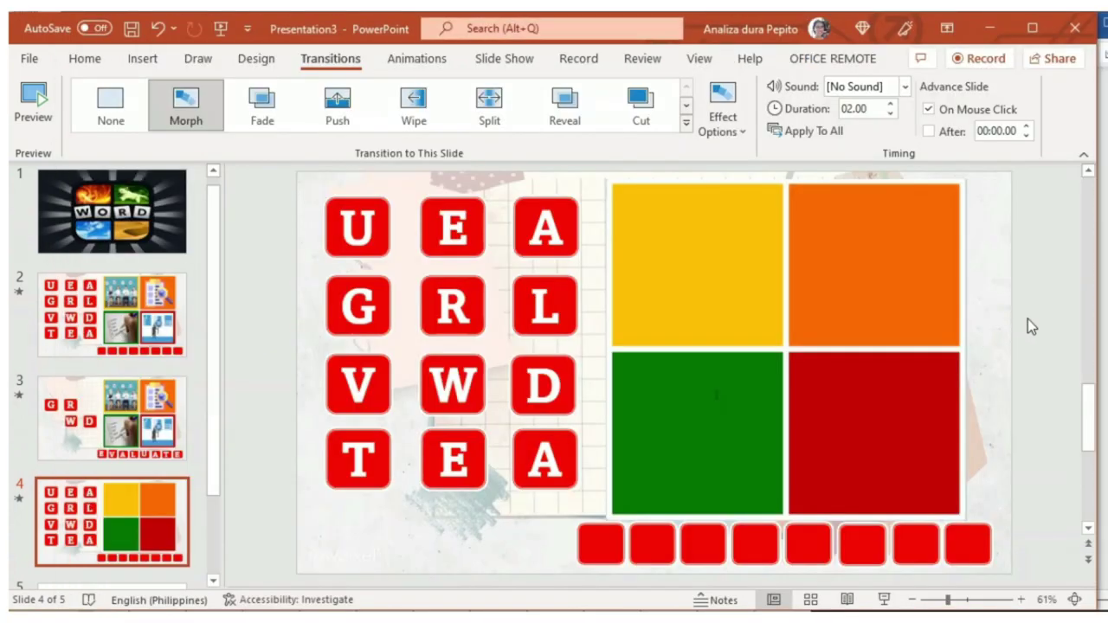
Paste the four pictures onto slide 4, undo the slingshot rotation, and fit the backbend into the yellow square.
key(ctrl+v)
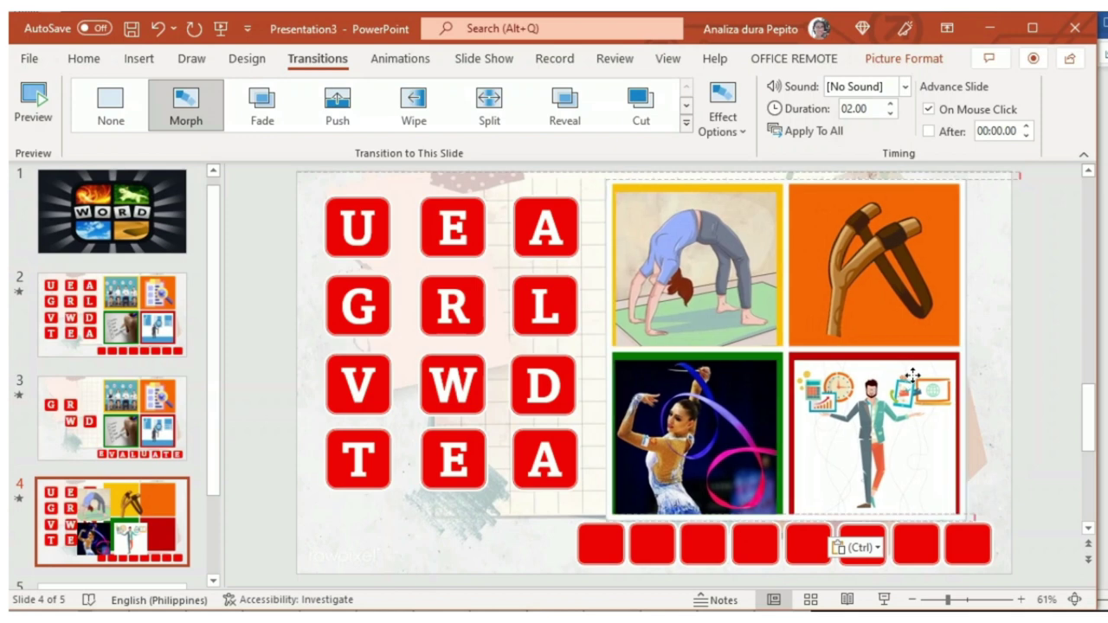
key(ctrl+y)
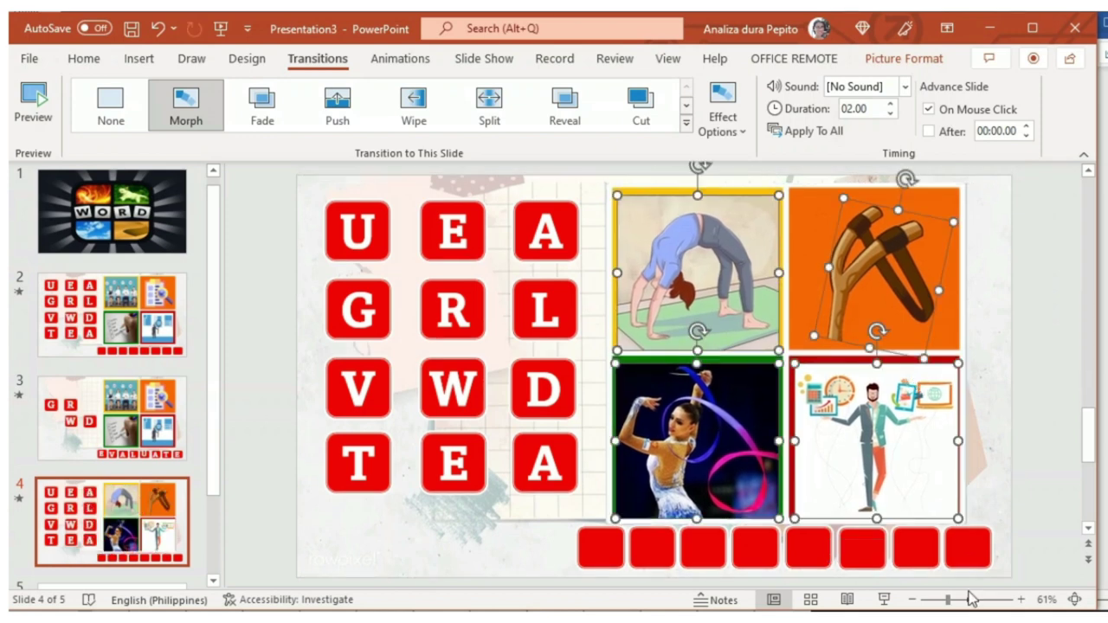
key(ctrl+y)
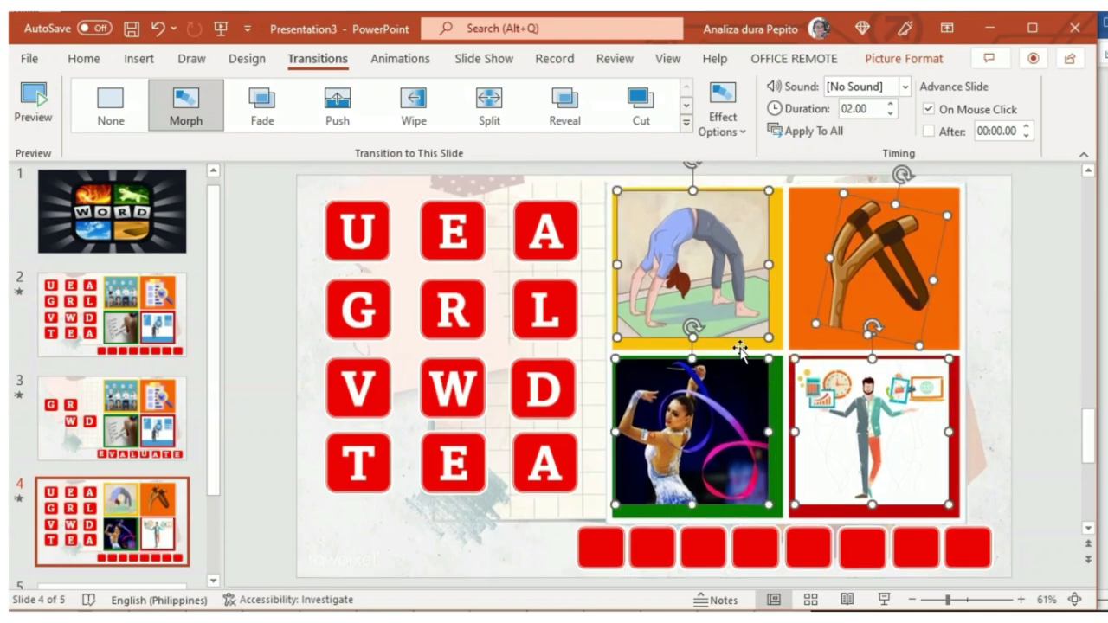
key(ctrl+z)
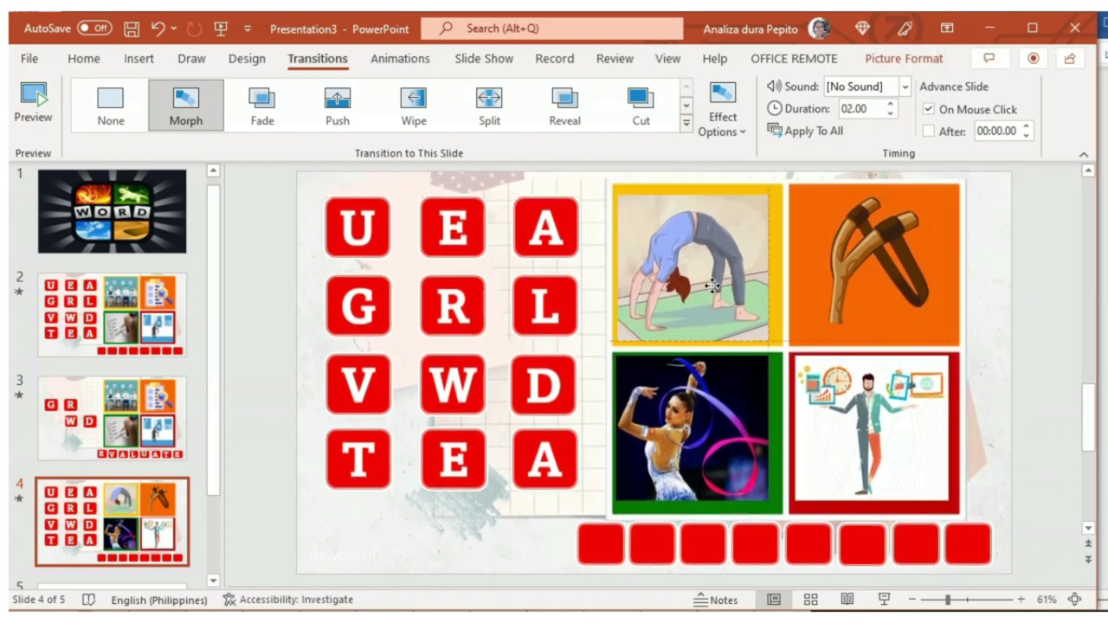
drag(769, 268, 780, 269)
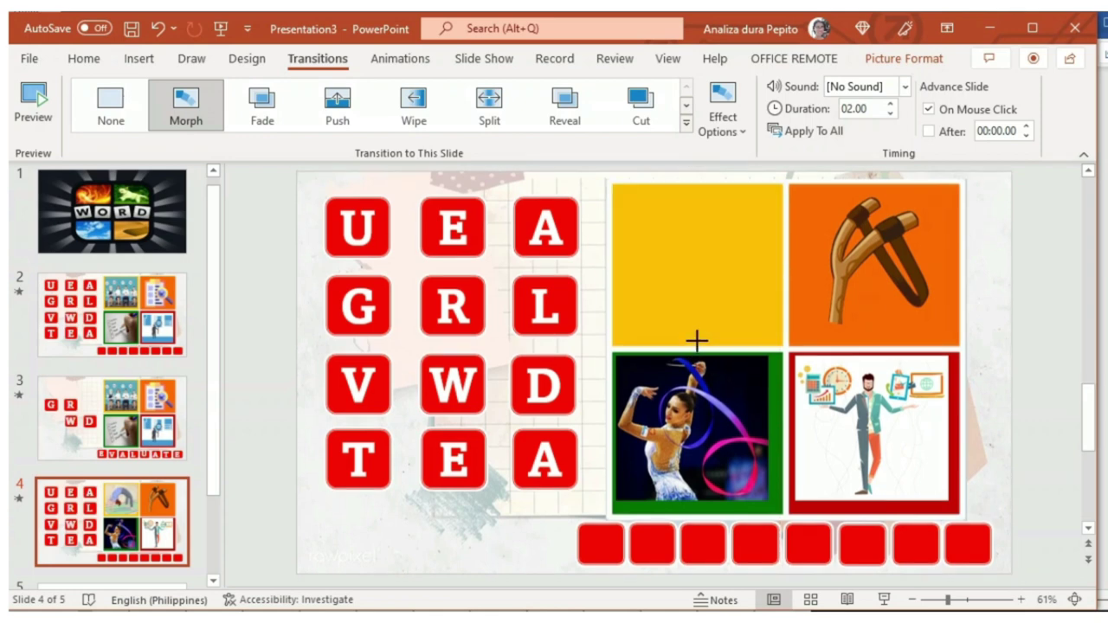
click(1046, 296)
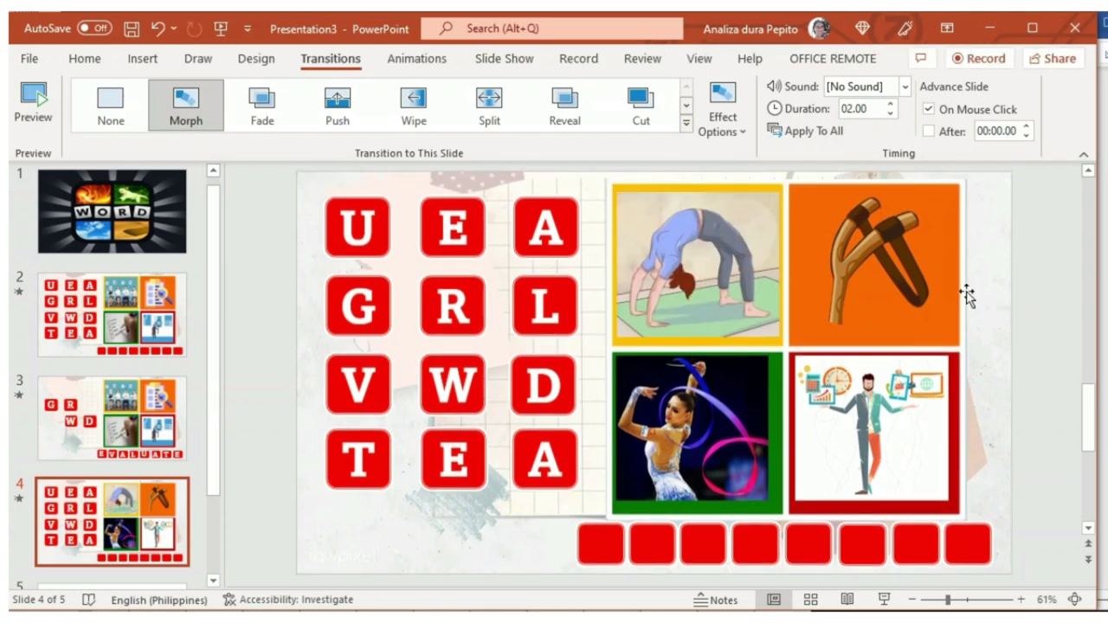
click(757, 260)
drag(771, 193, 775, 200)
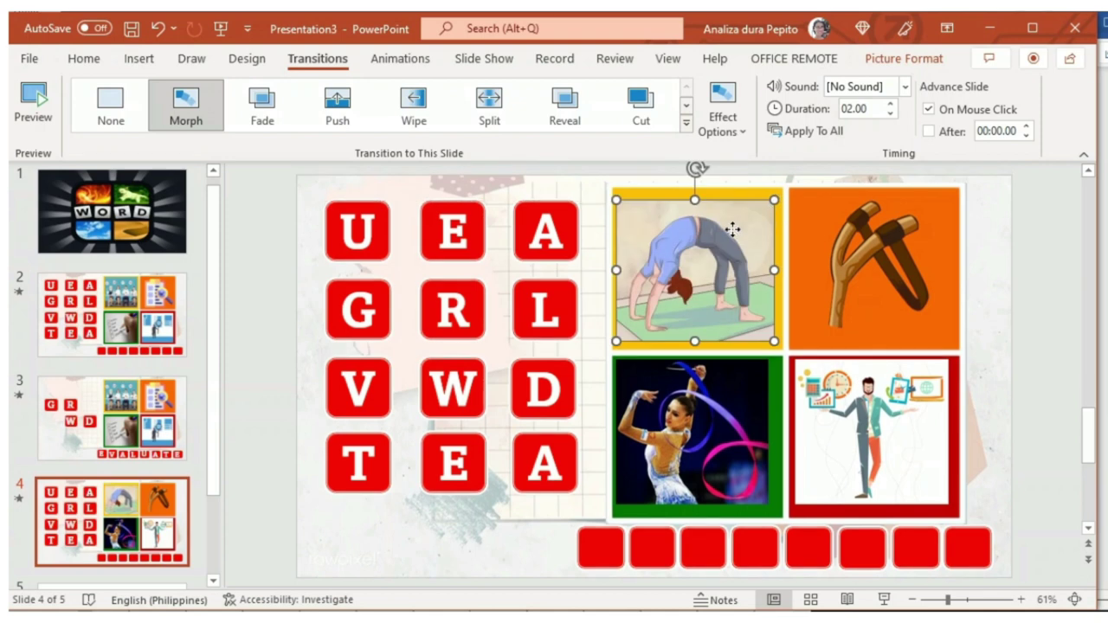
drag(696, 200, 697, 194)
drag(701, 339, 697, 345)
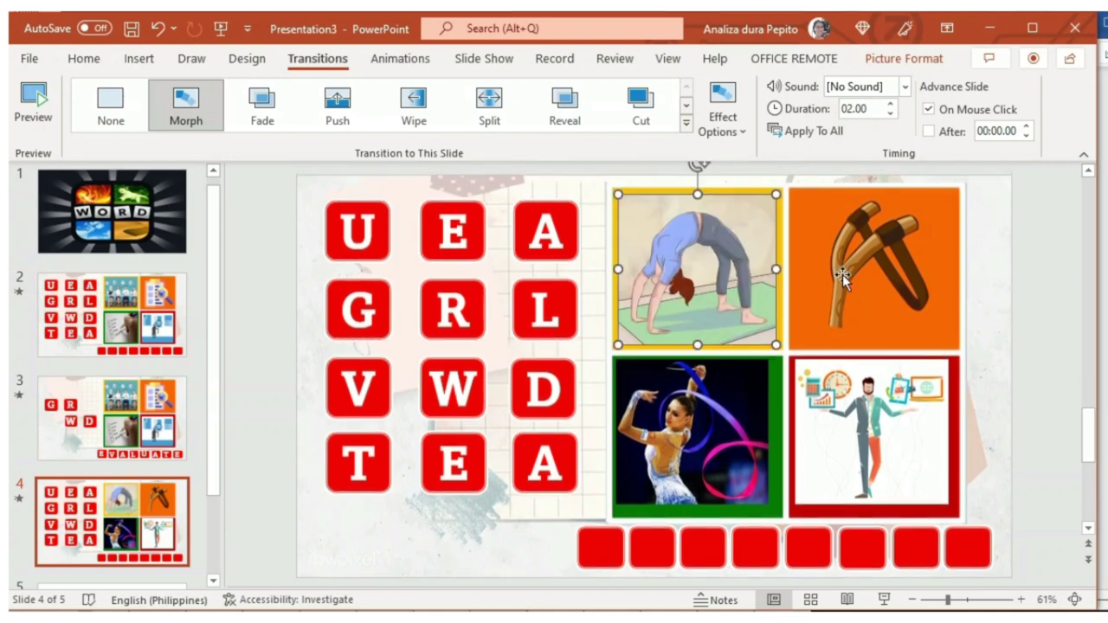
Fit the ribbon gymnast into the green square and the businessman into the red square.
click(843, 274)
click(719, 431)
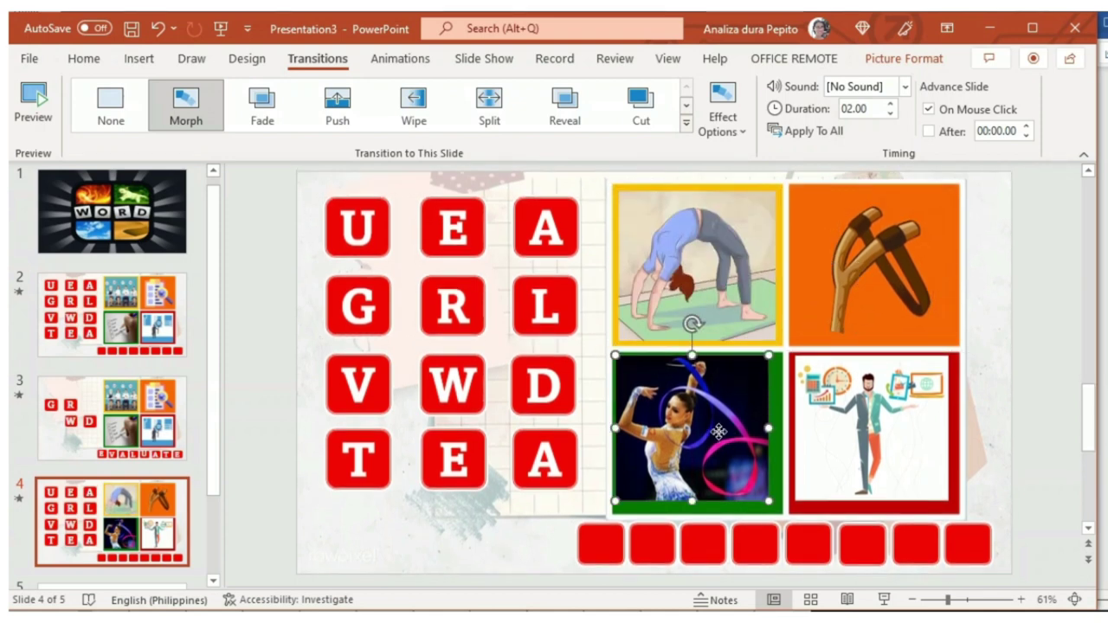
drag(719, 431, 721, 434)
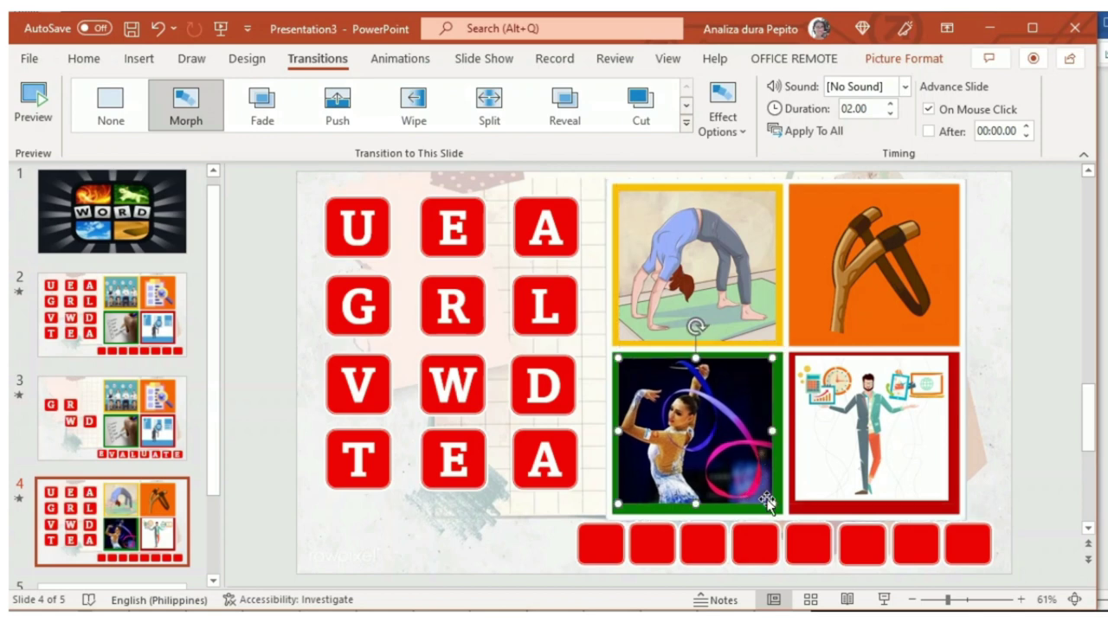
drag(768, 502, 781, 513)
click(871, 435)
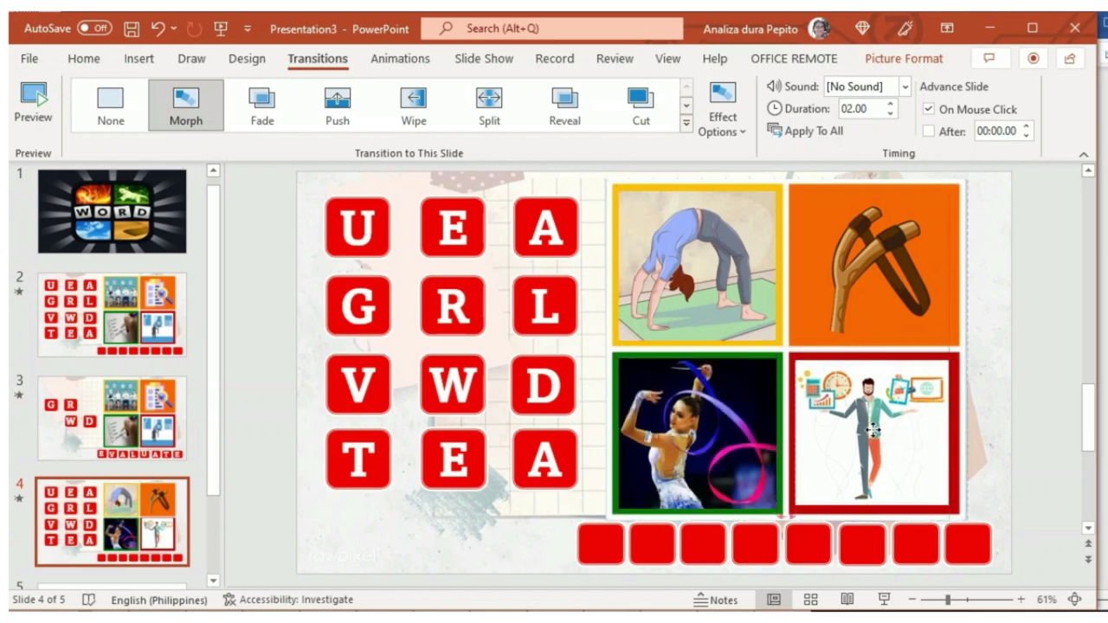
drag(950, 433, 953, 435)
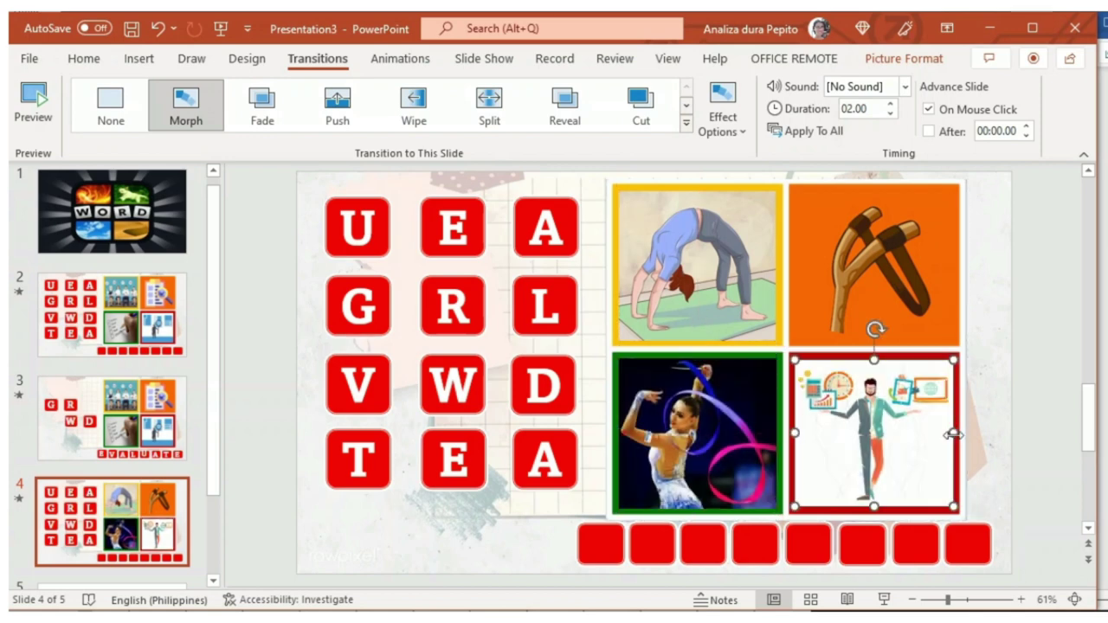
click(1042, 426)
Change the top two grid rows' tile letters to B, L, R and T, S, X.
click(358, 226)
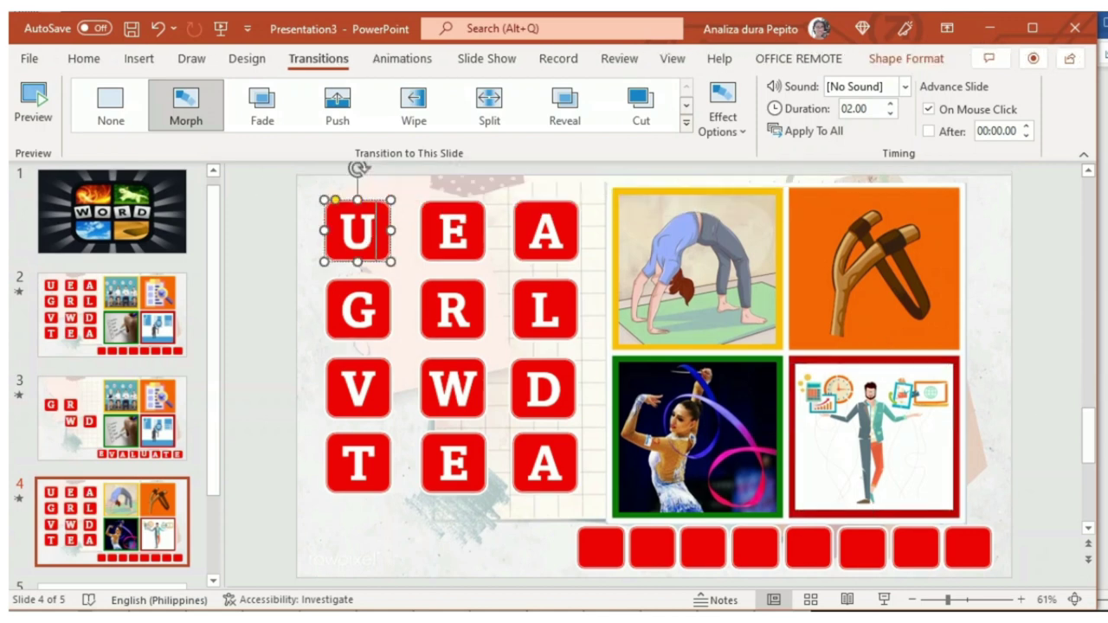
text(B)
click(452, 227)
text(L)
click(565, 238)
text(R)
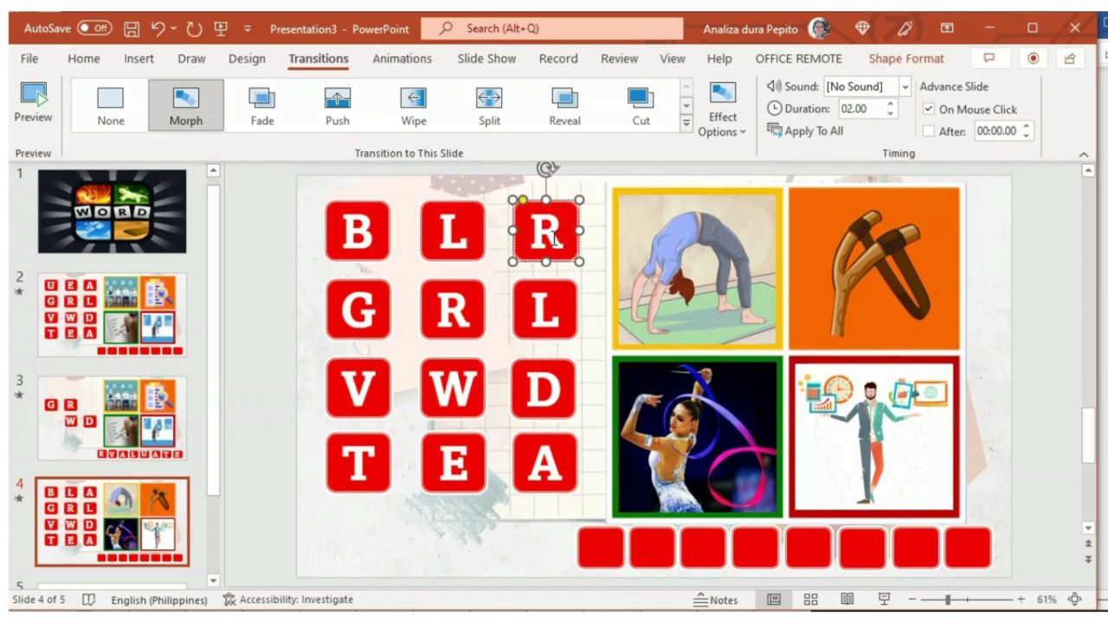
click(374, 317)
text(T)
click(453, 305)
text(S)
click(544, 305)
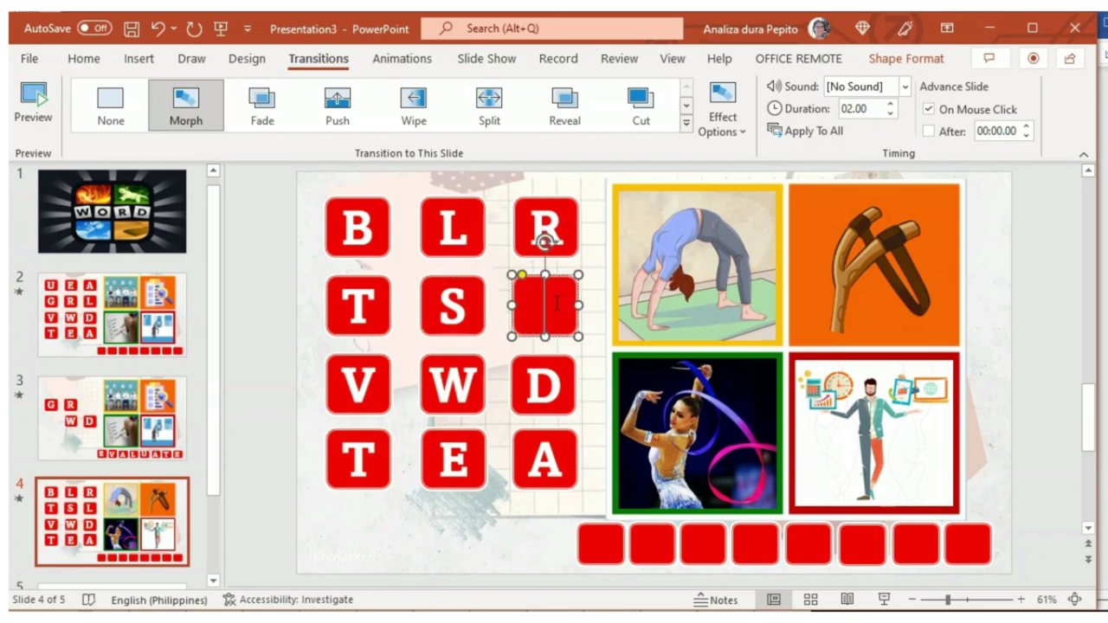
text(X)
Change the third and bottom rows' tile letters to I, F, E and L, E, H.
click(359, 385)
text(I)
click(453, 385)
text(F)
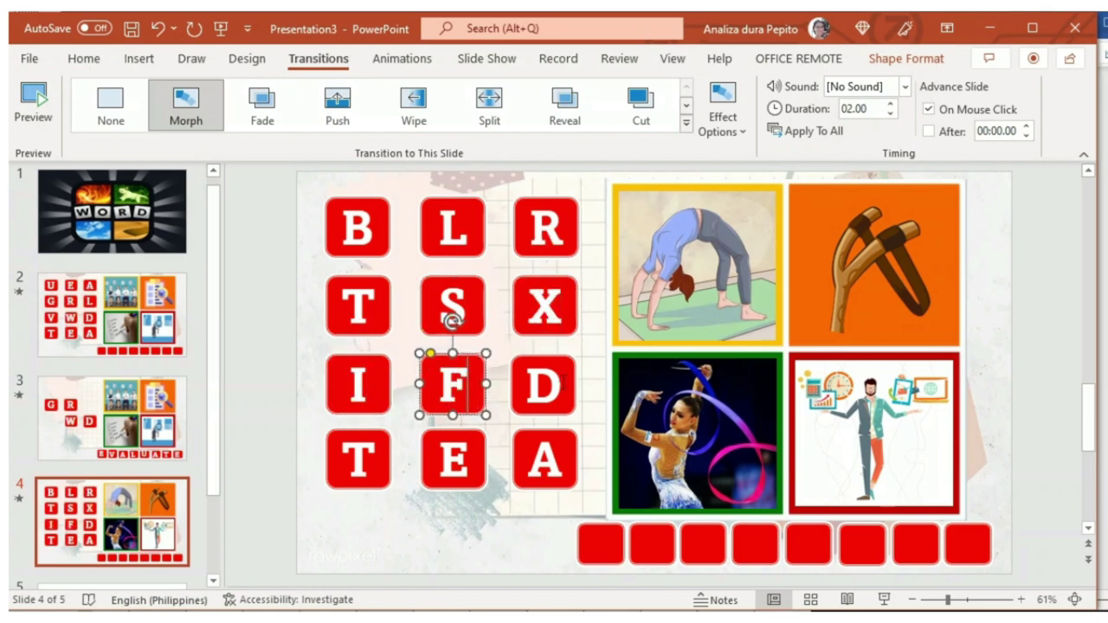
click(555, 385)
text(E)
click(372, 459)
text(L)
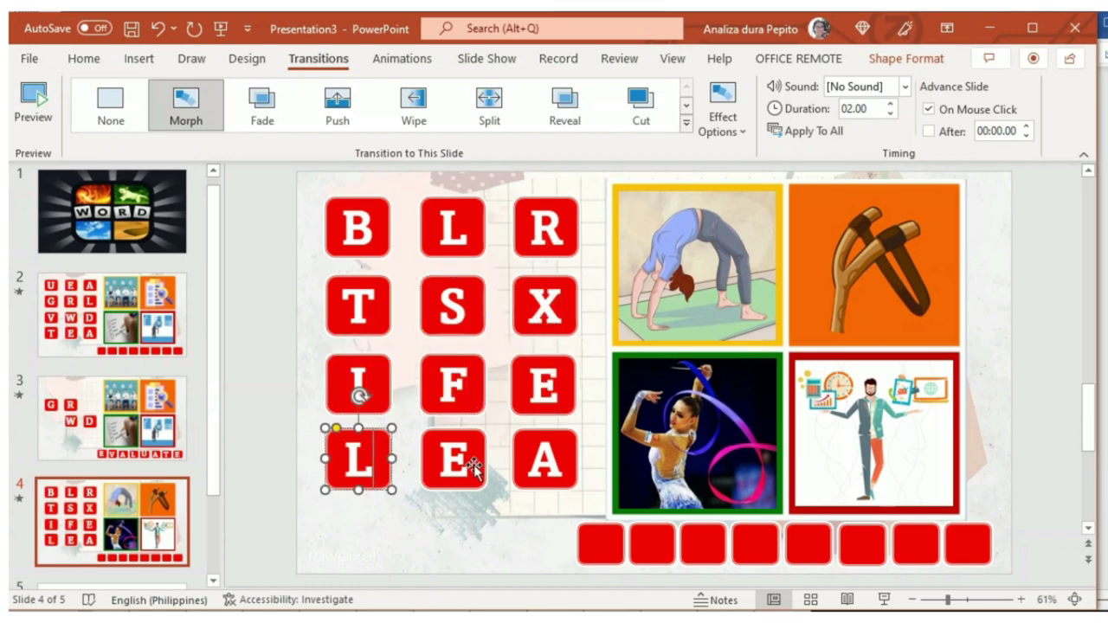
click(472, 463)
click(550, 459)
text(H)
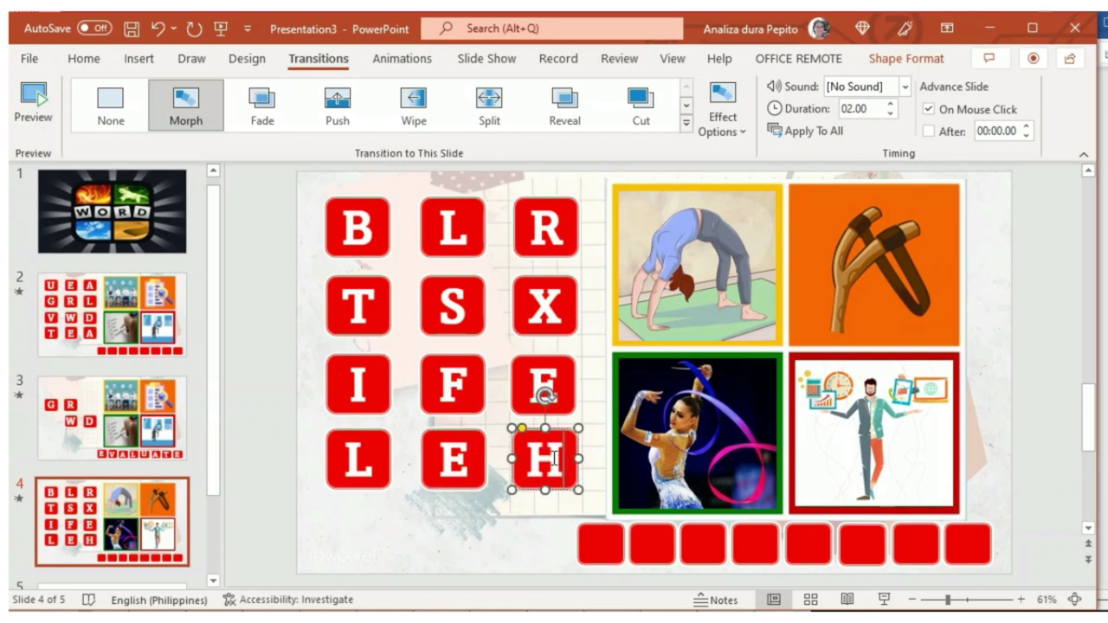
click(276, 428)
Duplicate slide 4 as slide 5 and set slide 4's transition to None.
right_click(160, 499)
click(217, 263)
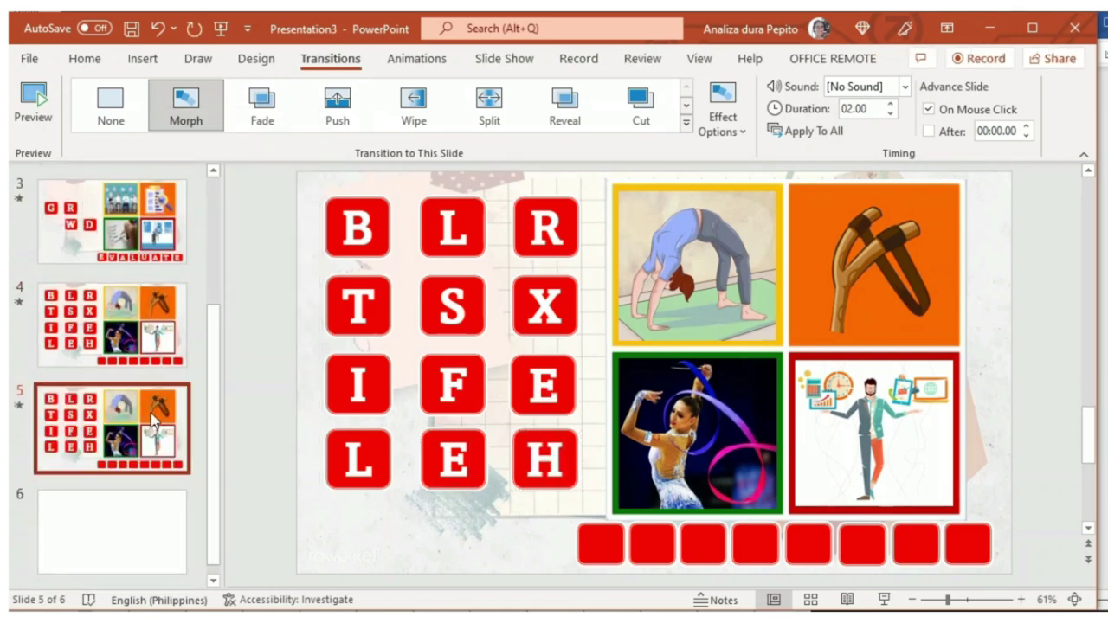
click(465, 379)
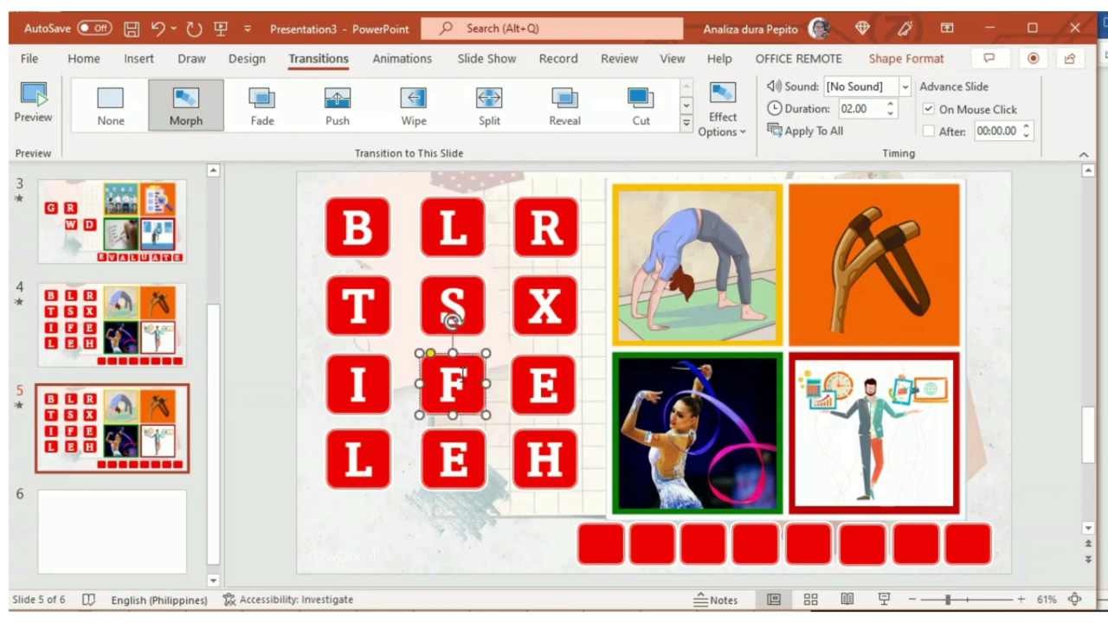
click(76, 313)
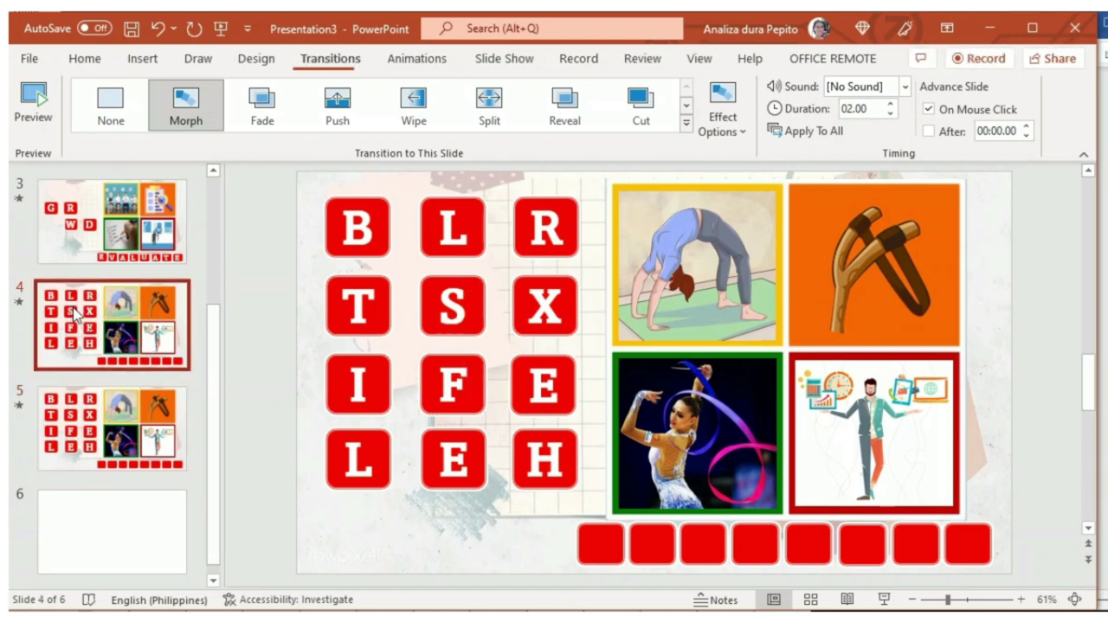
click(110, 111)
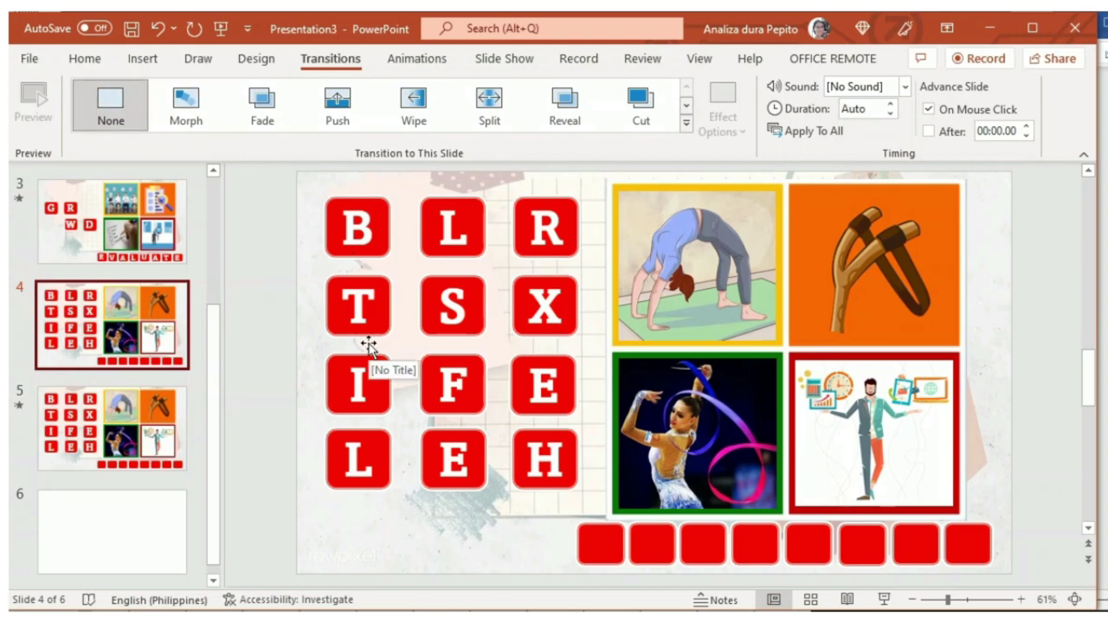
key(Down)
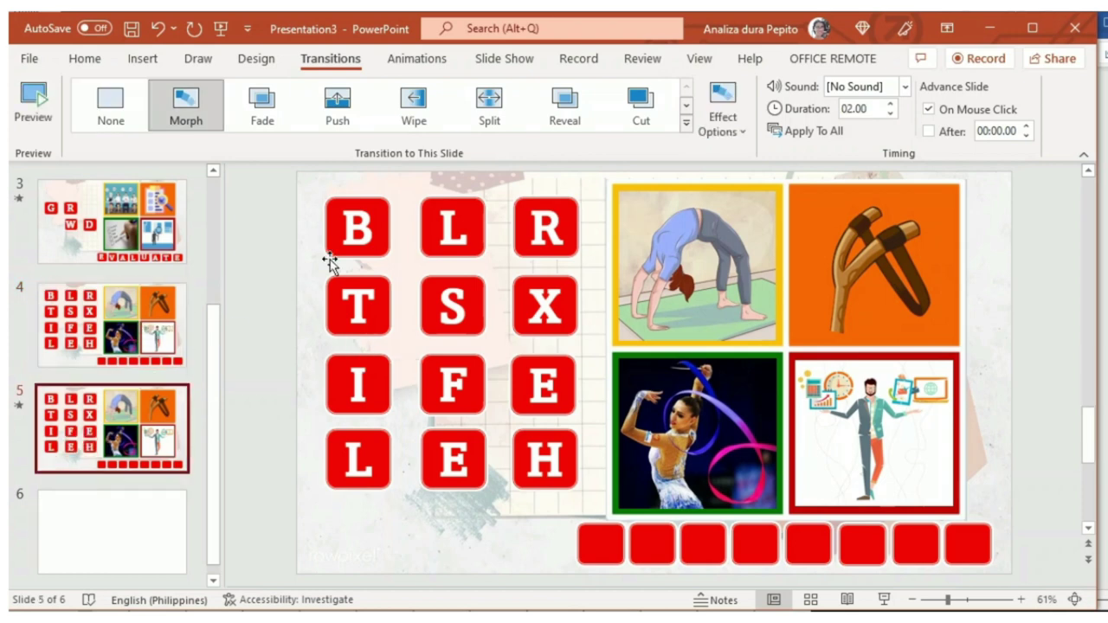
click(370, 221)
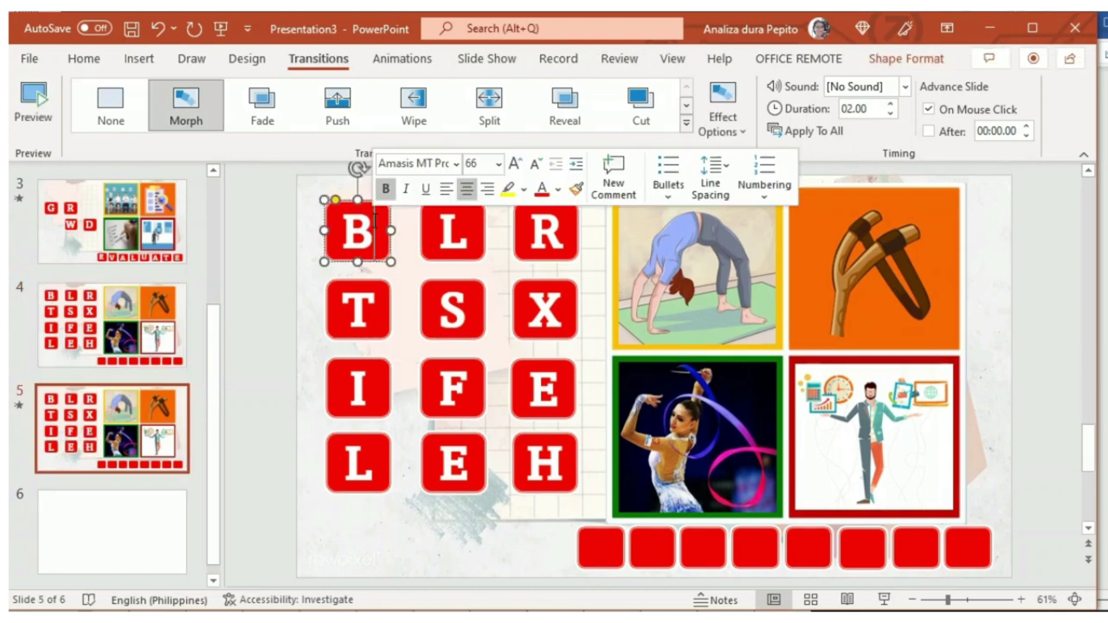
Shrink the F tile, bring F and L to front, and place them in the first two answer boxes.
click(445, 381)
click(84, 58)
click(447, 92)
click(446, 93)
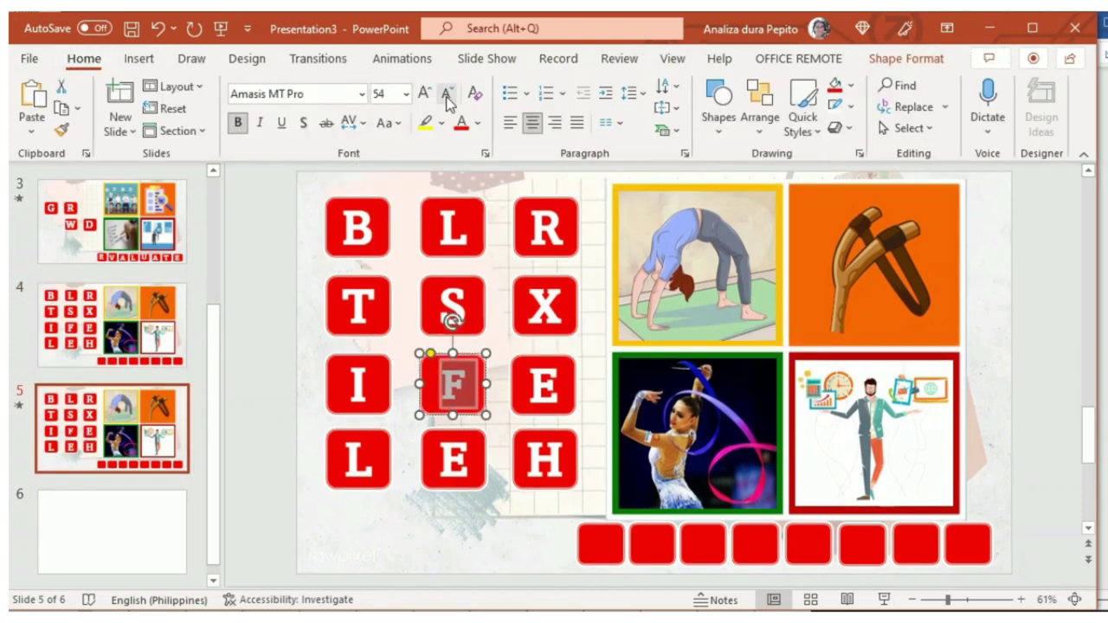
click(446, 92)
right_click(472, 381)
click(560, 367)
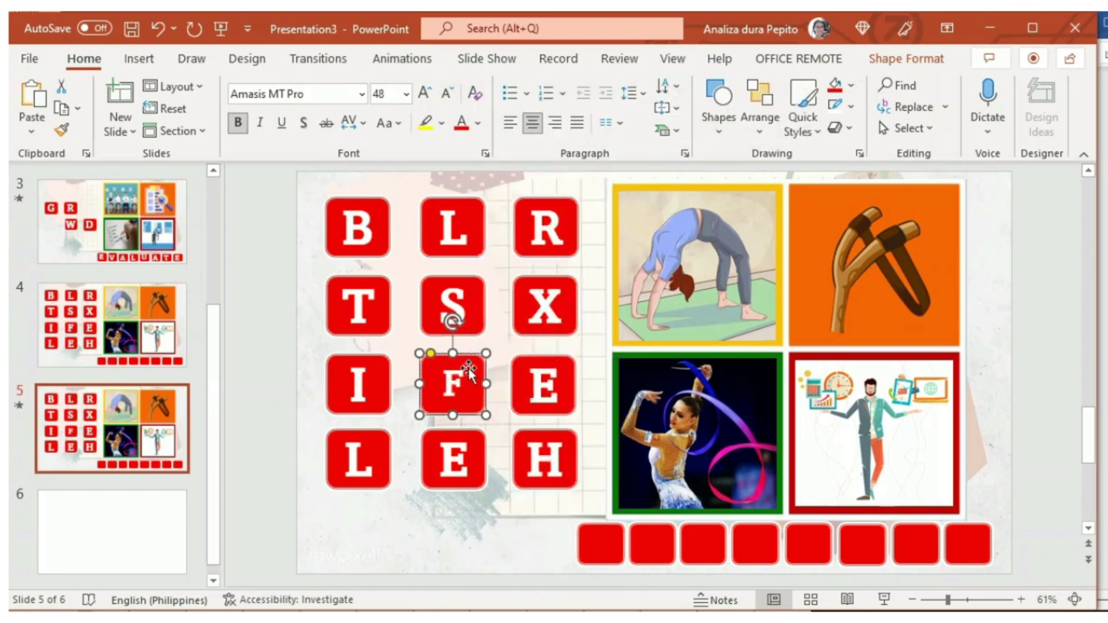
drag(486, 416, 632, 572)
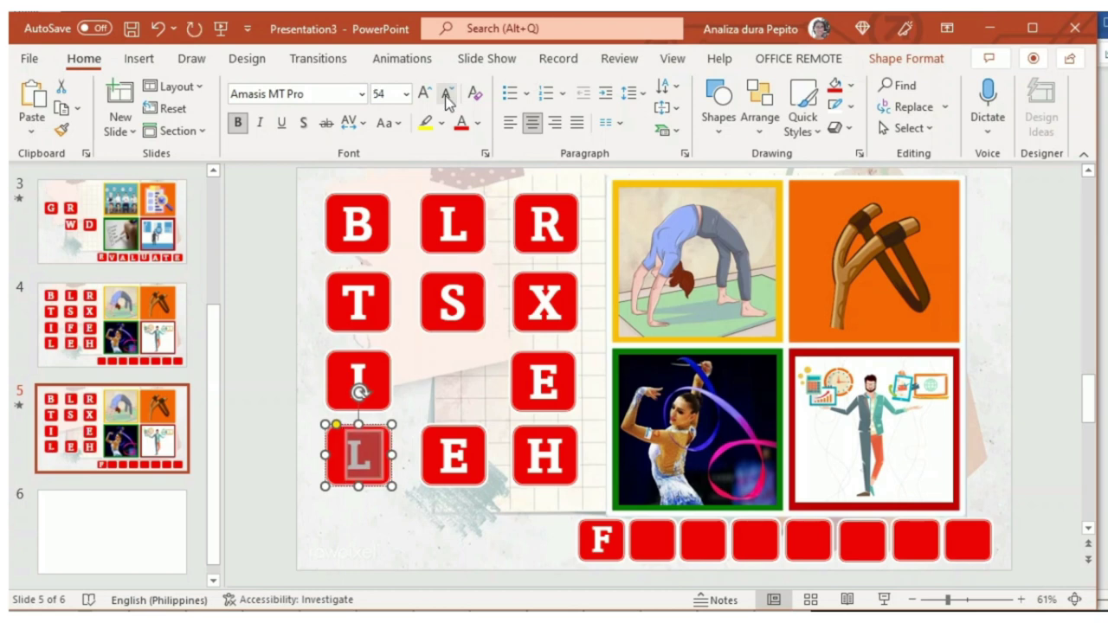
right_click(378, 430)
click(602, 371)
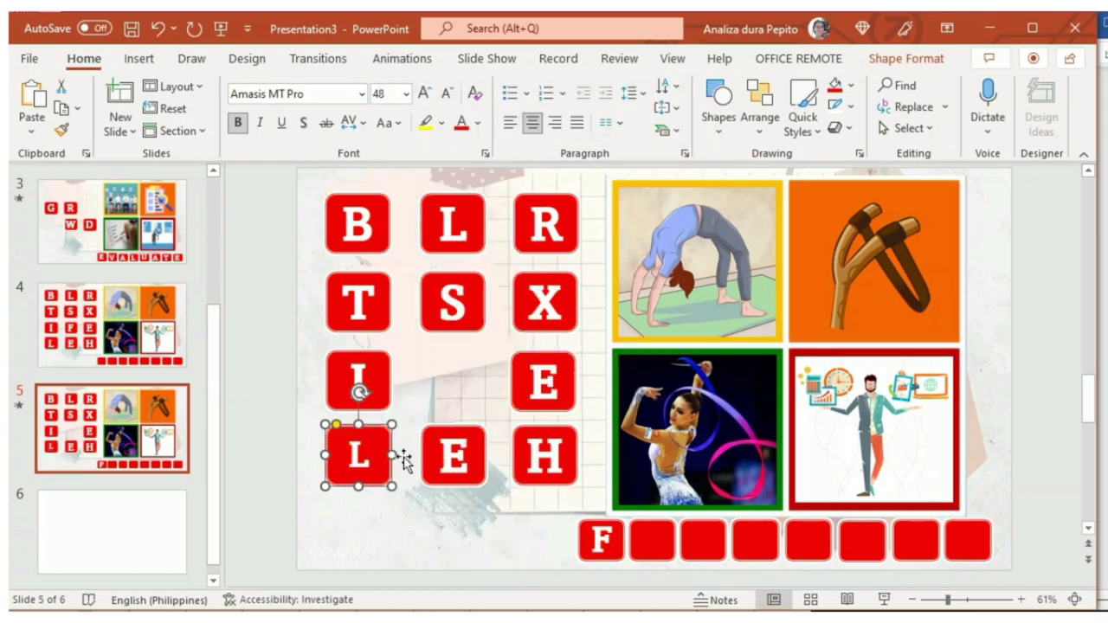
drag(370, 430, 664, 519)
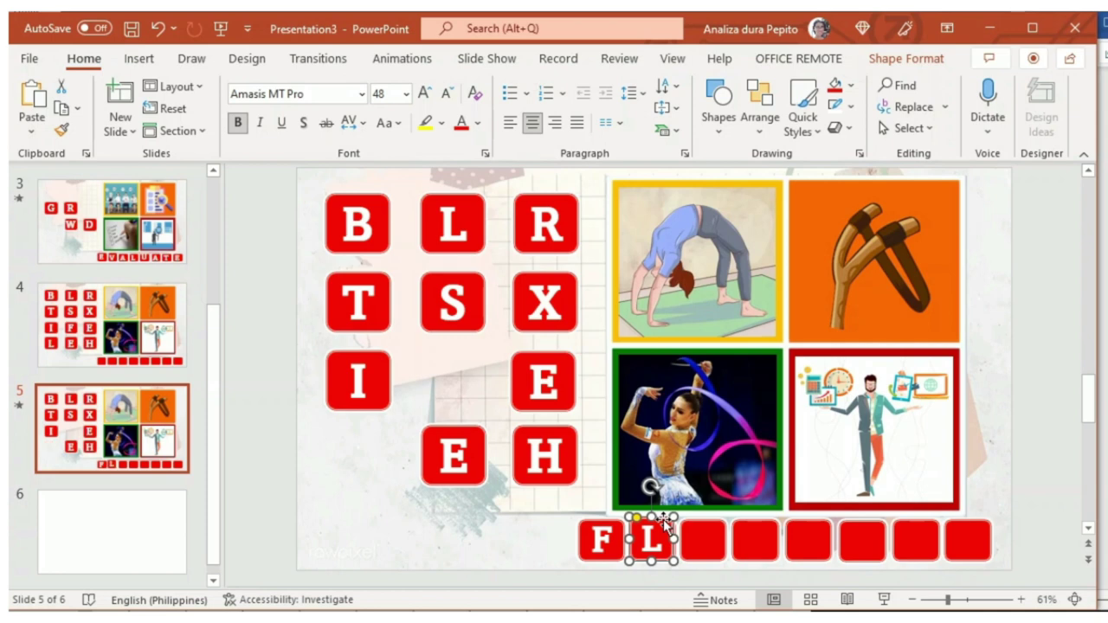
Move the E and X tiles, resized and in front, into the third and fourth answer boxes.
click(554, 375)
double_click(554, 375)
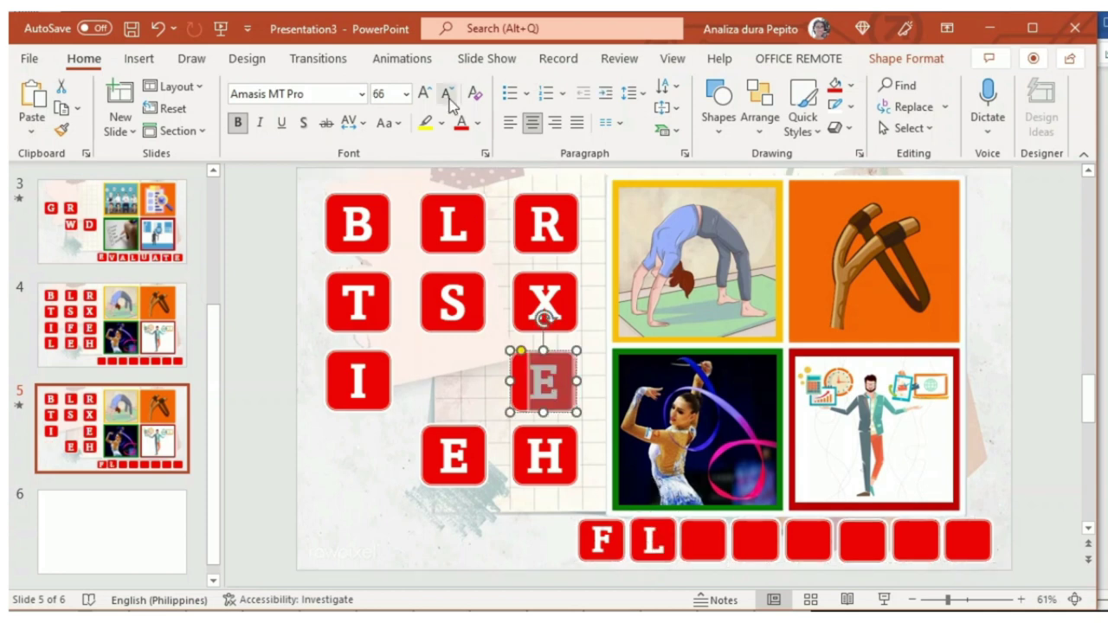
right_click(561, 355)
key(Escape)
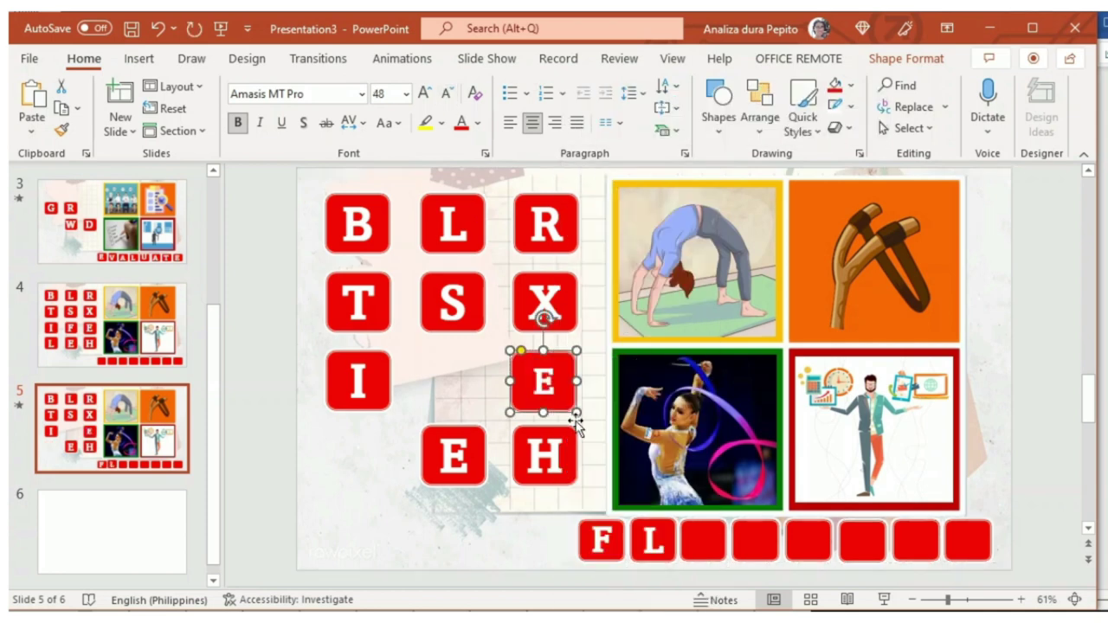
drag(563, 405, 715, 526)
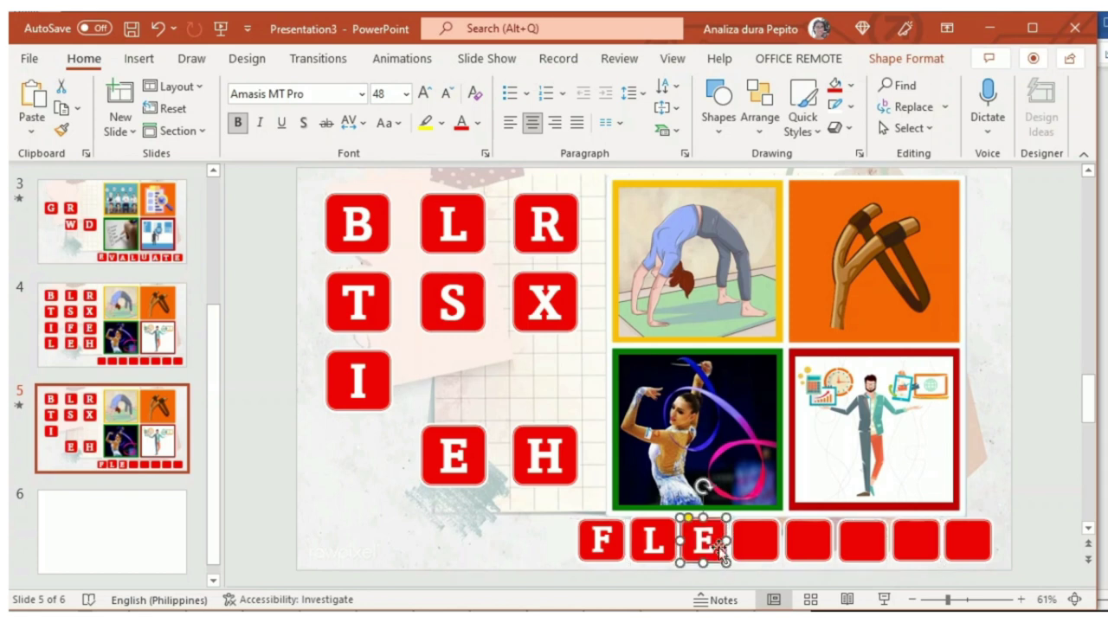
click(547, 312)
right_click(561, 275)
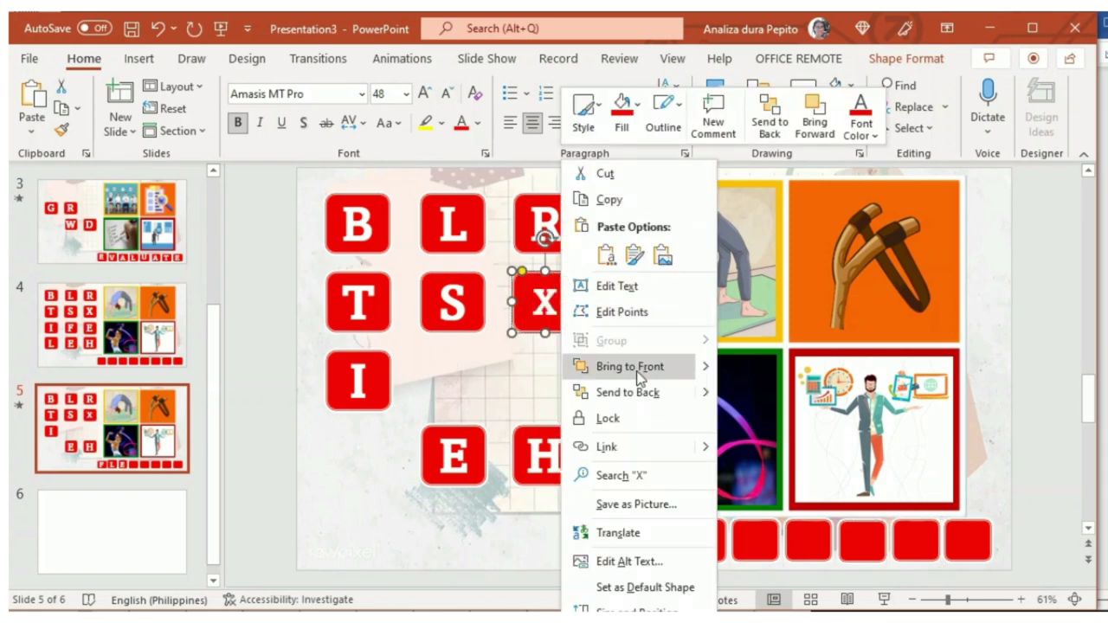
click(574, 368)
drag(578, 333, 564, 313)
drag(545, 275, 762, 528)
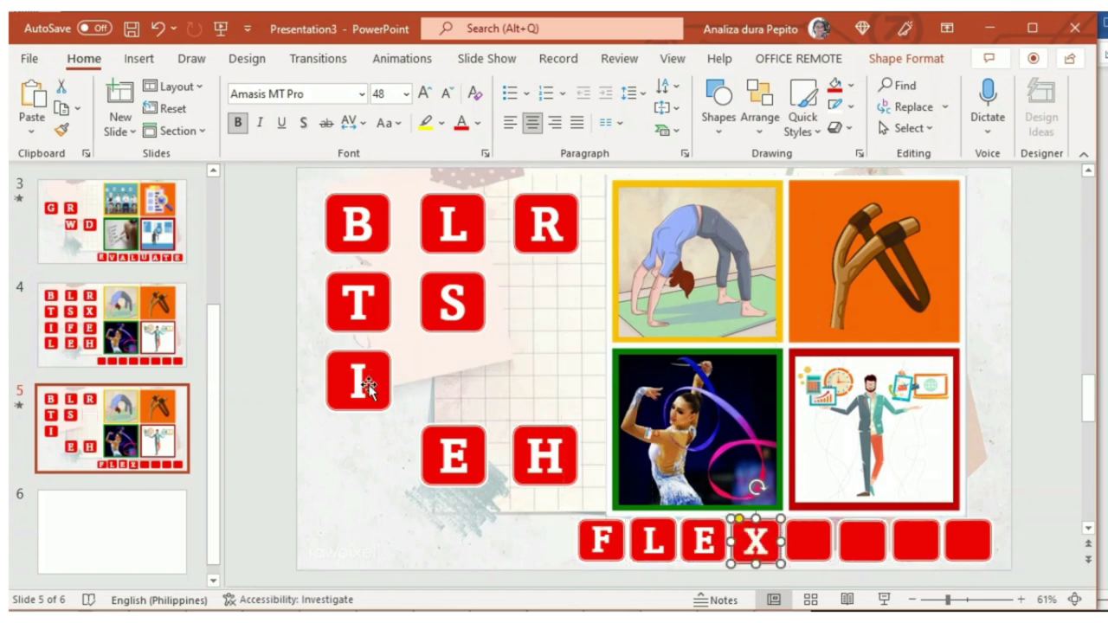
Bring the I and B tiles to front and place them in the fifth and sixth answer boxes.
click(368, 387)
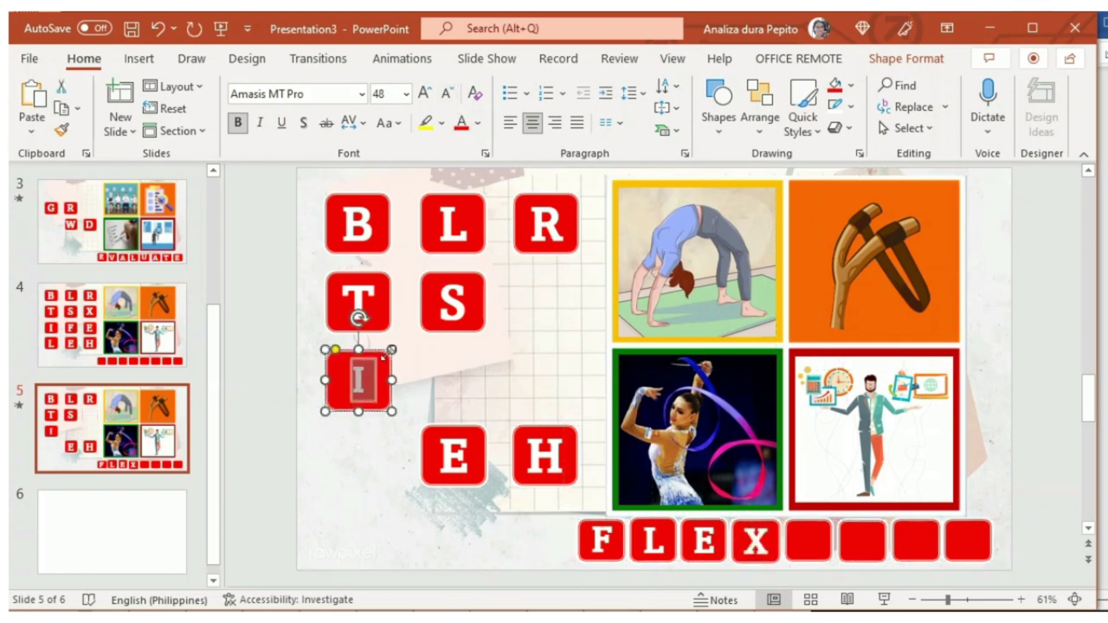
right_click(382, 358)
click(415, 368)
drag(391, 412, 834, 563)
click(1035, 527)
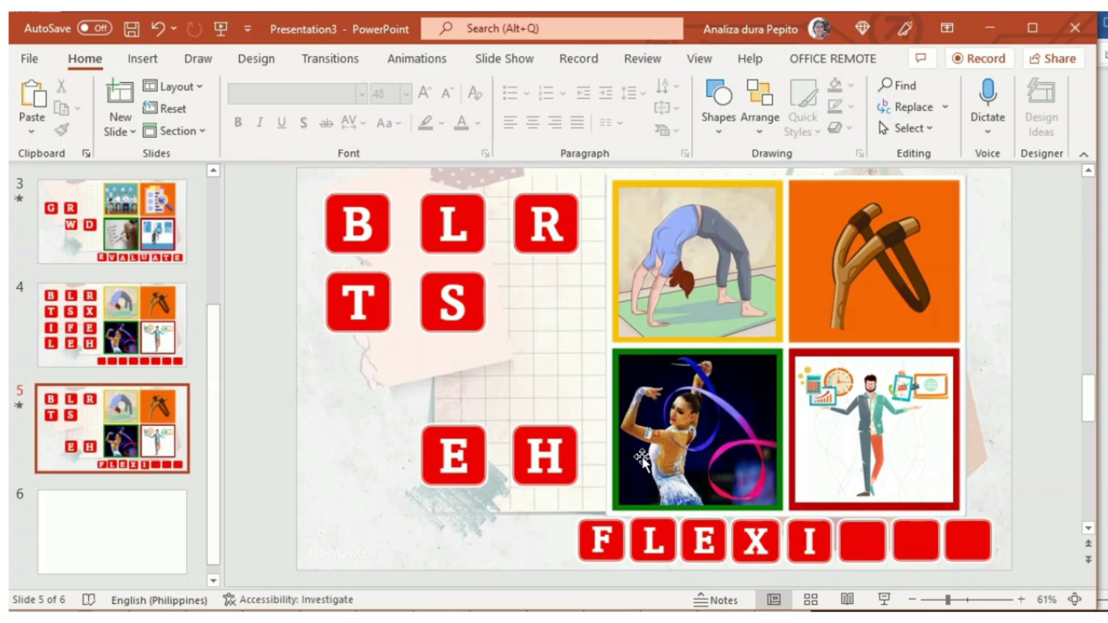
double_click(358, 223)
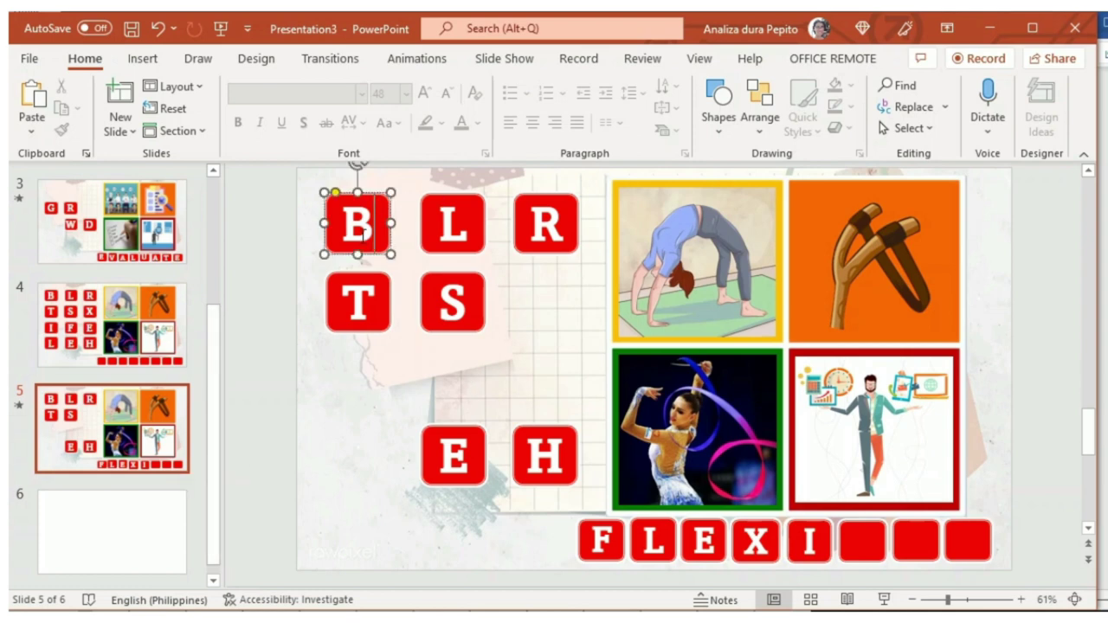
right_click(378, 195)
click(445, 364)
drag(351, 208, 776, 489)
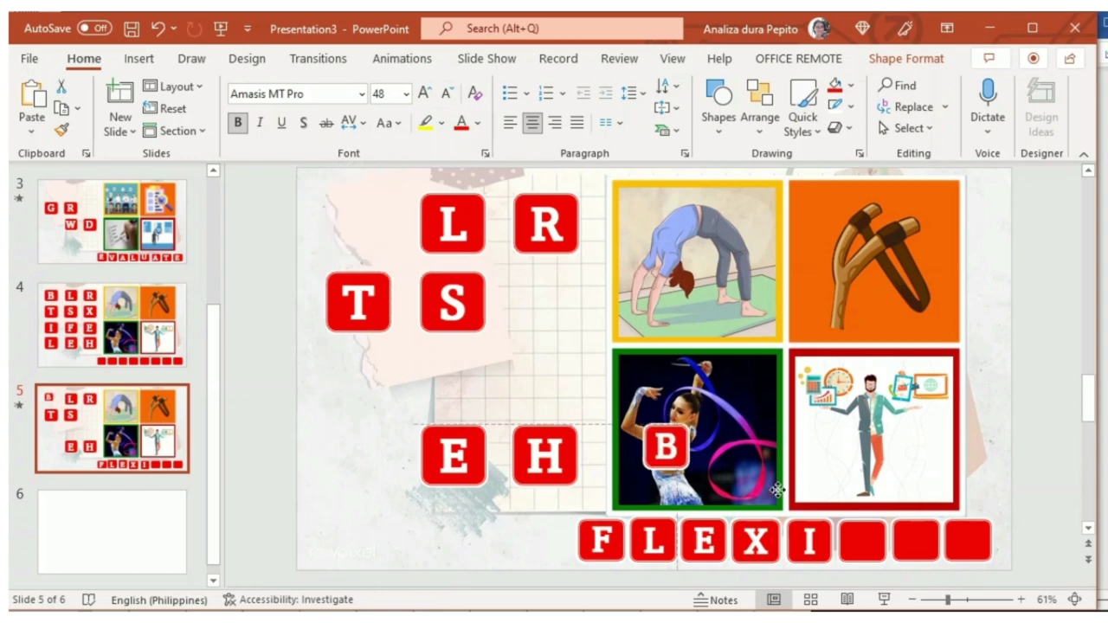
drag(665, 447, 884, 563)
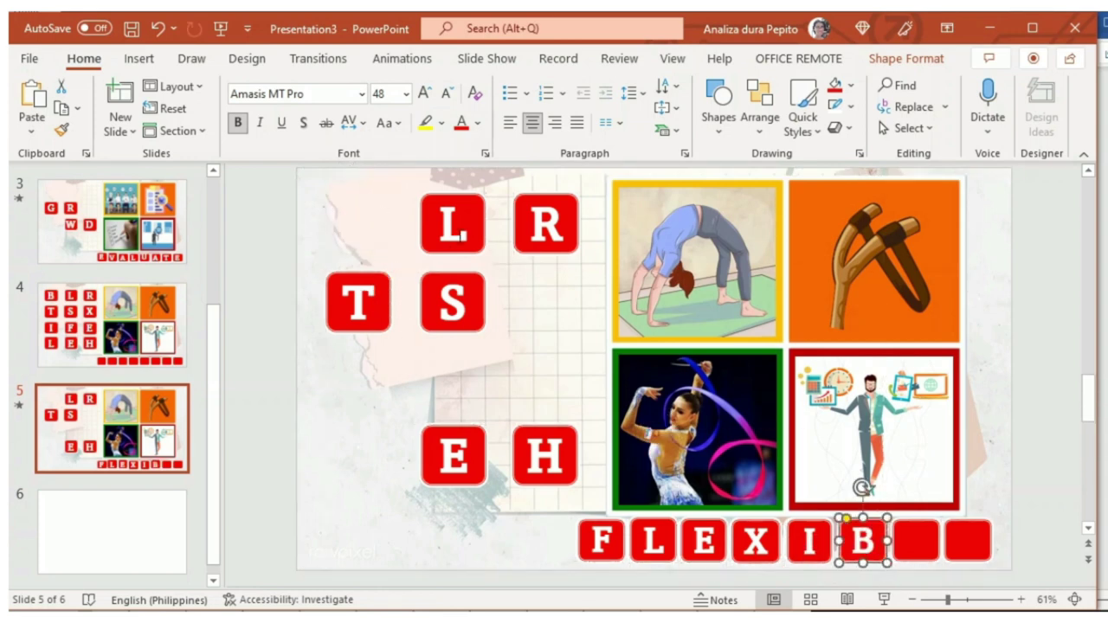
Shrink the L and last E tiles, bring them to front, and place them in the final two boxes.
double_click(453, 224)
click(445, 93)
click(445, 93)
click(445, 93)
drag(485, 255, 923, 535)
right_click(469, 225)
click(540, 366)
double_click(458, 460)
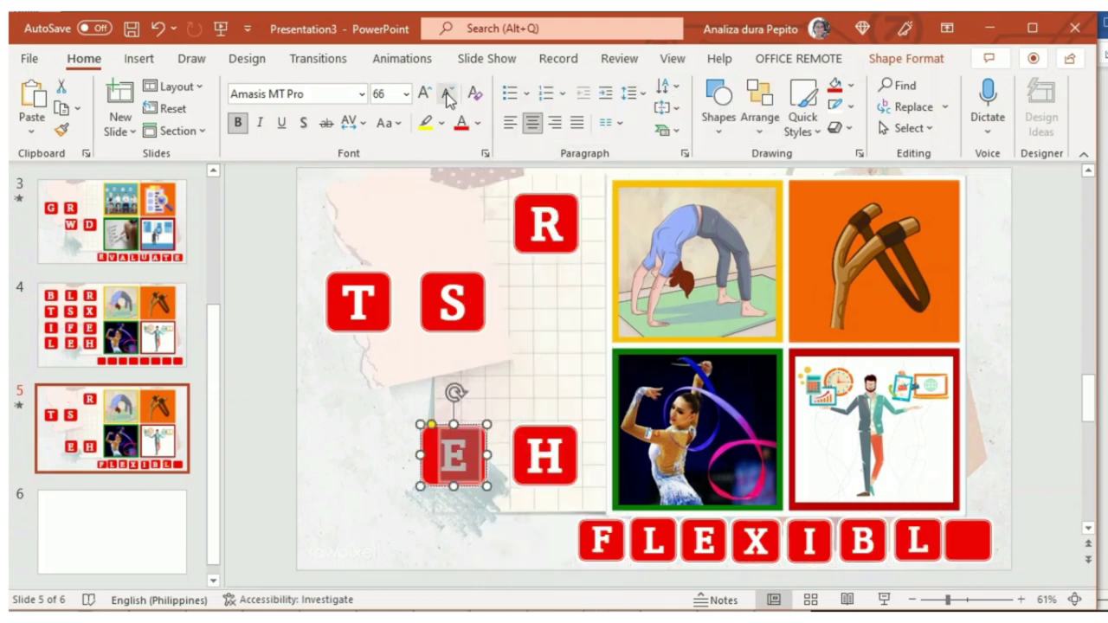
drag(487, 490, 468, 474)
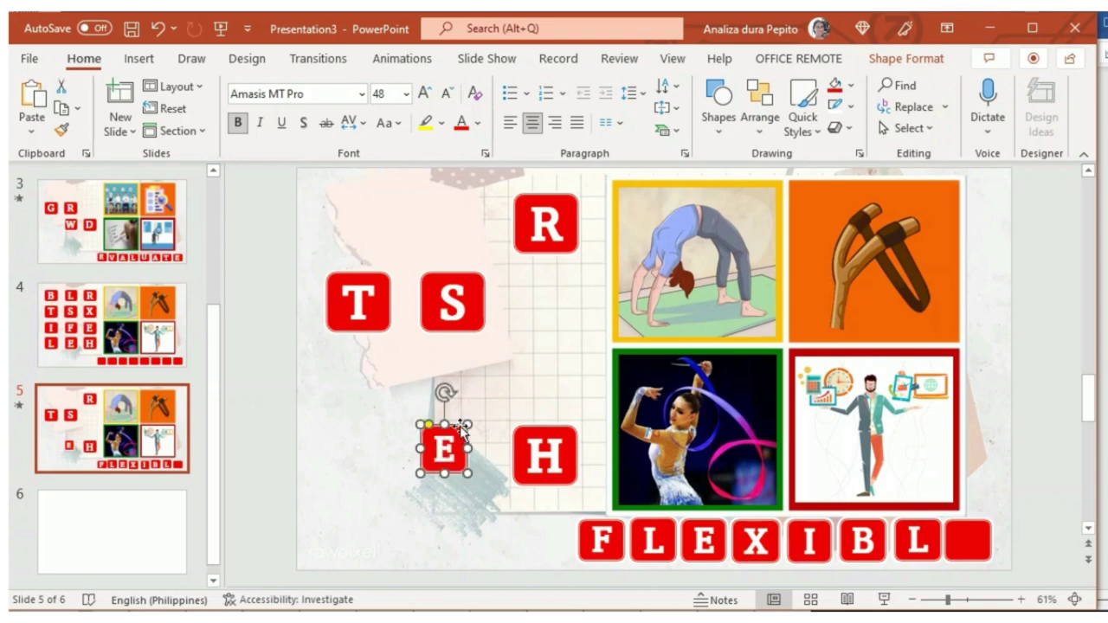
right_click(460, 430)
click(537, 364)
drag(459, 427, 985, 520)
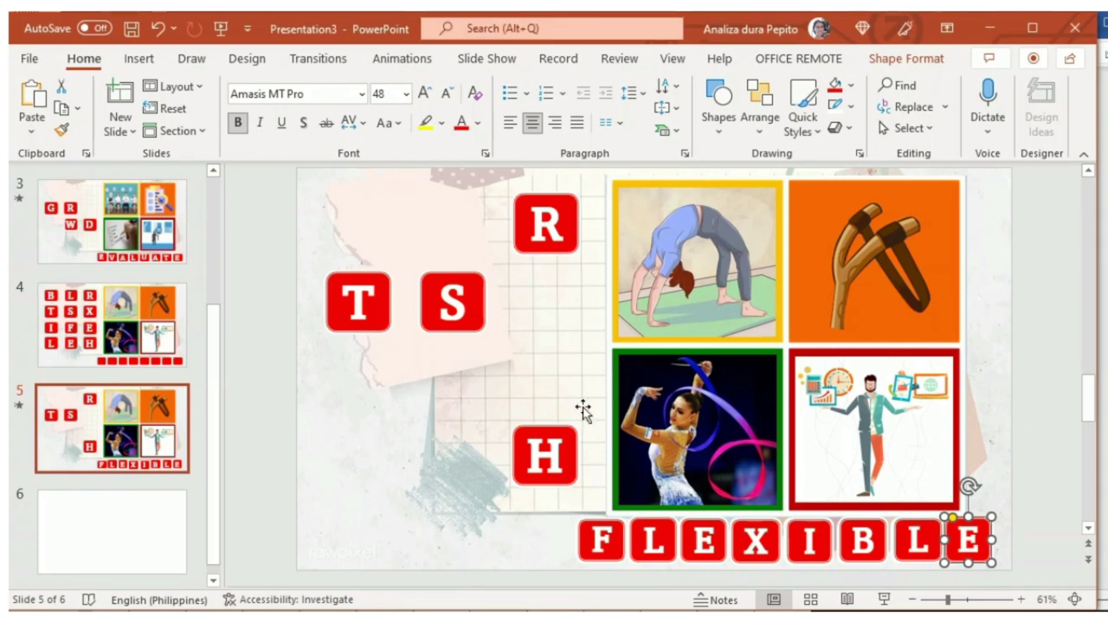
click(1033, 423)
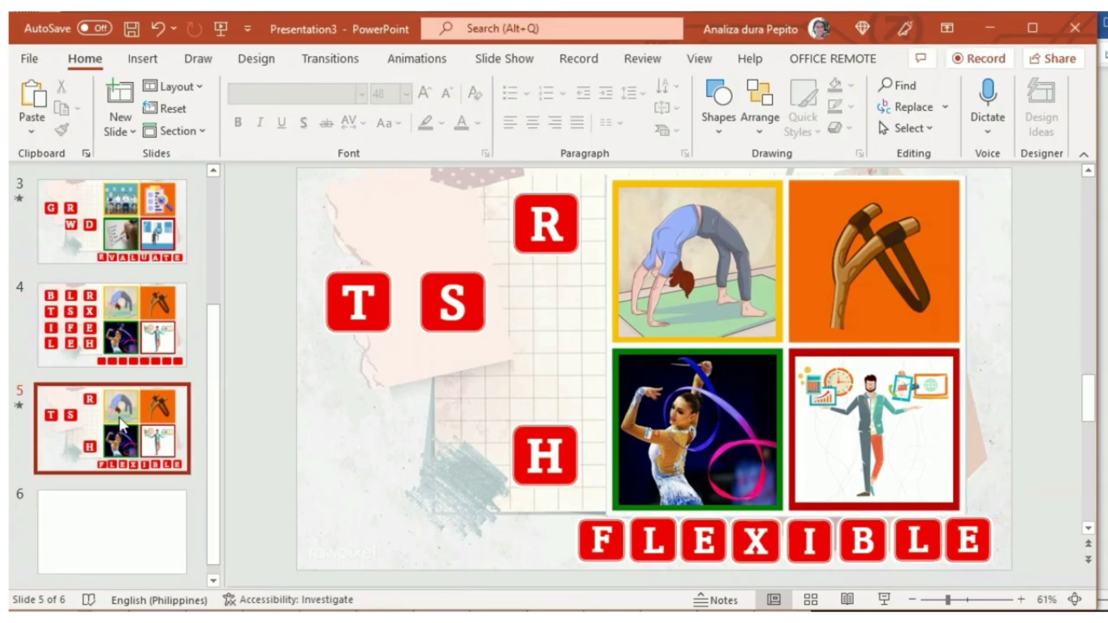
Apply the Morph transition to slides 4 and 5.
click(82, 332)
click(111, 429)
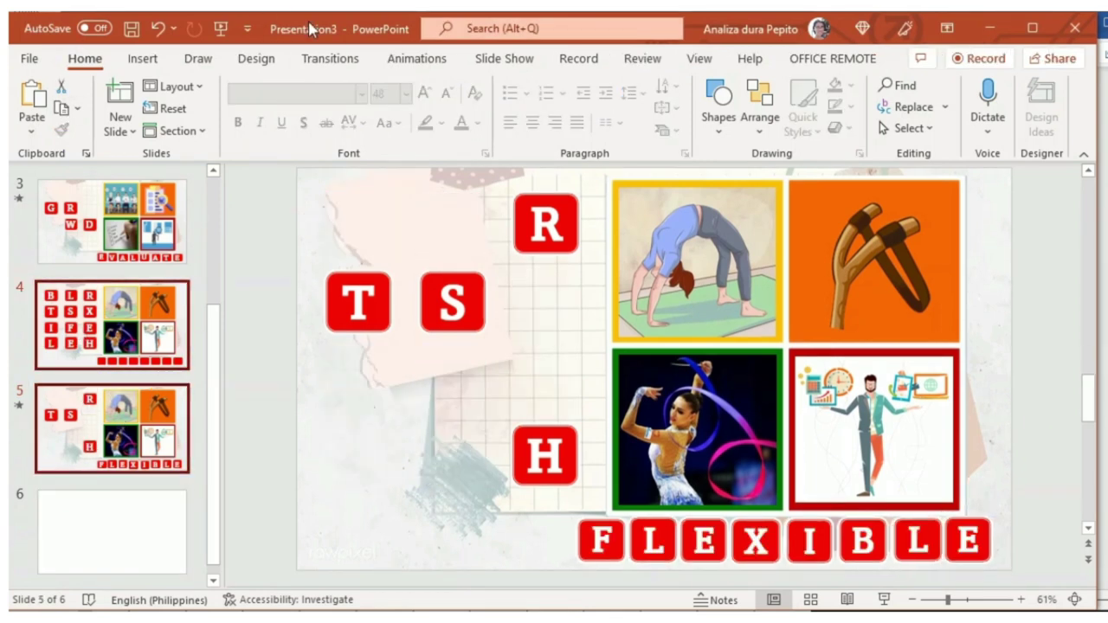
click(331, 59)
click(184, 115)
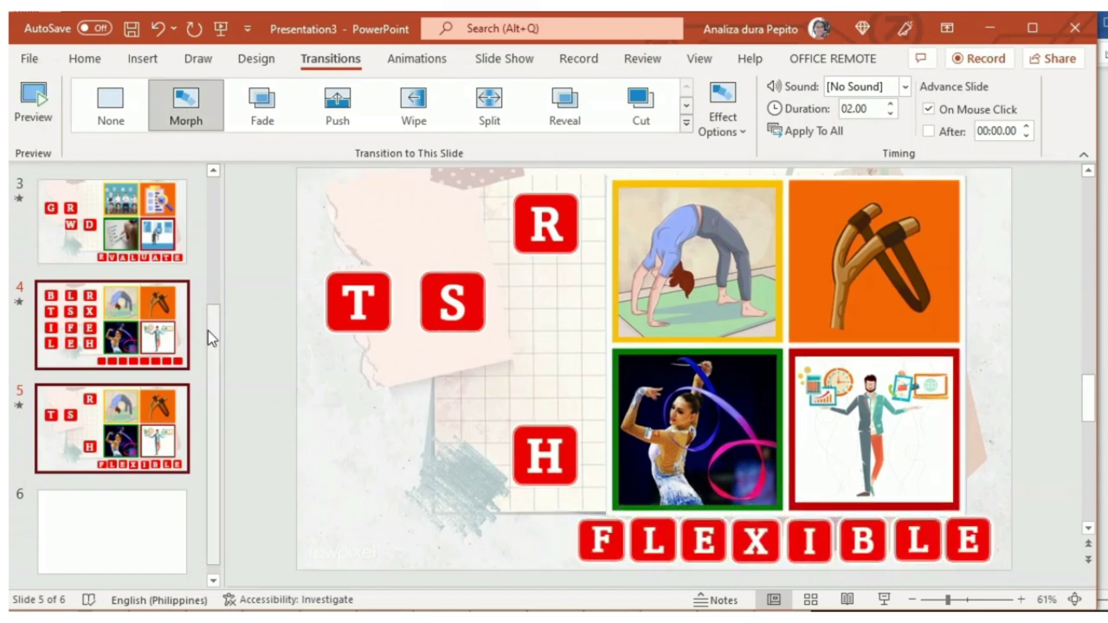
Copy slide 4 and paste it after slide 5 as slide 6.
scroll(207, 338, down, 1)
right_click(108, 298)
click(180, 345)
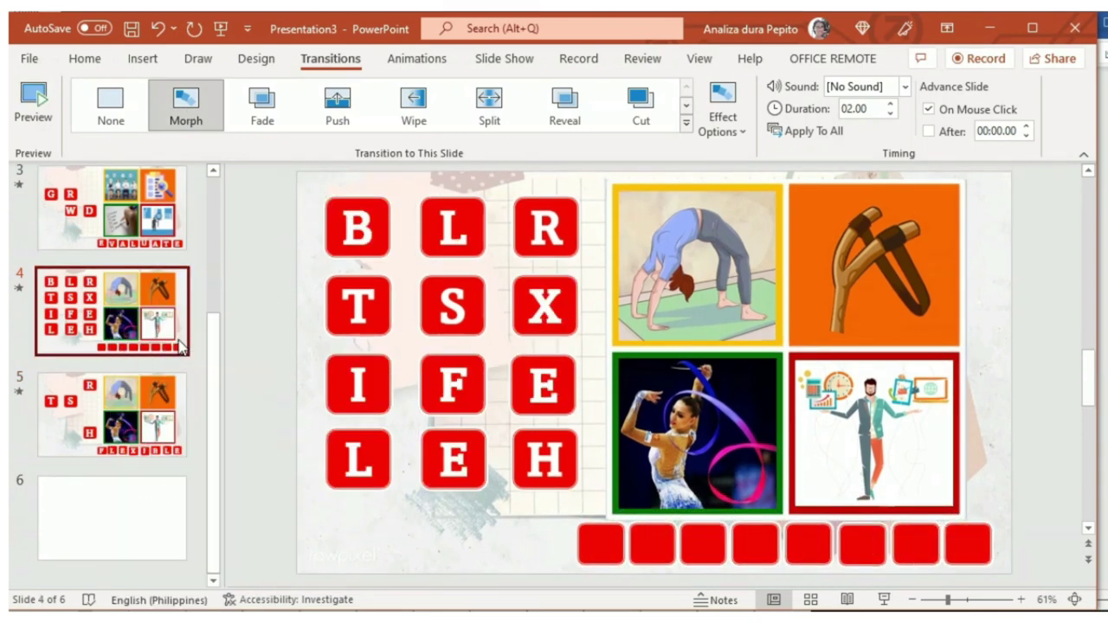
click(107, 475)
key(ctrl+v)
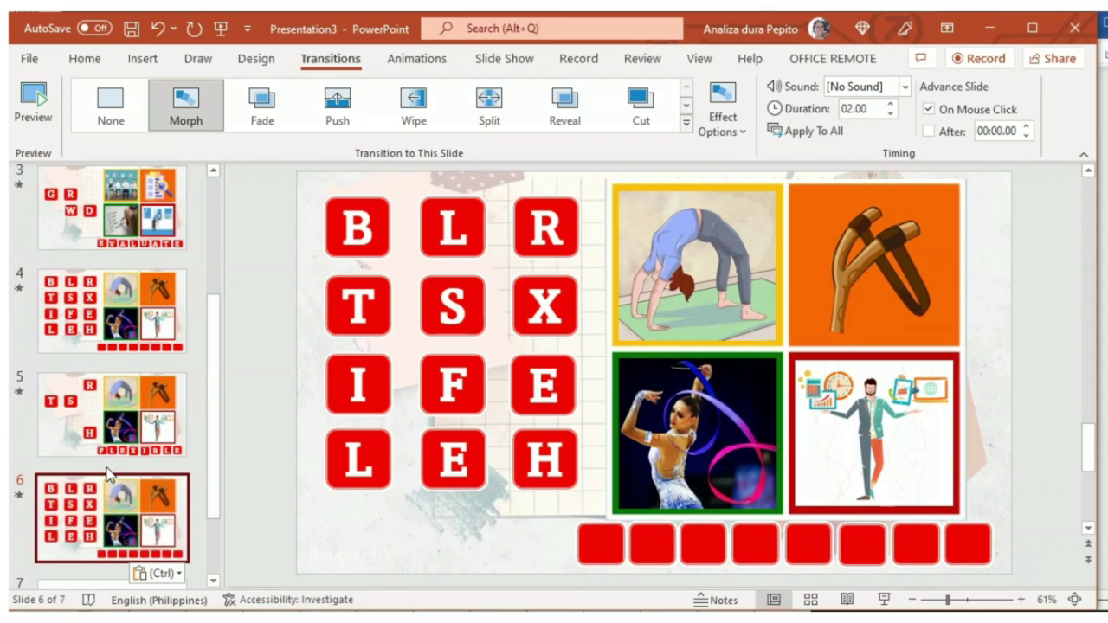
Delete the yoga, slingshot, gymnast and businessman pictures from slide 6.
click(680, 251)
key(Delete)
click(882, 235)
key(Delete)
click(713, 428)
key(Delete)
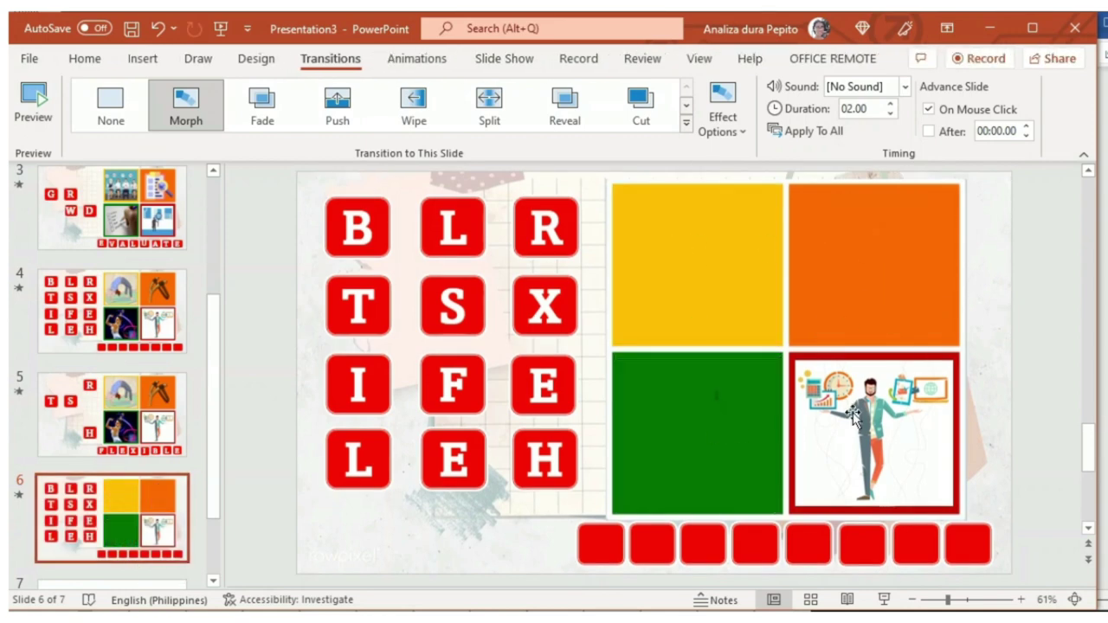
click(854, 418)
key(Delete)
Copy the evolution, person, gear and chameleon pictures from Word and paste them onto slide 6.
key(alt+Tab)
click(977, 339)
scroll(494, 203, down, 5)
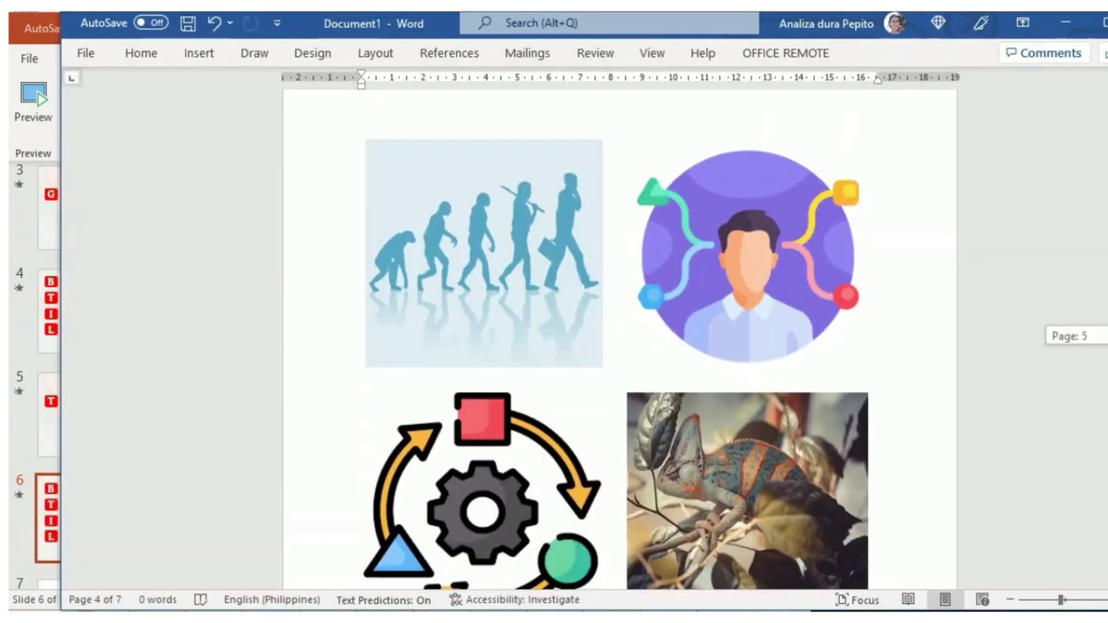
click(493, 203)
ctrl+click(745, 216)
ctrl+click(537, 372)
ctrl+click(745, 433)
right_click(798, 424)
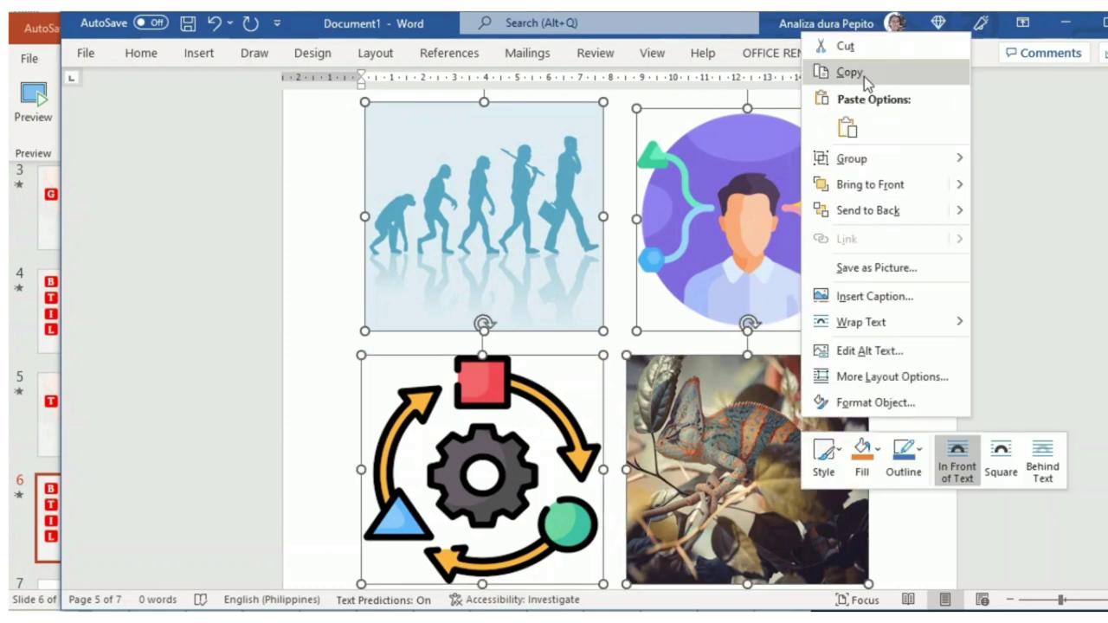
click(852, 78)
mouse_move(350, 620)
click(351, 572)
key(ctrl+v)
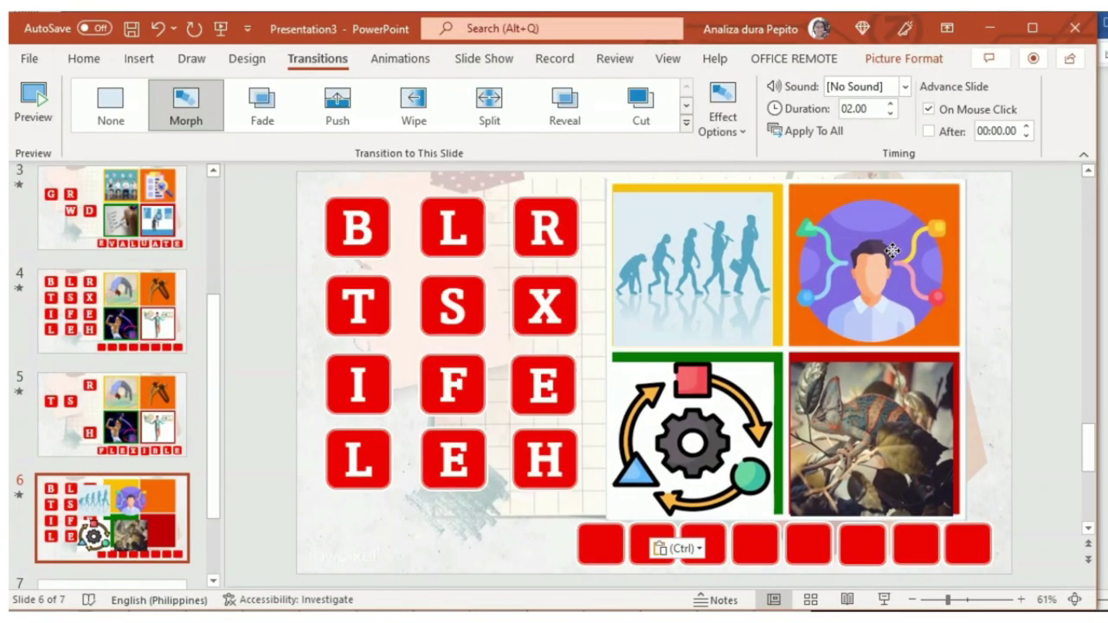
Resize and position the evolution, person, gear and chameleon pictures within their coloured squares.
drag(940, 205, 942, 204)
drag(948, 508, 950, 506)
click(646, 317)
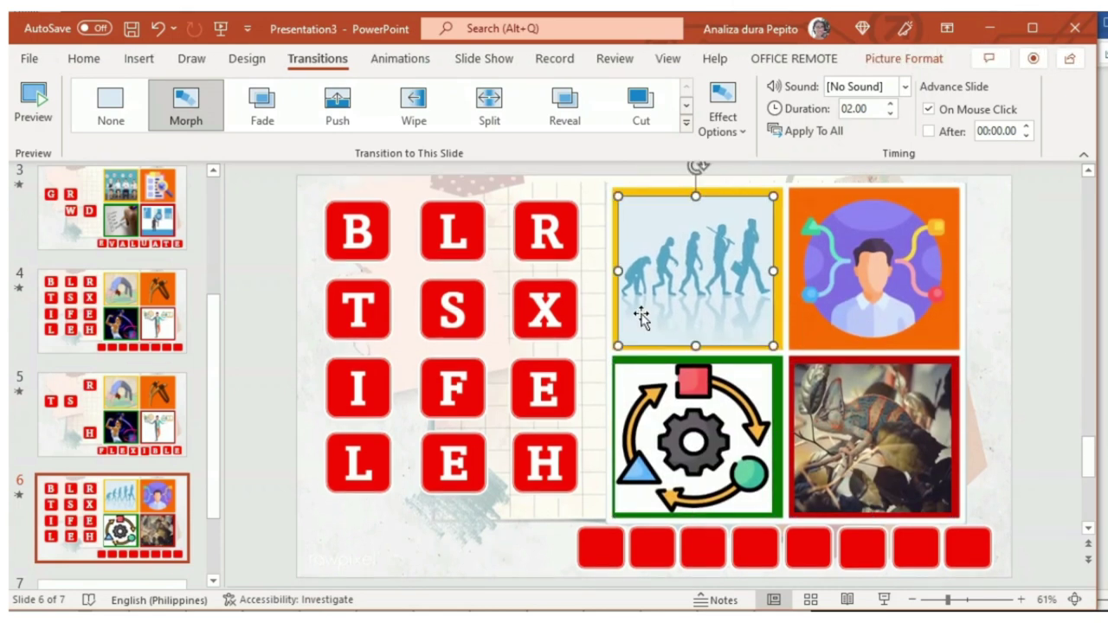
drag(646, 317, 641, 304)
click(864, 284)
drag(950, 340, 950, 342)
click(697, 465)
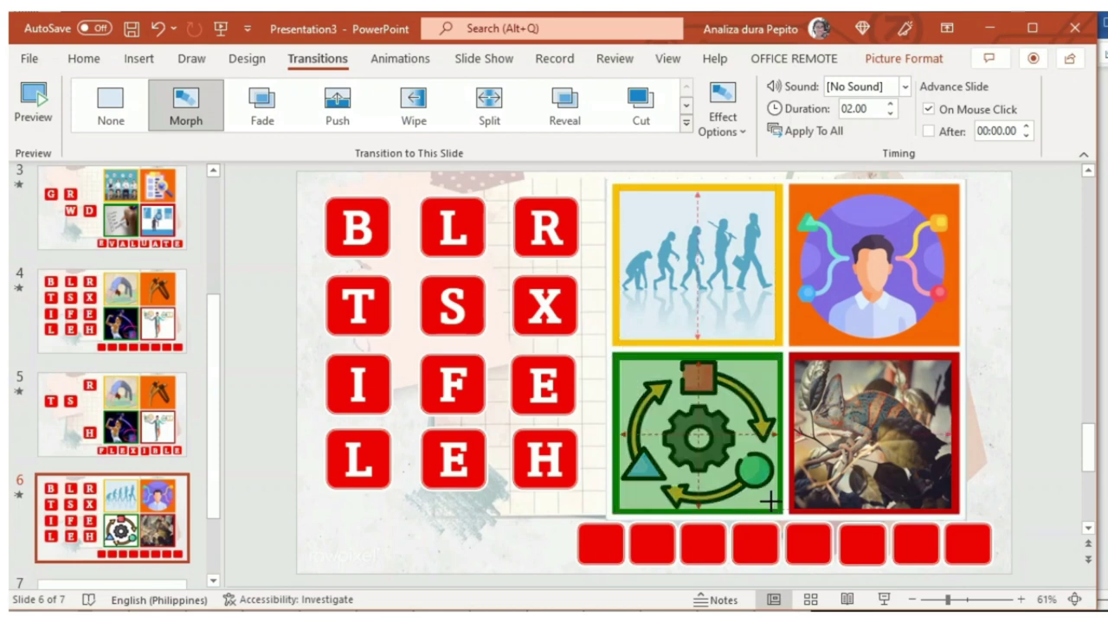
click(889, 435)
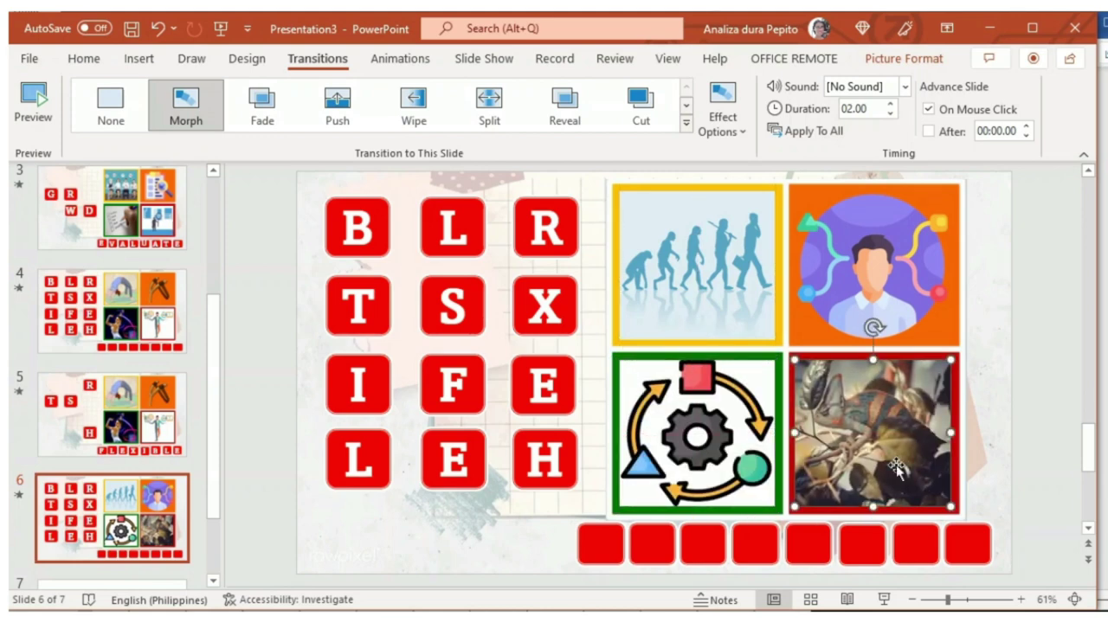
drag(952, 433, 929, 442)
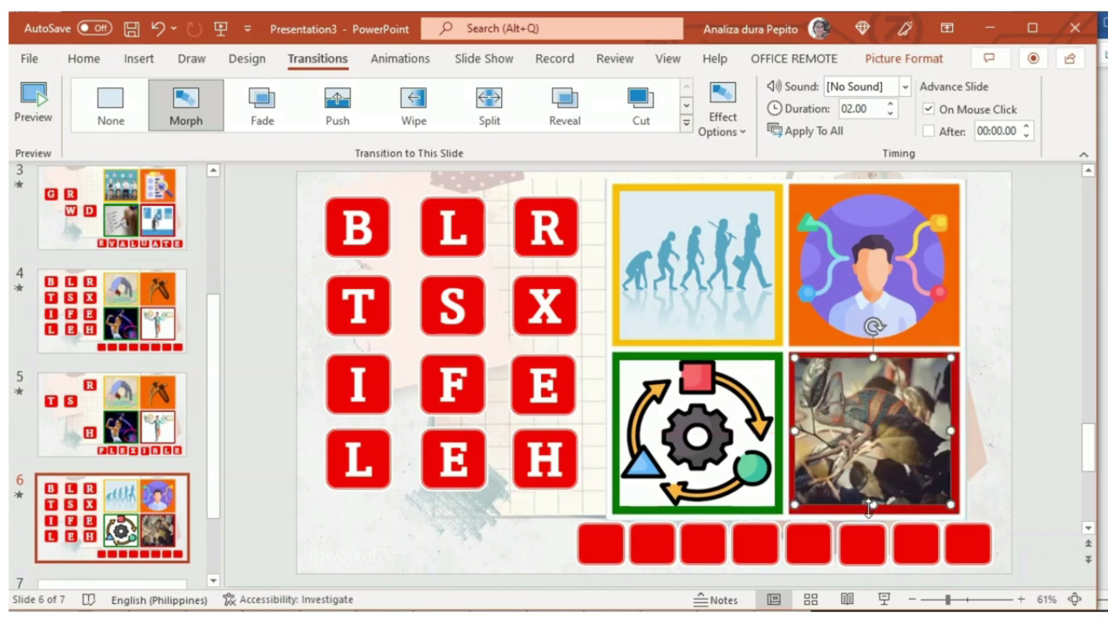
click(1066, 485)
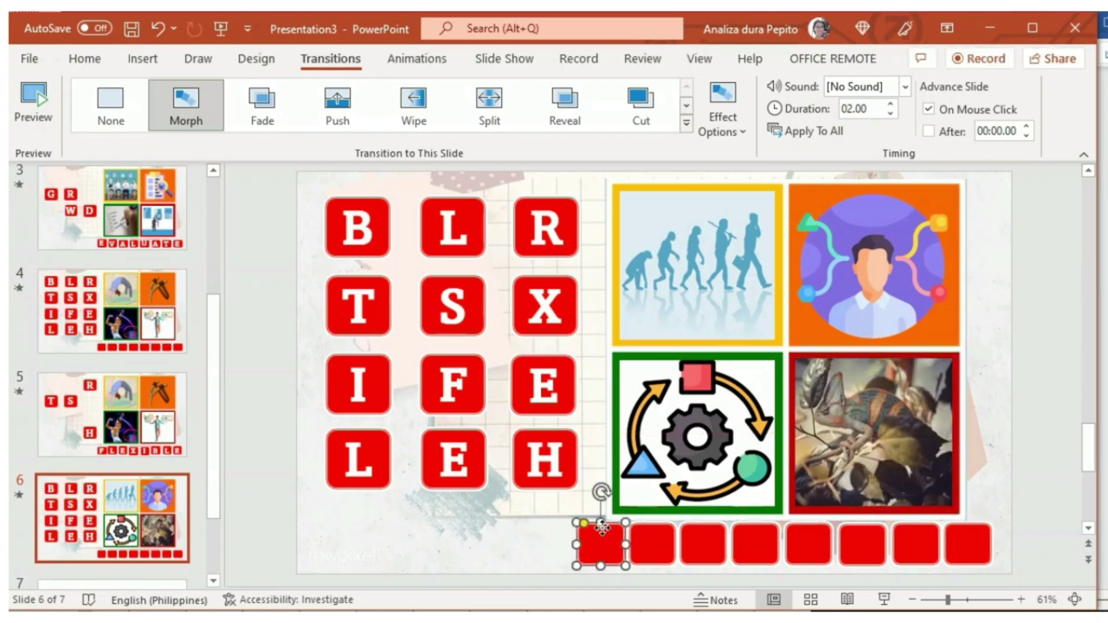
Delete three of the extra answer boxes below the tile grid.
key(Delete)
click(654, 529)
key(Delete)
click(980, 528)
key(Delete)
Drag the remaining five answer boxes into an evenly spaced row.
click(710, 530)
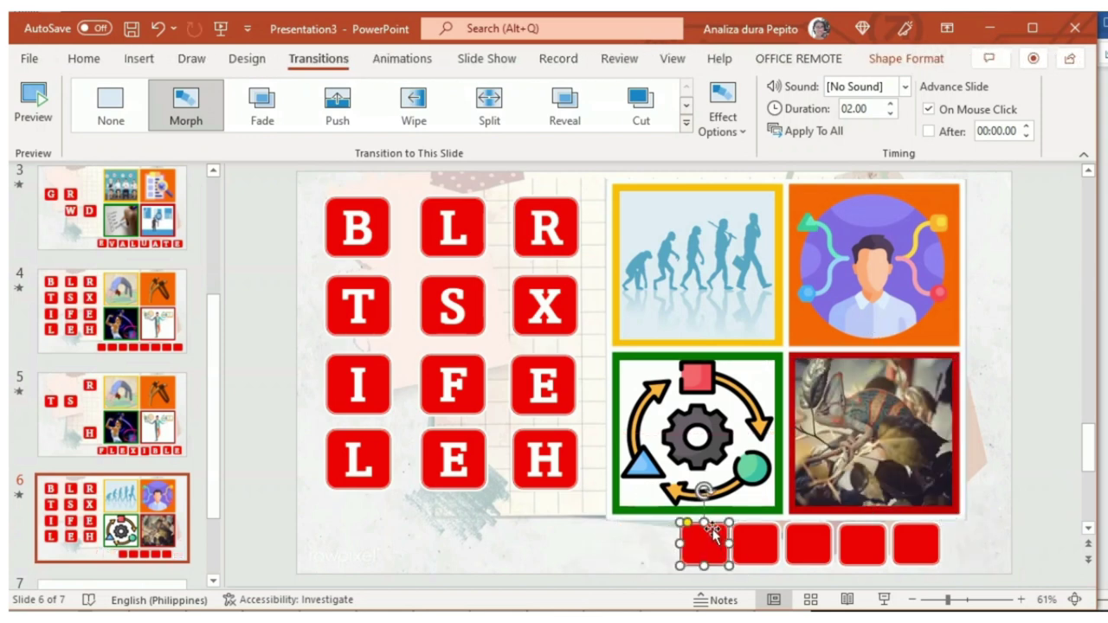
drag(753, 528, 807, 530)
click(818, 531)
click(690, 542)
drag(692, 528, 738, 531)
drag(811, 532, 804, 529)
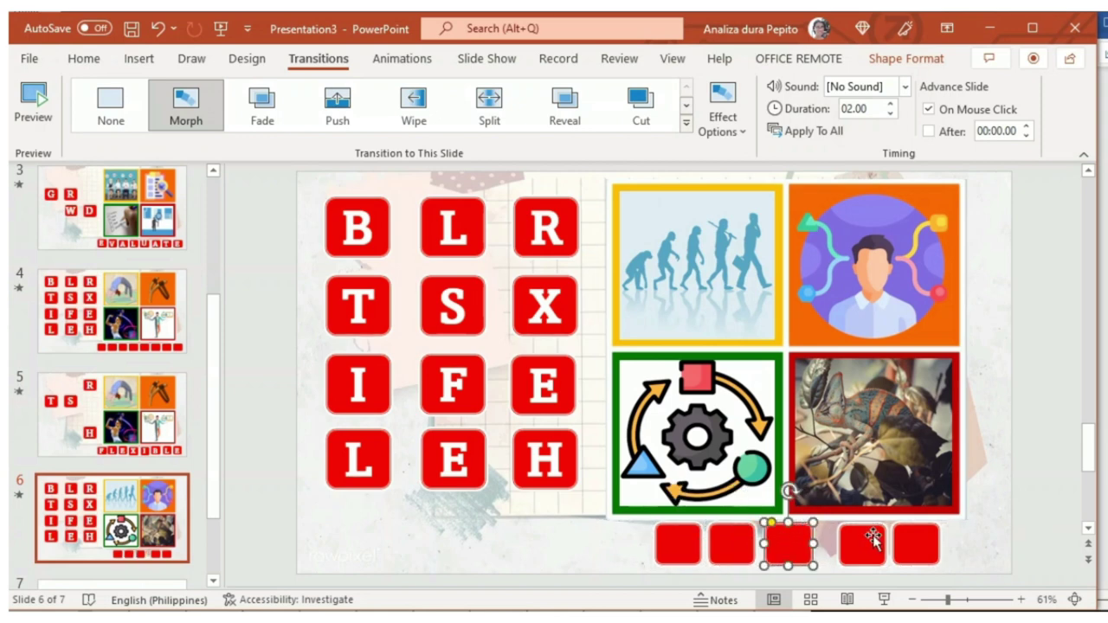
drag(873, 538, 922, 527)
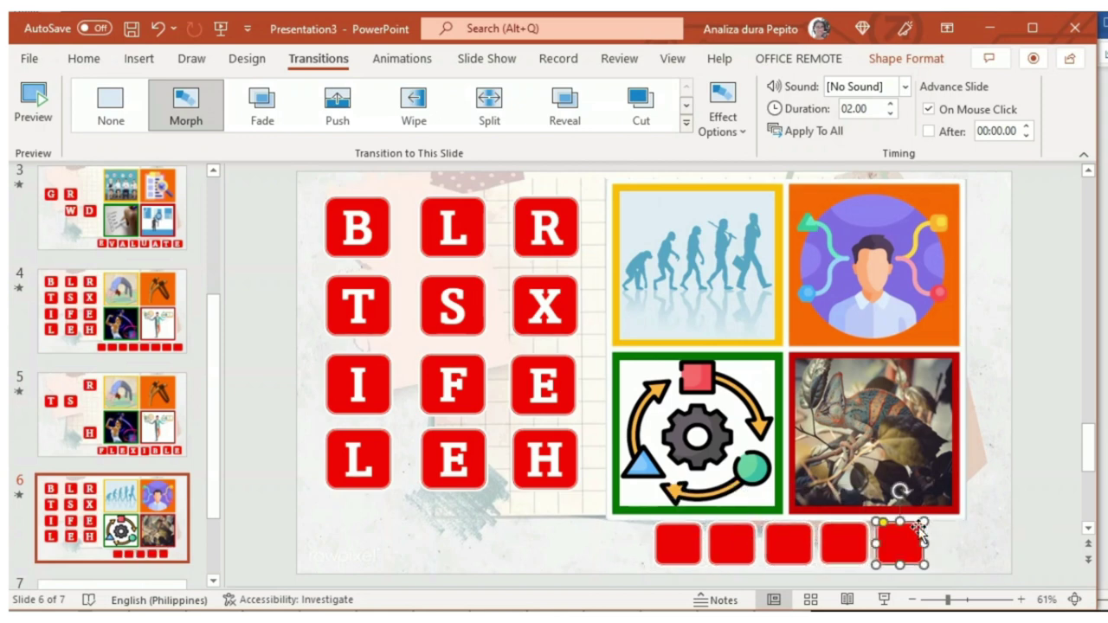
drag(1089, 446, 1089, 451)
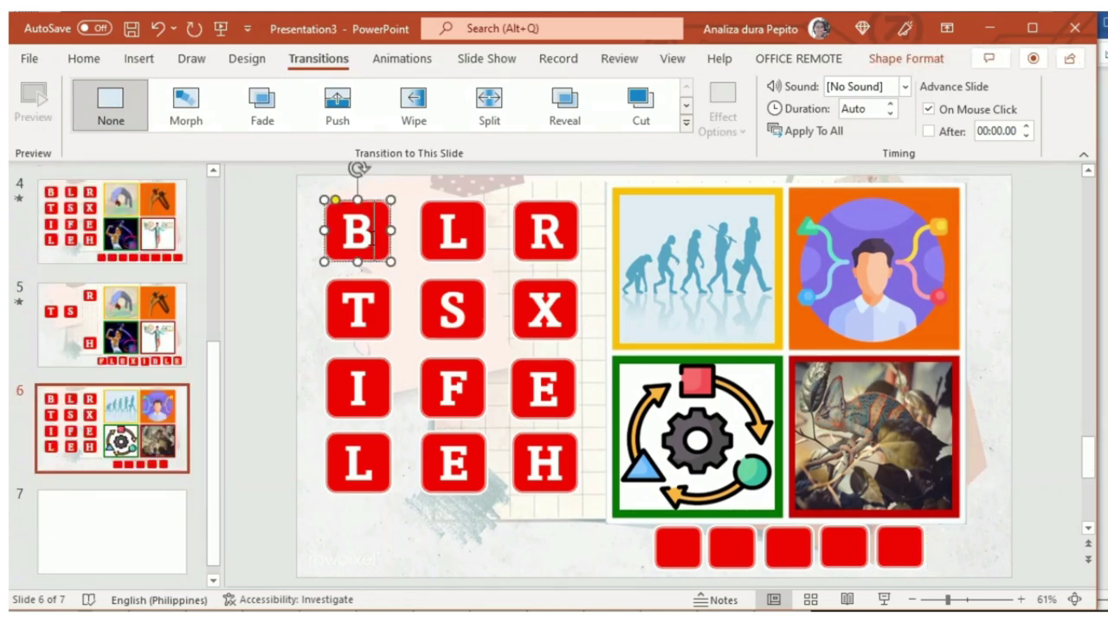
Retype the tile letters, changing L to D, R to M and I to E.
double_click(480, 238)
text(D)
double_click(565, 237)
text(M)
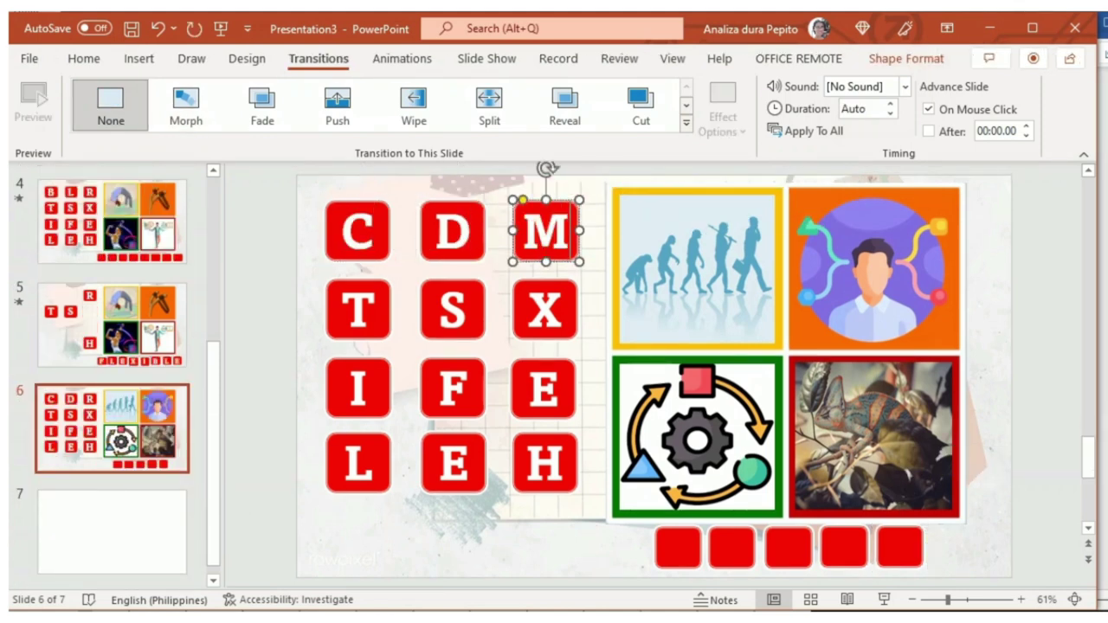
click(370, 319)
click(563, 310)
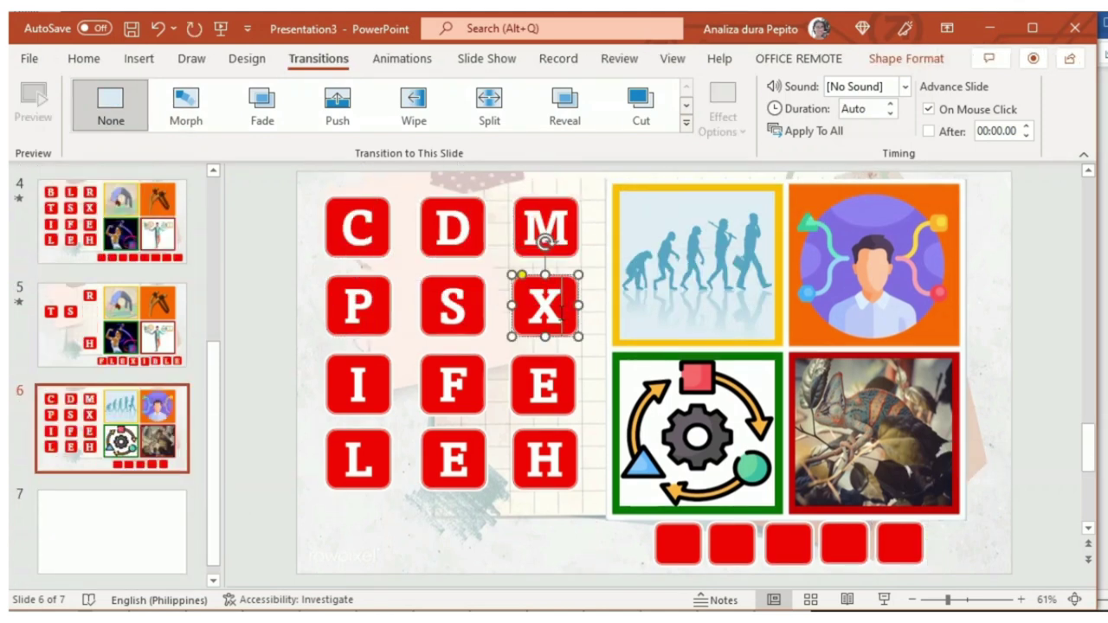
double_click(367, 391)
text(E)
Change the E, L and H tiles to H, T and A, then duplicate slide 6.
click(461, 392)
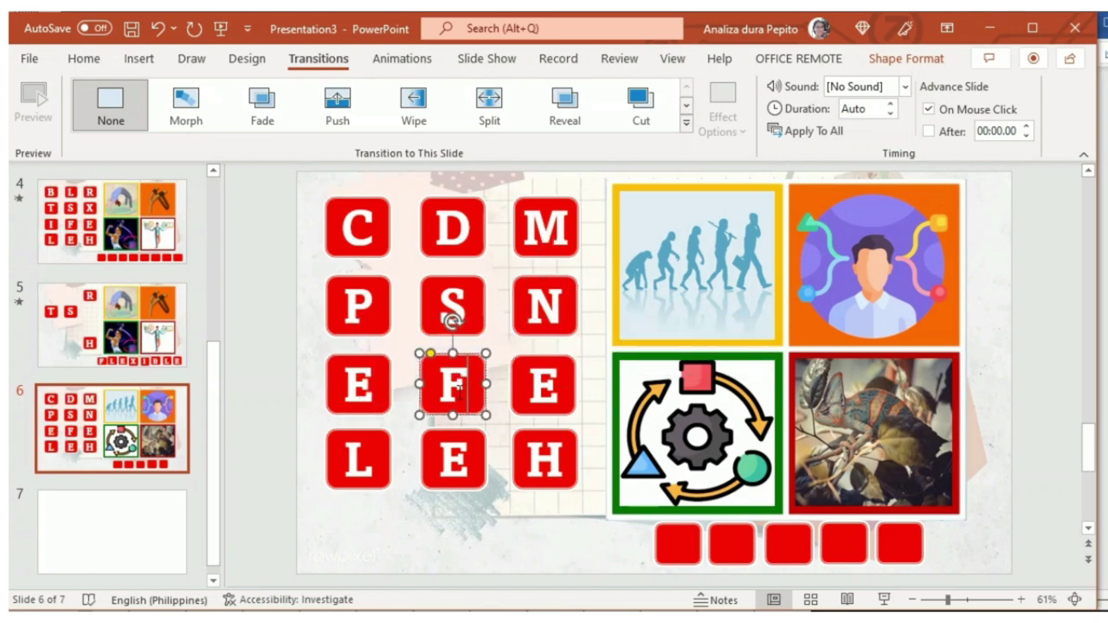
double_click(555, 394)
text(H)
double_click(358, 459)
text(T)
double_click(545, 459)
text(A)
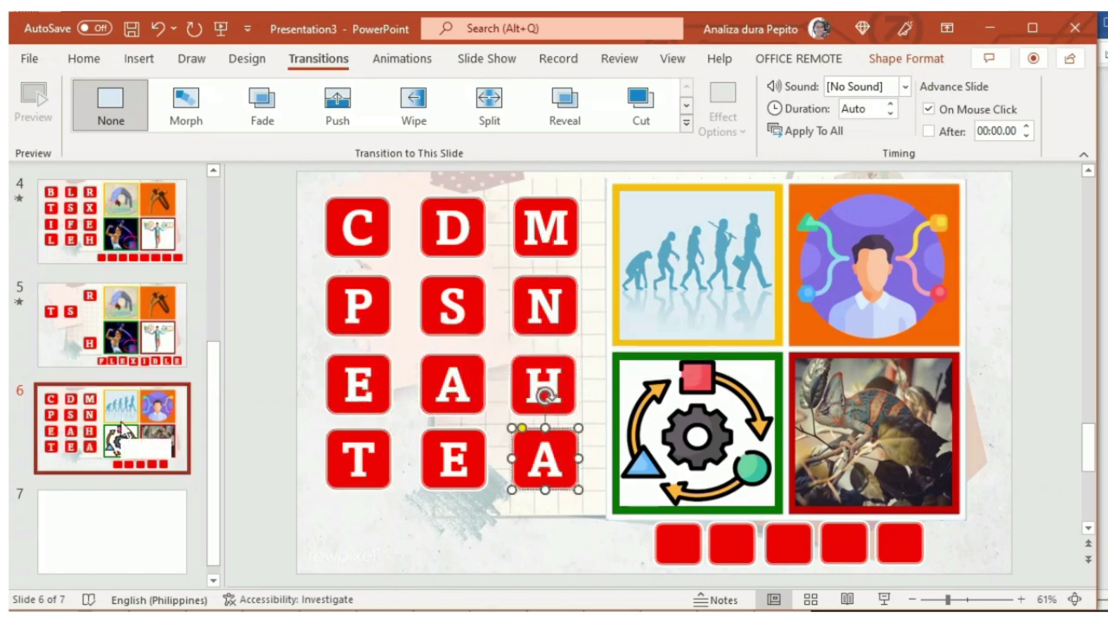
right_click(121, 433)
click(178, 181)
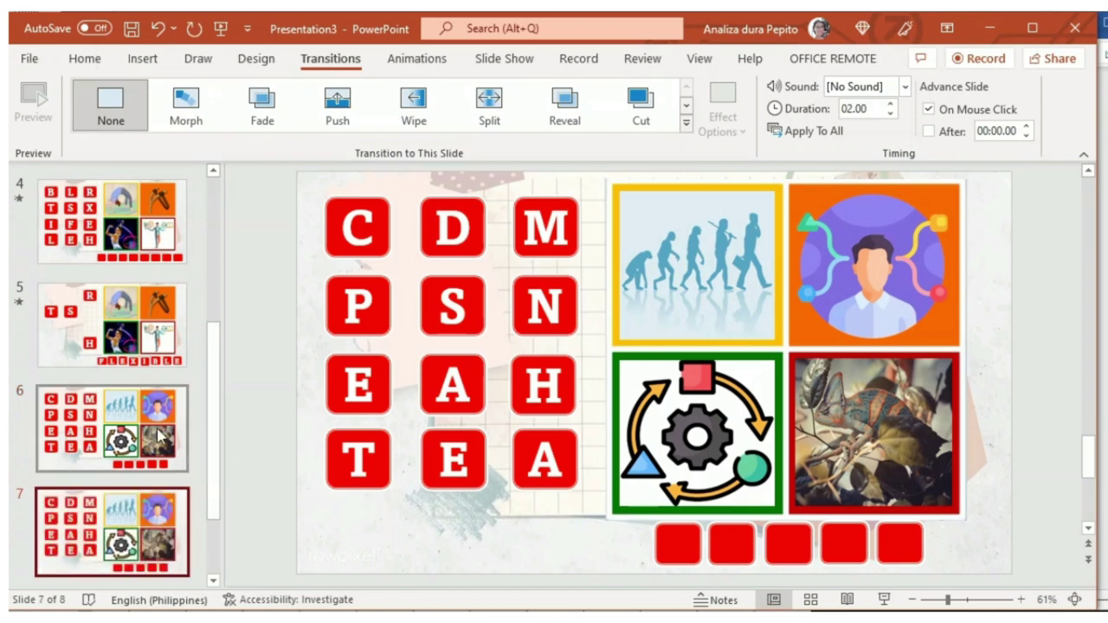
On slide 7, shrink the A and D tiles into the first two answer boxes.
click(158, 437)
click(113, 532)
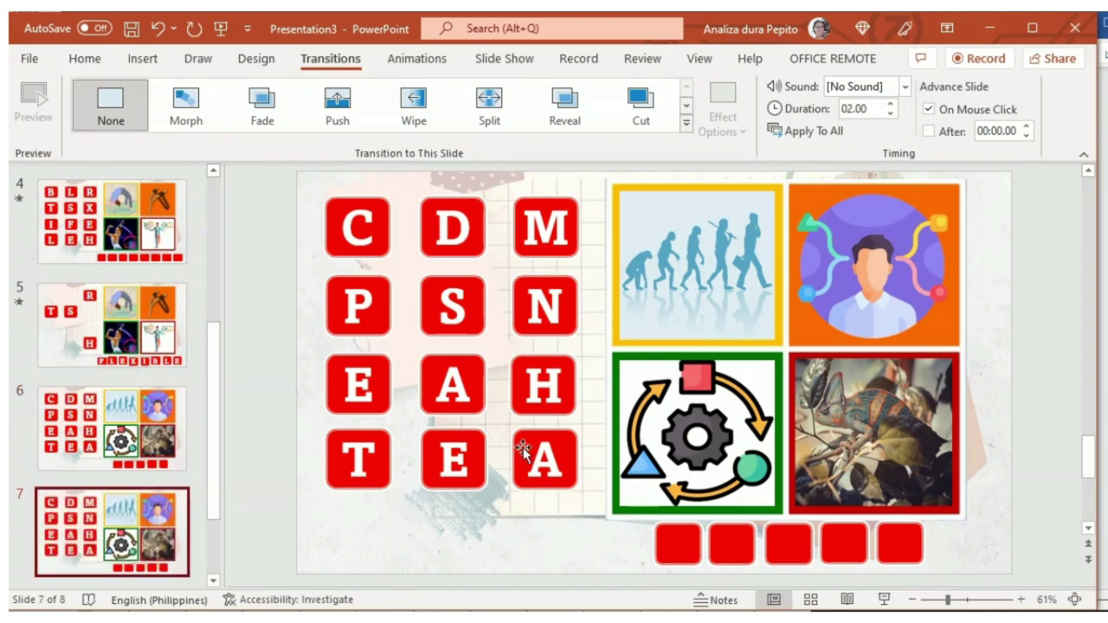
double_click(473, 387)
click(85, 58)
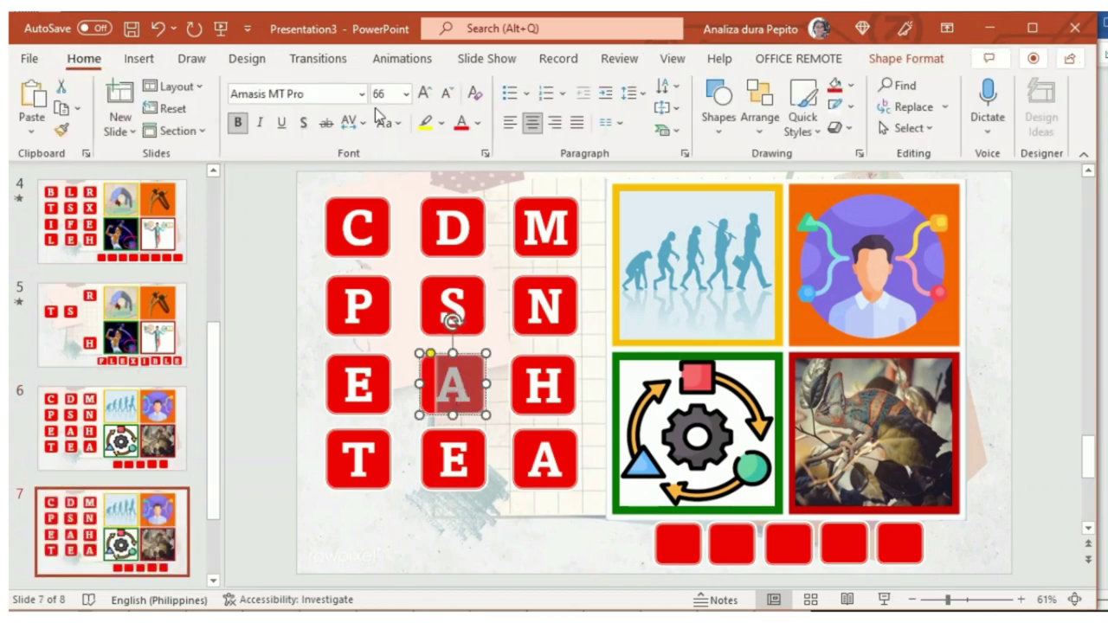
right_click(474, 359)
key(Escape)
drag(486, 416, 469, 400)
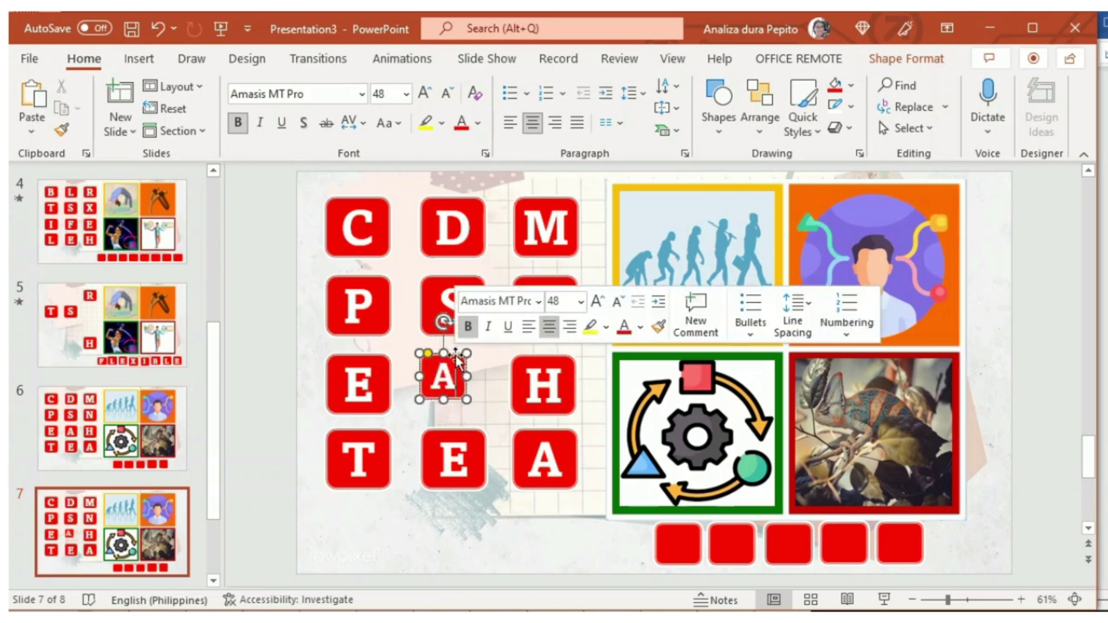
drag(456, 359, 691, 524)
click(465, 233)
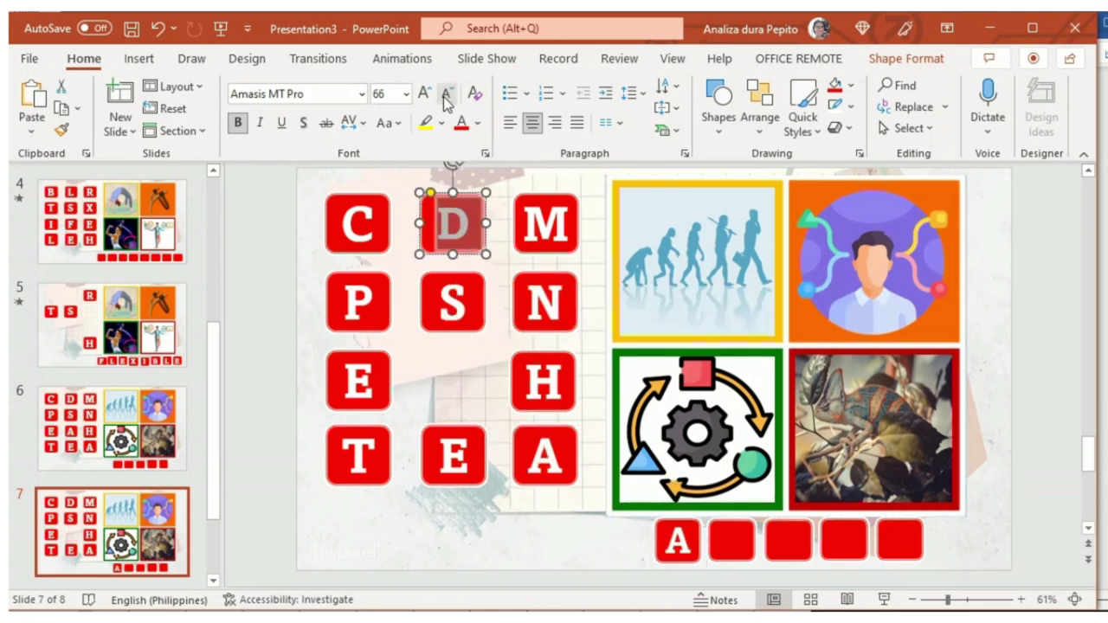
right_click(487, 214)
key(Escape)
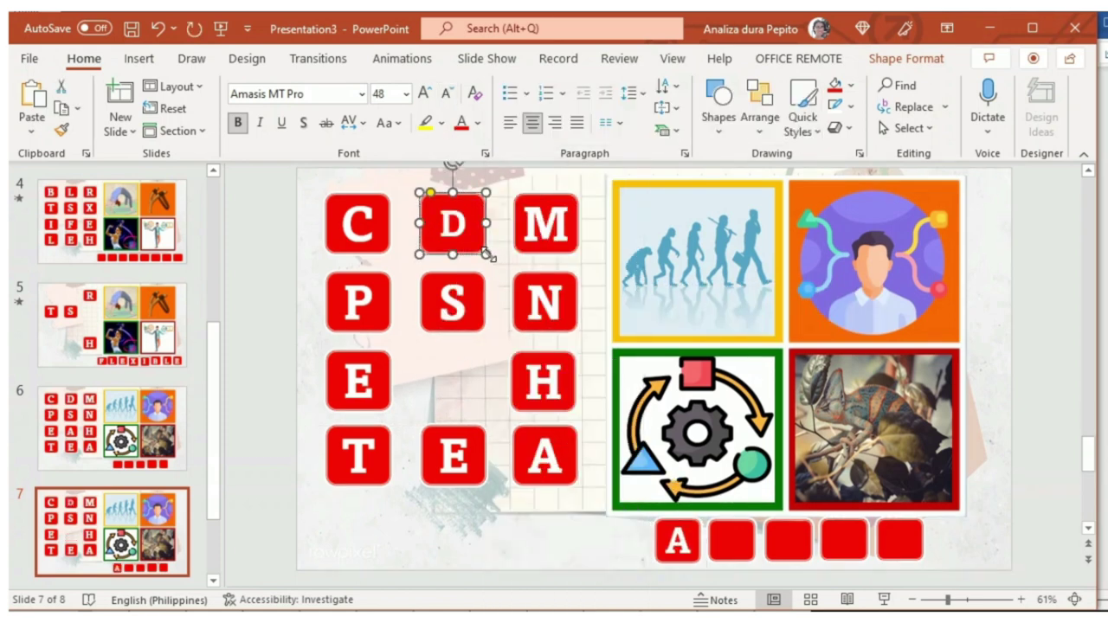
drag(486, 254, 743, 522)
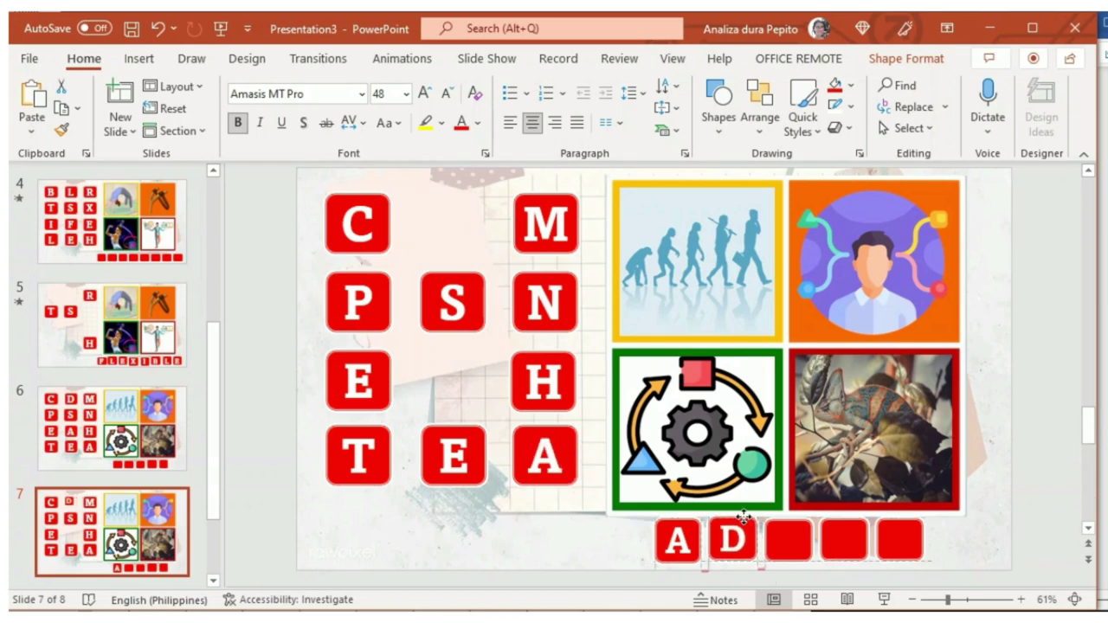
Move the second A tile and the shrunken P tile into the third and fourth boxes.
double_click(544, 454)
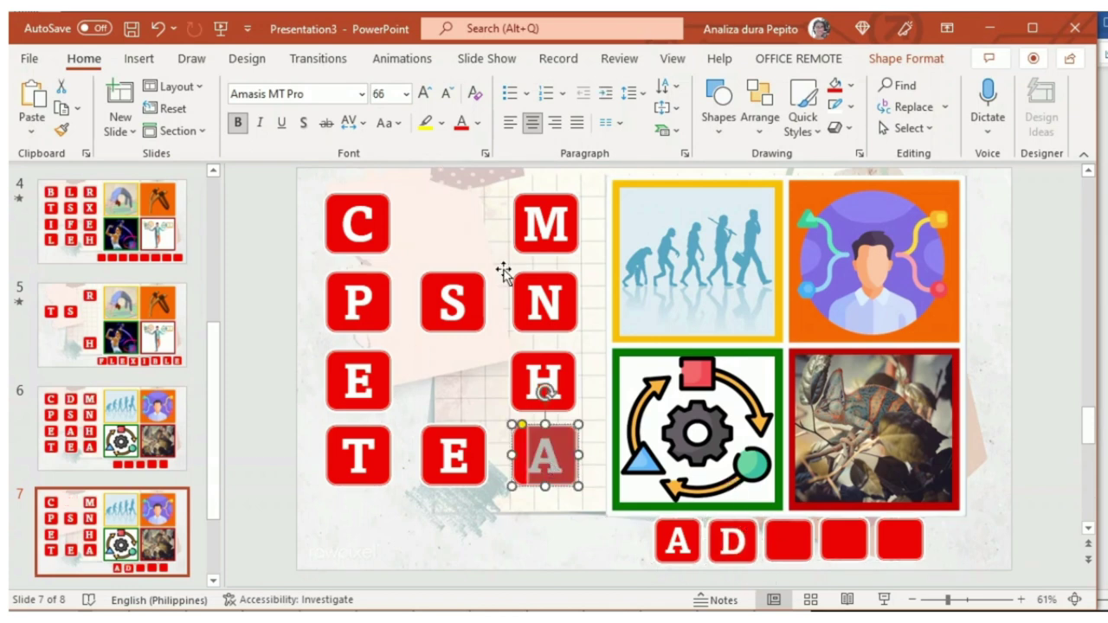
right_click(560, 430)
key(Escape)
drag(552, 429, 802, 514)
double_click(367, 314)
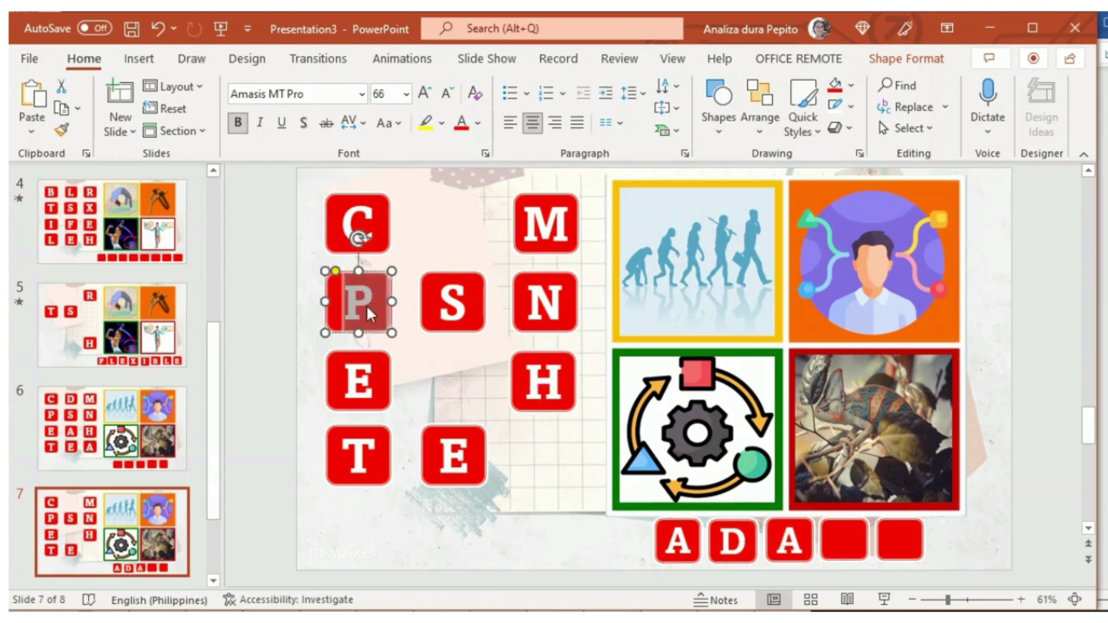
right_click(373, 294)
key(Escape)
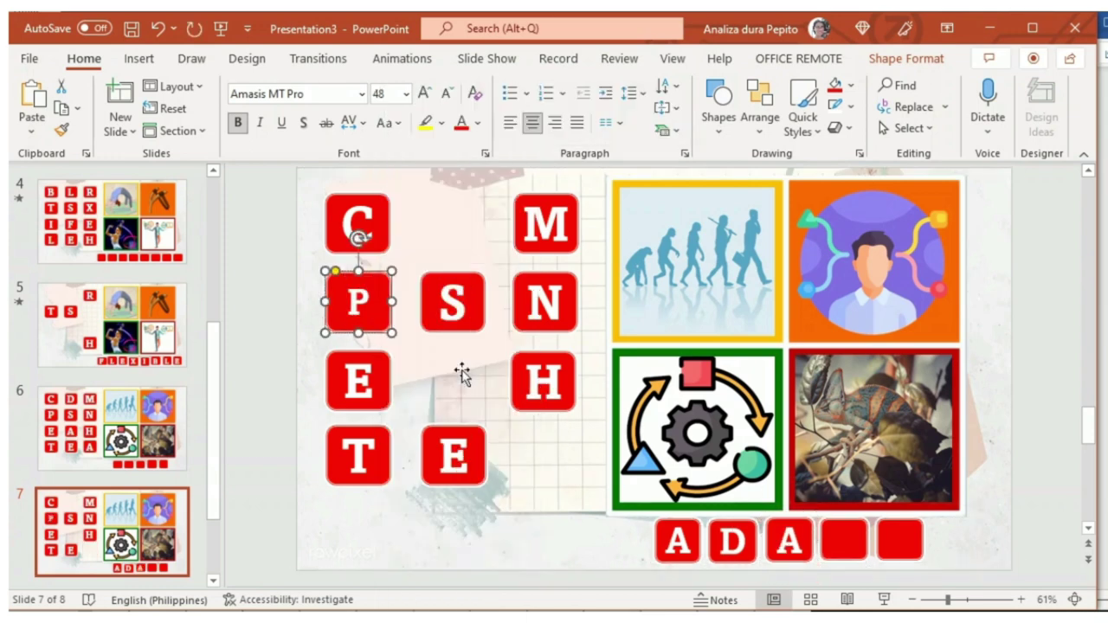
drag(391, 333, 867, 561)
drag(365, 451, 369, 450)
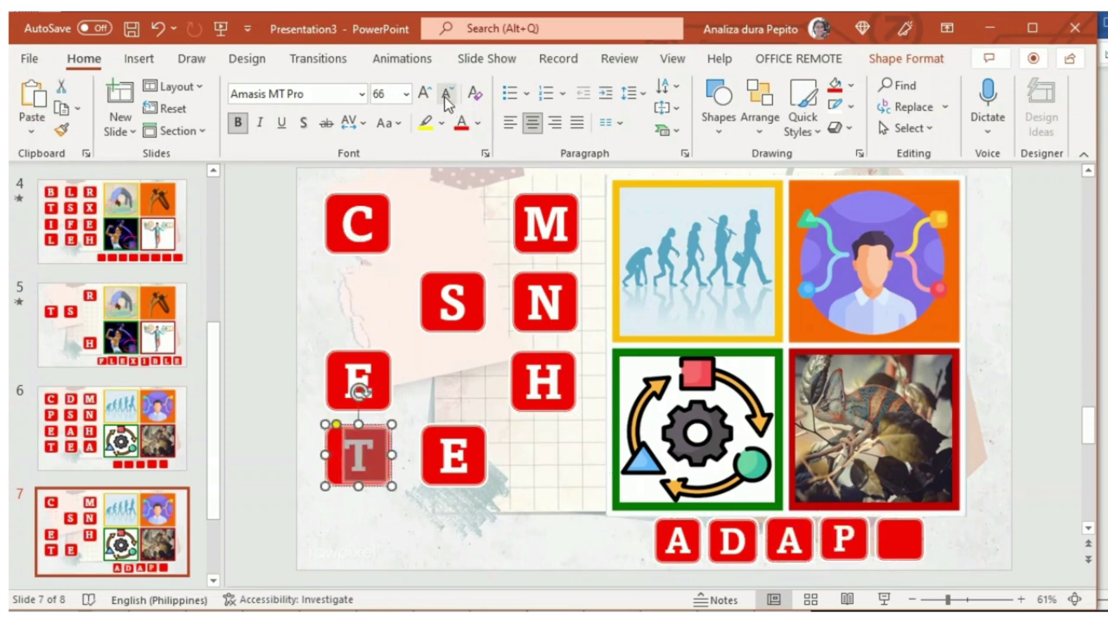
Shrink the T tile into the fifth box, completing ADAPT.
drag(392, 486, 916, 525)
right_click(363, 444)
key(Escape)
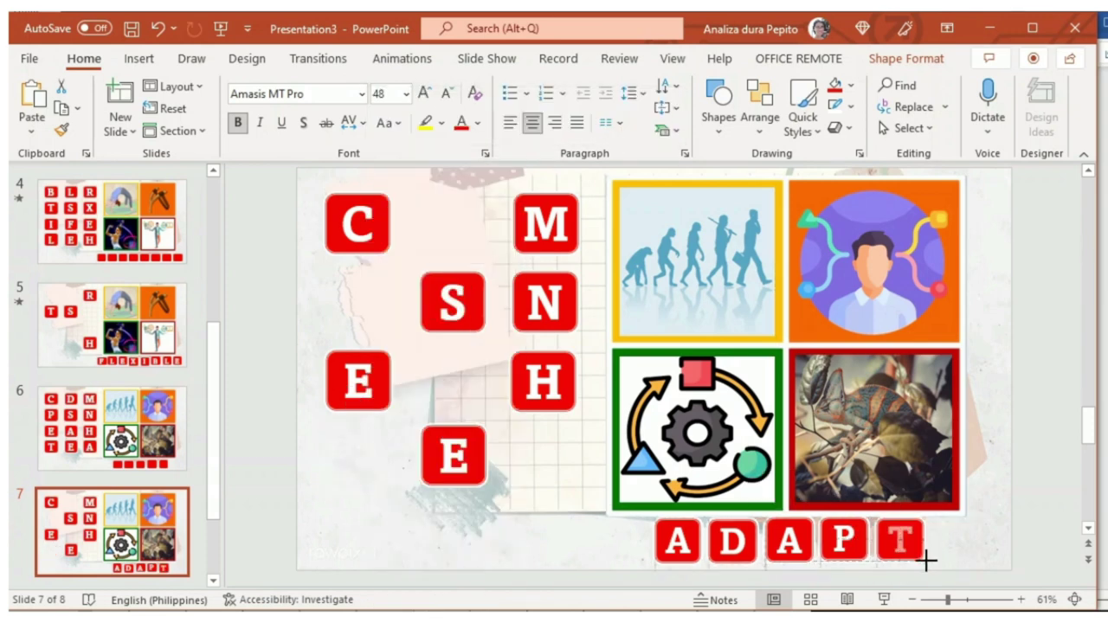
click(1055, 346)
click(113, 428)
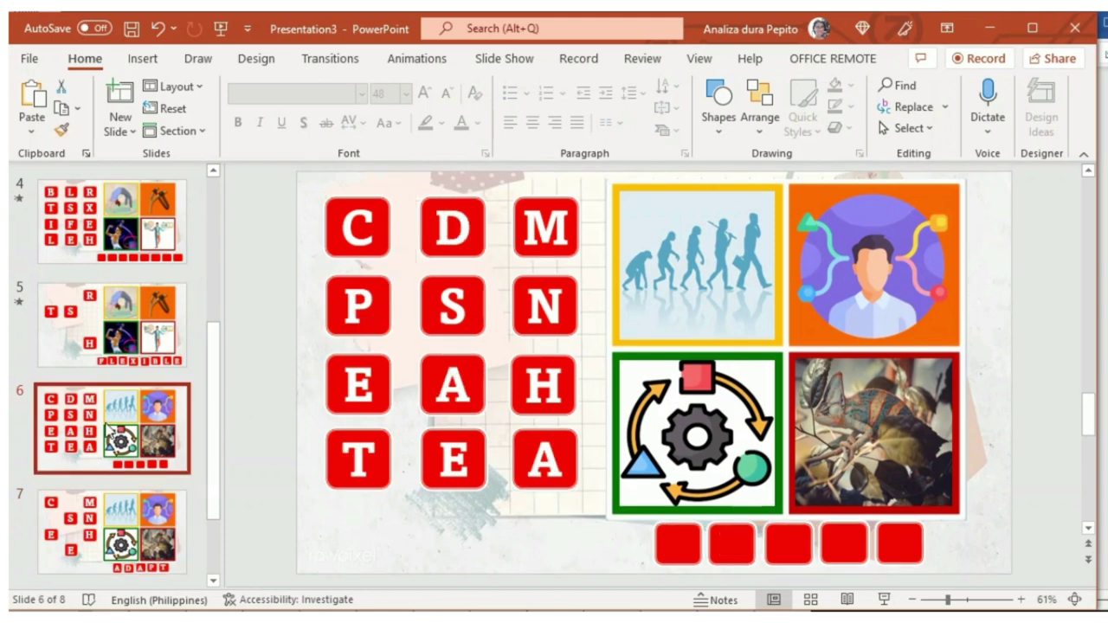
click(99, 523)
Apply a Morph transition to slide 7 and preview the tiles forming ADAPT.
click(318, 61)
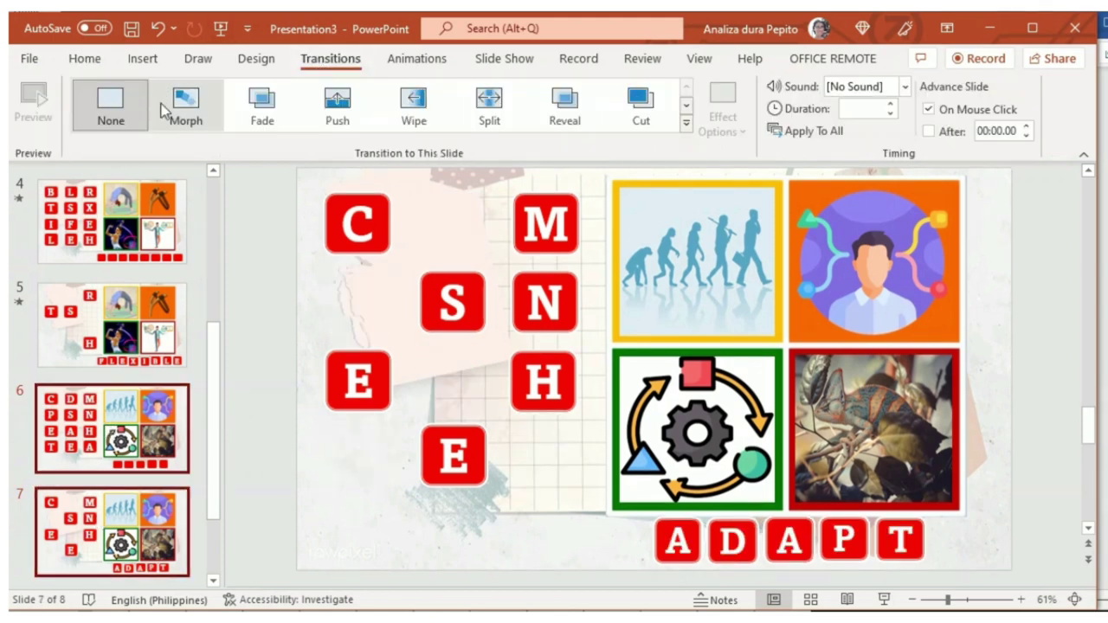
click(183, 103)
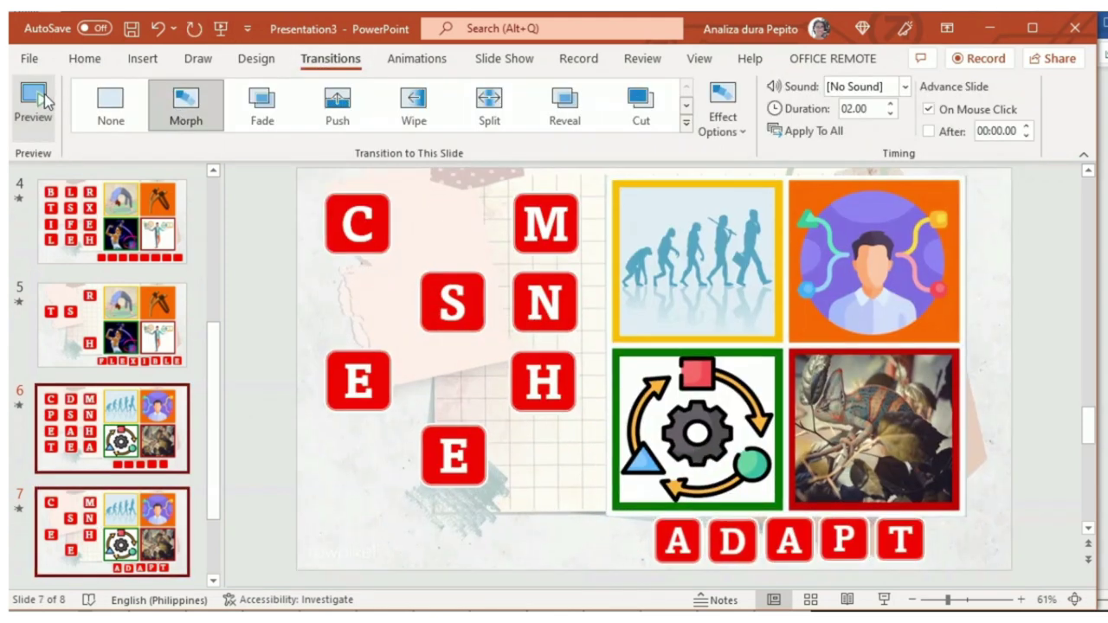
click(35, 100)
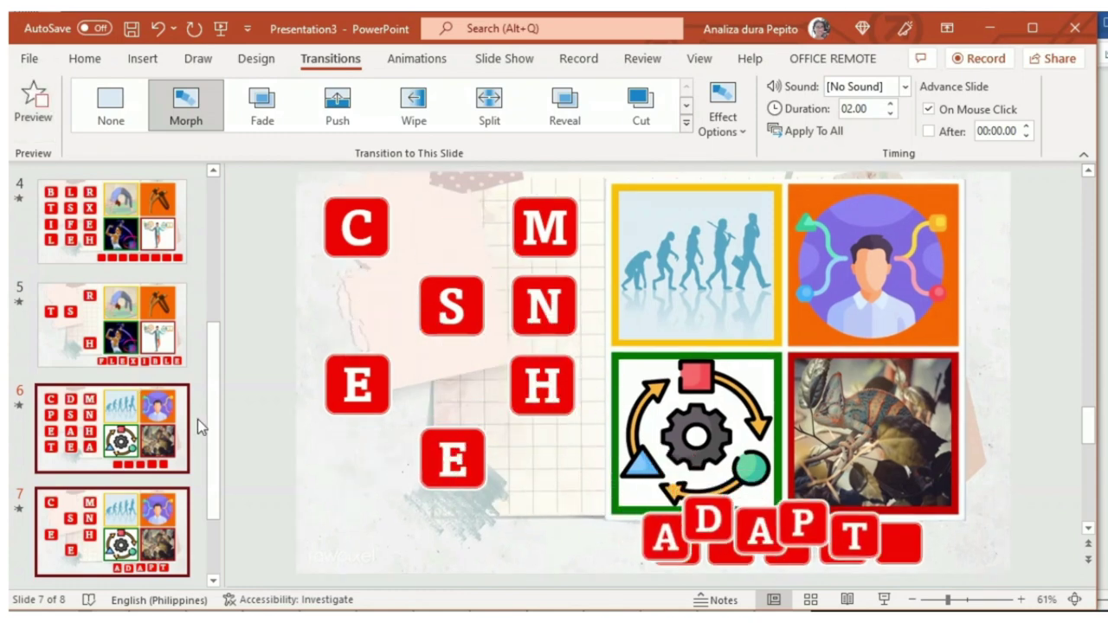
scroll(129, 364, up, 2)
scroll(130, 363, up, 3)
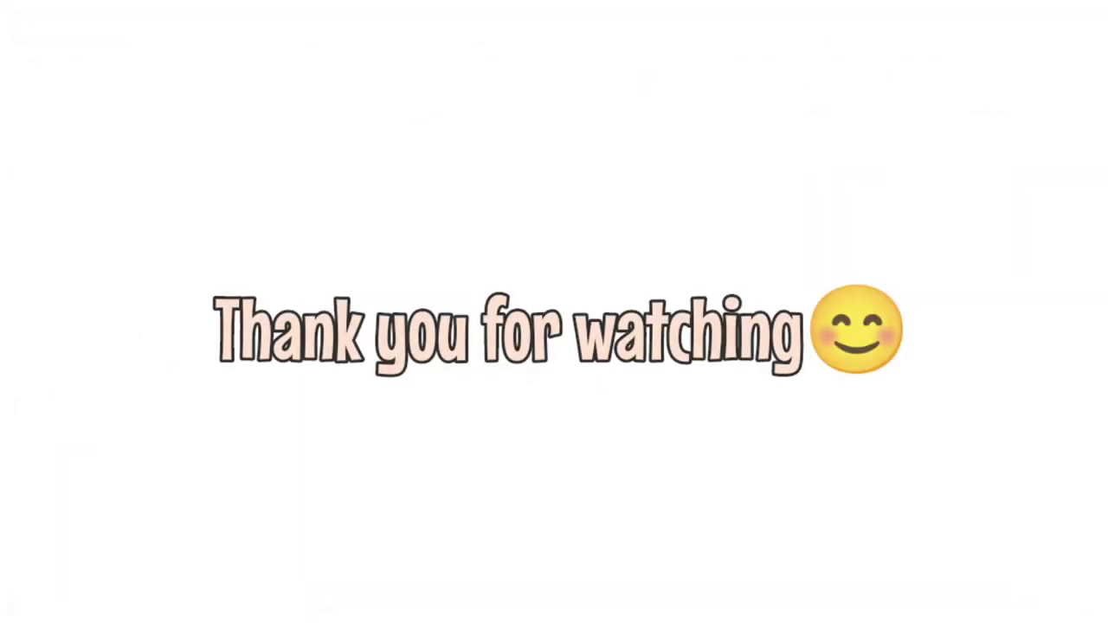